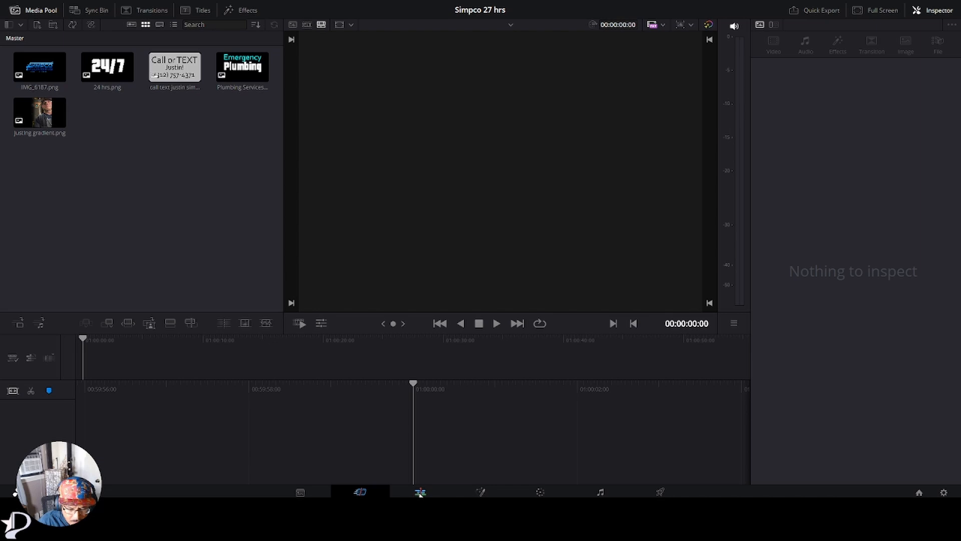
On the Edit page, place the portrait gradient image on Video 1 and the IMG_6187.png logo on Video 2, both starting at 01:00:00:00
{"action": "left_click", "coordinate": [420, 492]}
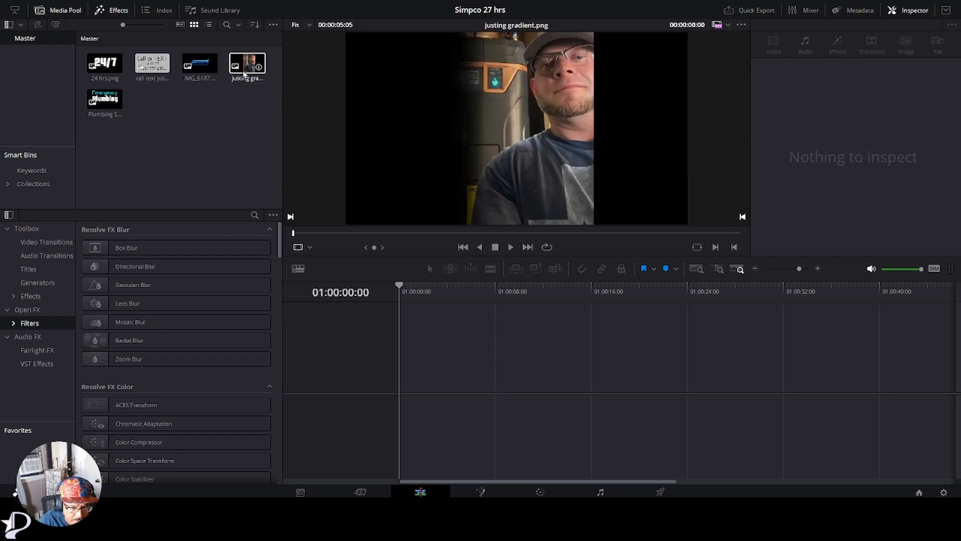
{"action": "left_click_drag", "start_coordinate": [245, 71], "coordinate": [399, 397]}
{"action": "left_click", "coordinate": [412, 359]}
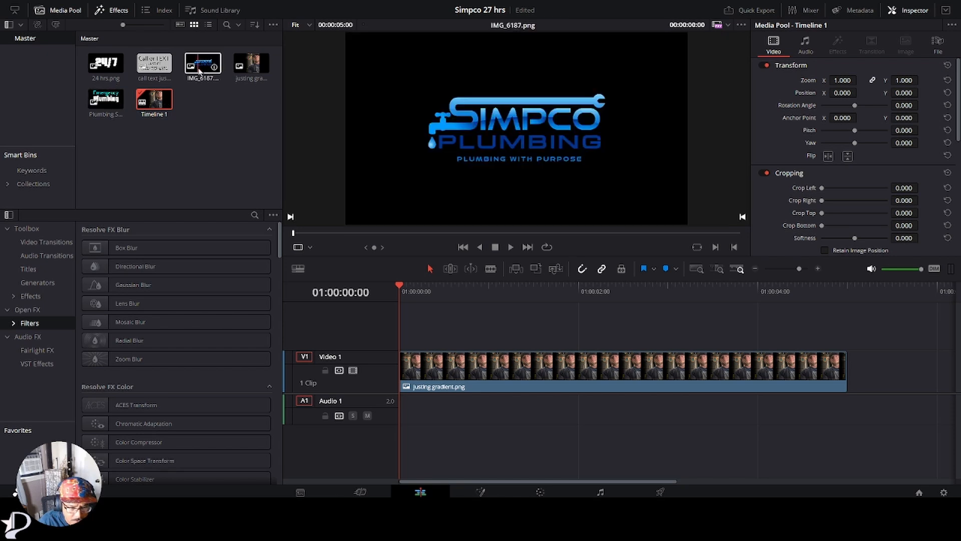
{"action": "left_click_drag", "start_coordinate": [189, 75], "coordinate": [398, 340]}
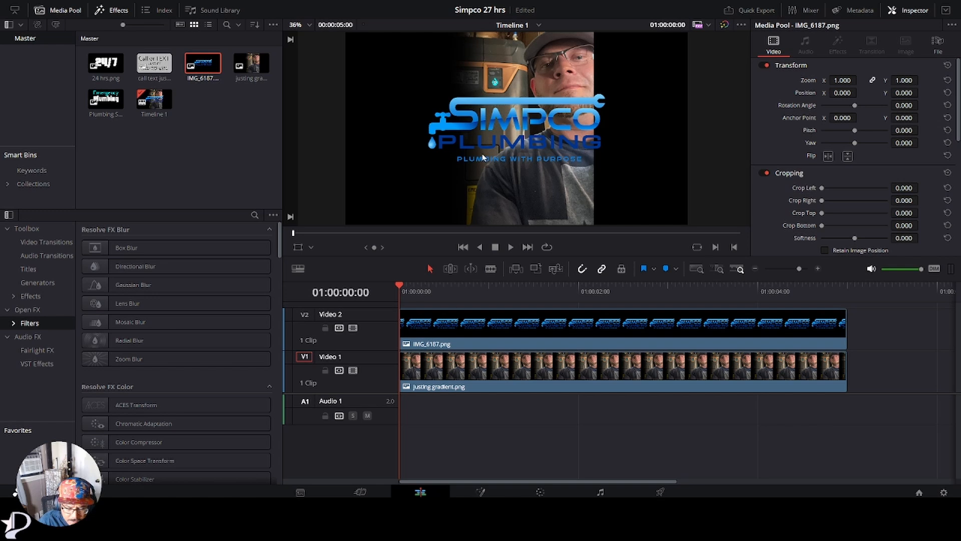
Apply the MrAlexTech TransitionOnly effect to the IMG_6187.png logo clip on Video 2
{"action": "left_click", "coordinate": [471, 330]}
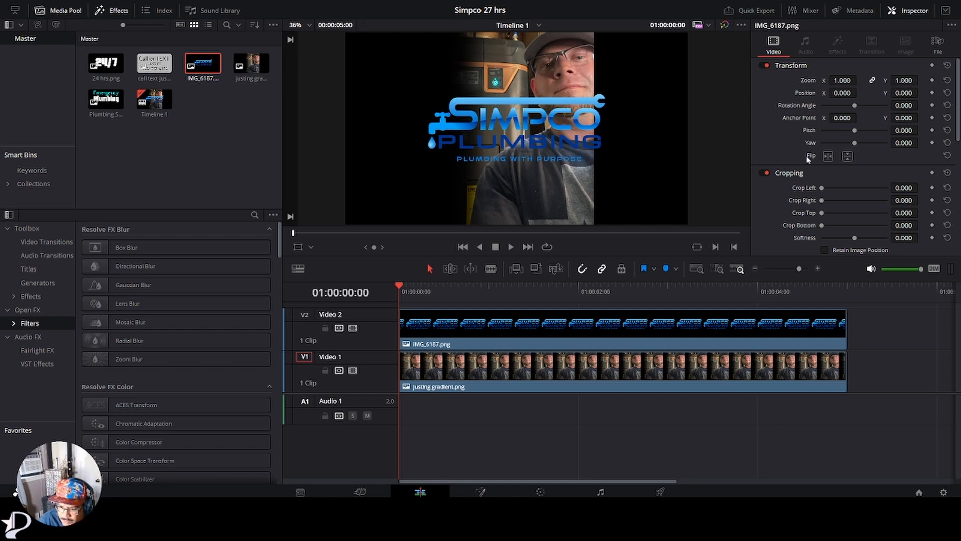
{"action": "scroll", "coordinate": [807, 158], "scroll_direction": "down", "scroll_amount": 3}
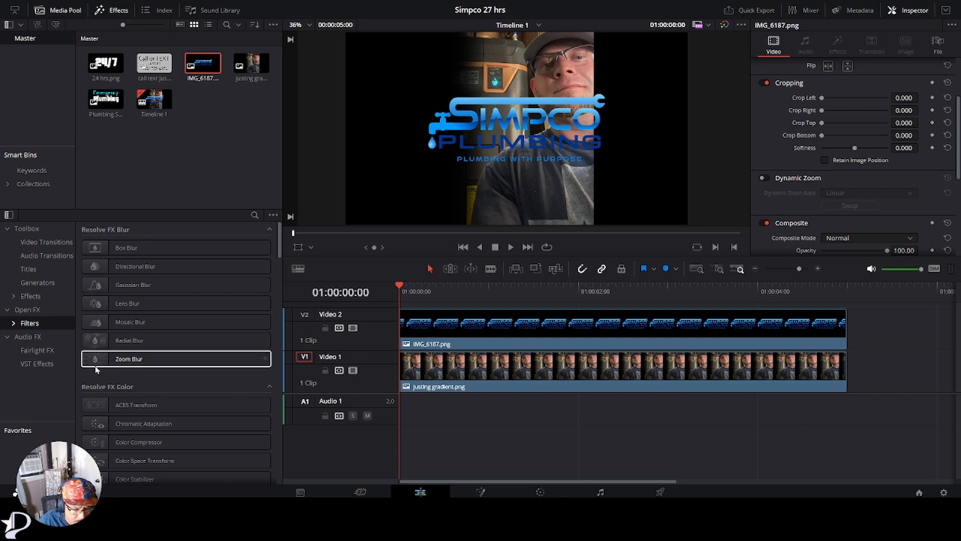
{"action": "left_click", "coordinate": [13, 297]}
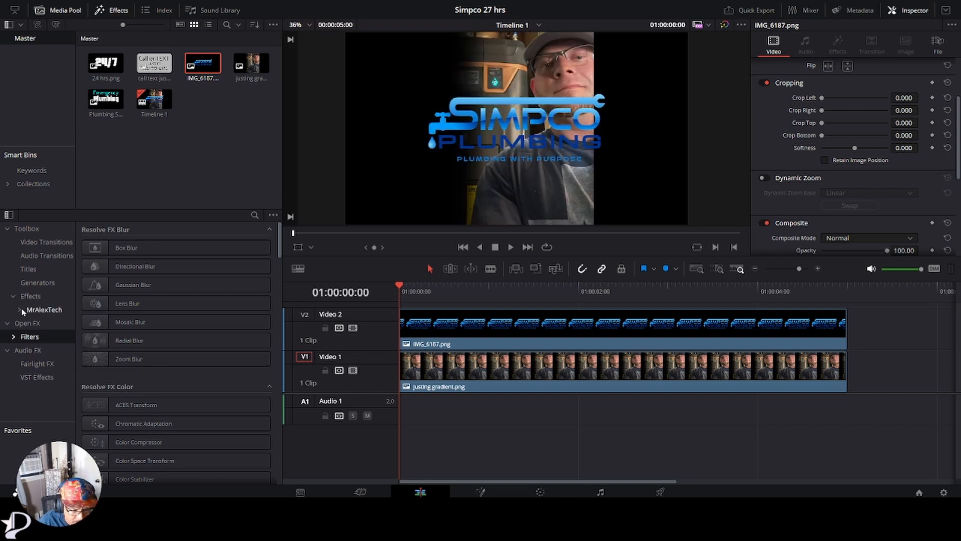
{"action": "left_click", "coordinate": [43, 309]}
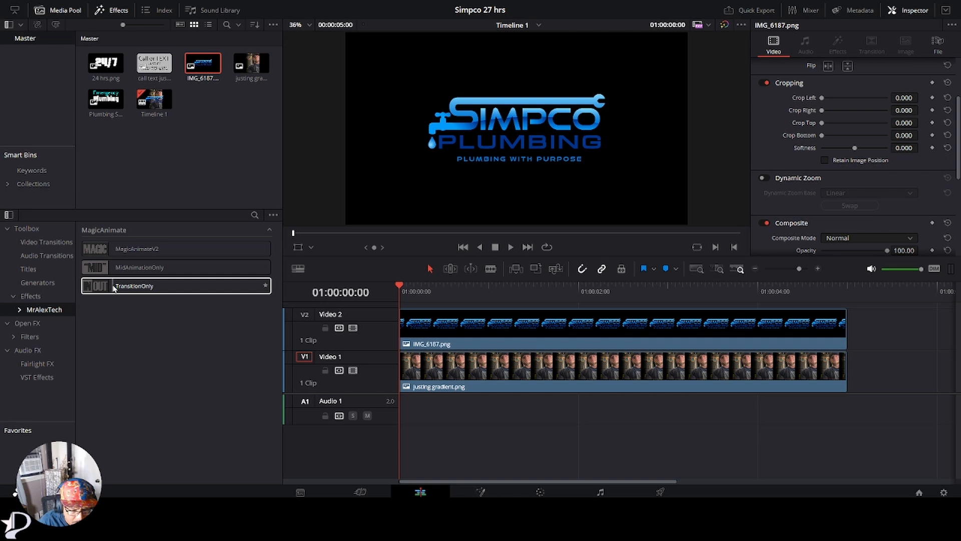
{"action": "left_click_drag", "start_coordinate": [115, 287], "coordinate": [449, 337]}
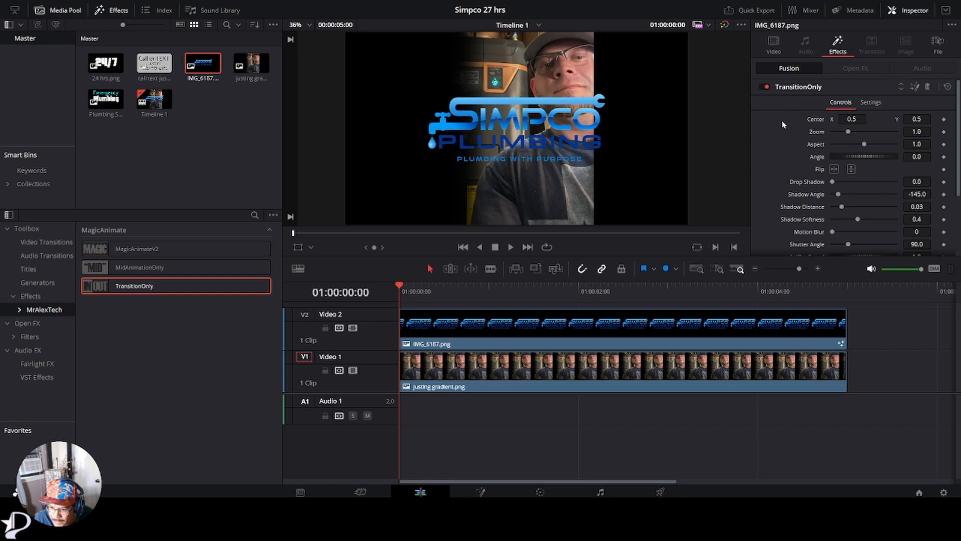
Enable the logo effect's Whip In with Whip Scale 1.638 and Whip IN Angle 31, and preview the entrance
{"action": "scroll", "coordinate": [786, 127], "scroll_direction": "down", "scroll_amount": 1}
{"action": "scroll", "coordinate": [786, 127], "scroll_direction": "down", "scroll_amount": 2}
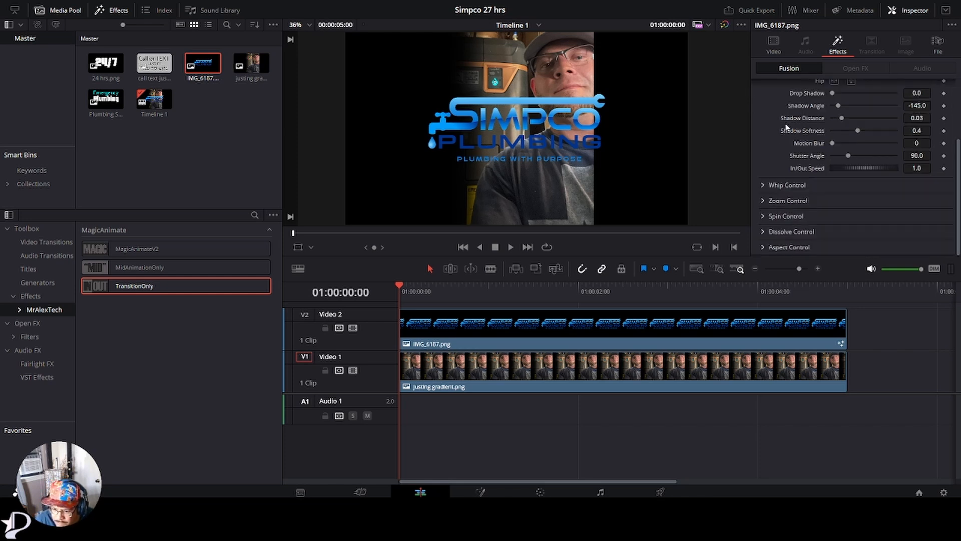
{"action": "scroll", "coordinate": [786, 127], "scroll_direction": "up", "scroll_amount": 3}
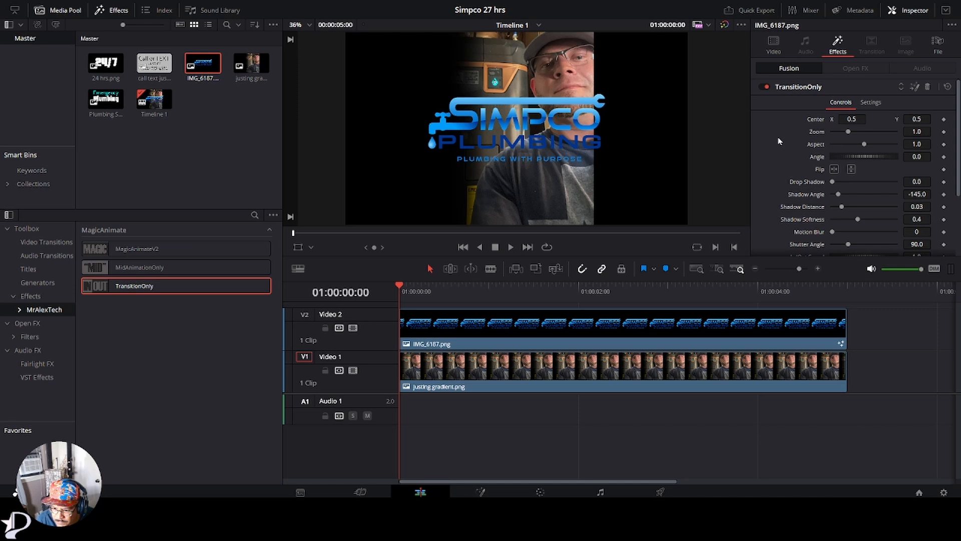
{"action": "scroll", "coordinate": [779, 141], "scroll_direction": "down", "scroll_amount": 3}
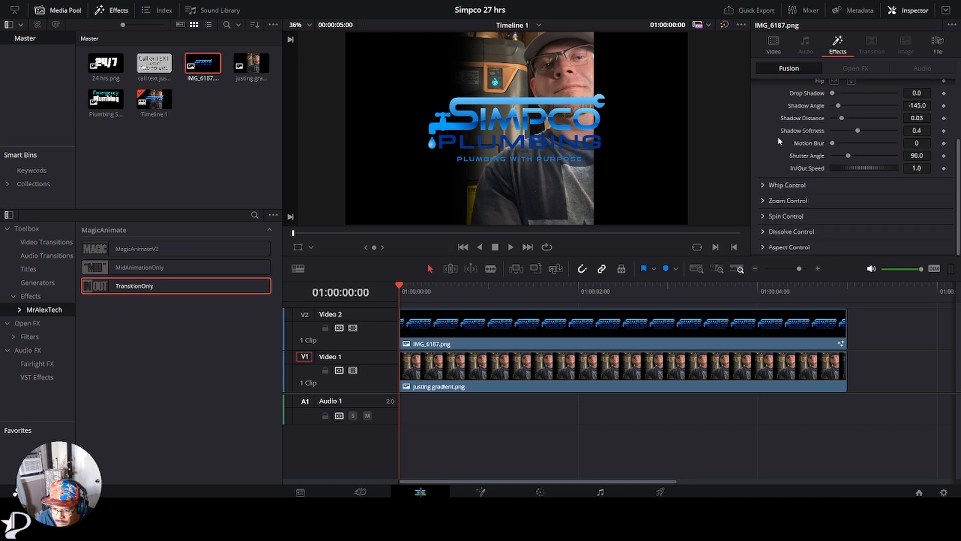
{"action": "scroll", "coordinate": [778, 141], "scroll_direction": "up", "scroll_amount": 3}
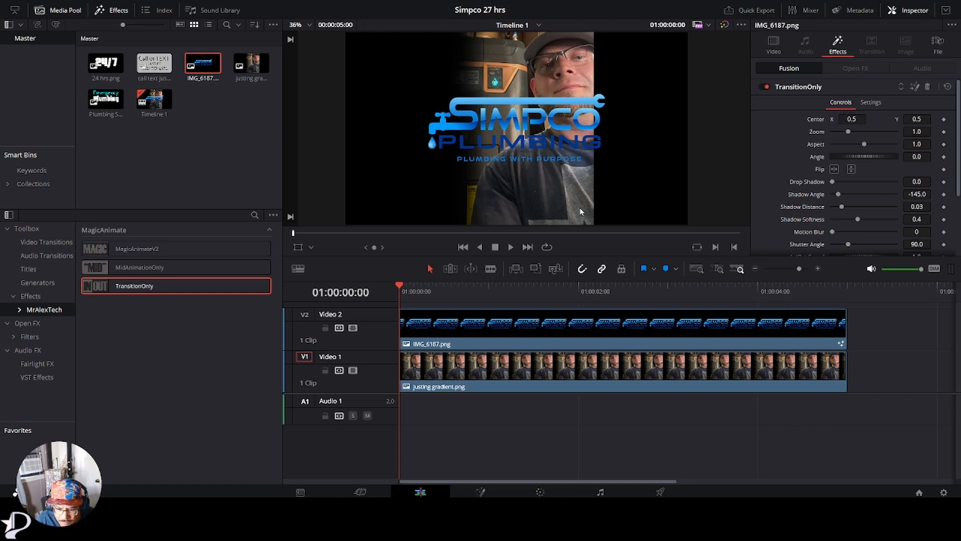
{"action": "scroll", "coordinate": [799, 166], "scroll_direction": "down", "scroll_amount": 3}
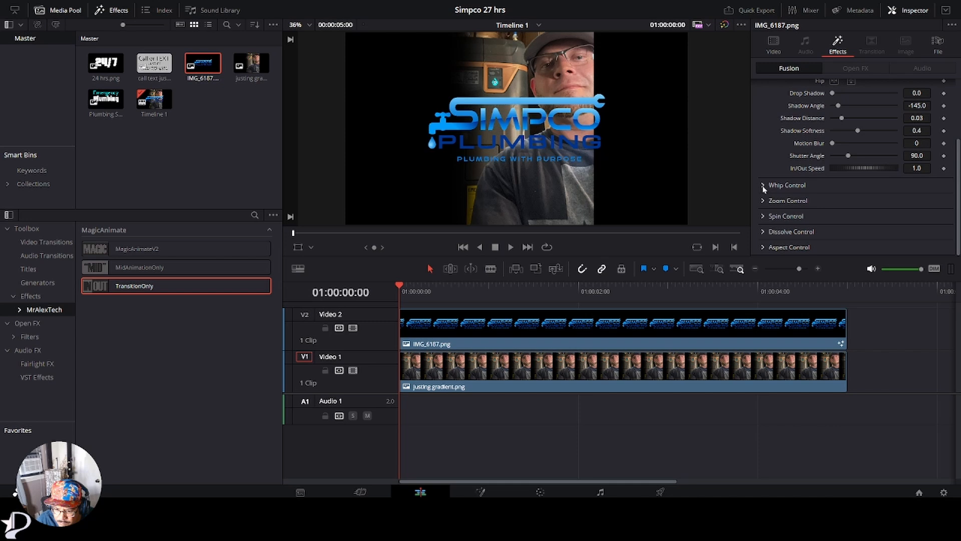
{"action": "left_click", "coordinate": [763, 185]}
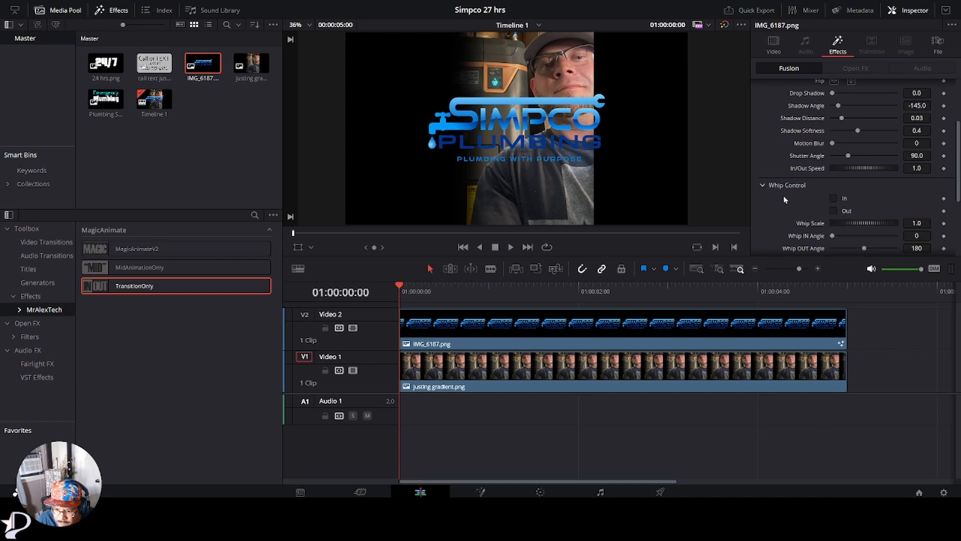
{"action": "scroll", "coordinate": [800, 200], "scroll_direction": "down", "scroll_amount": 2}
{"action": "left_click", "coordinate": [833, 139]}
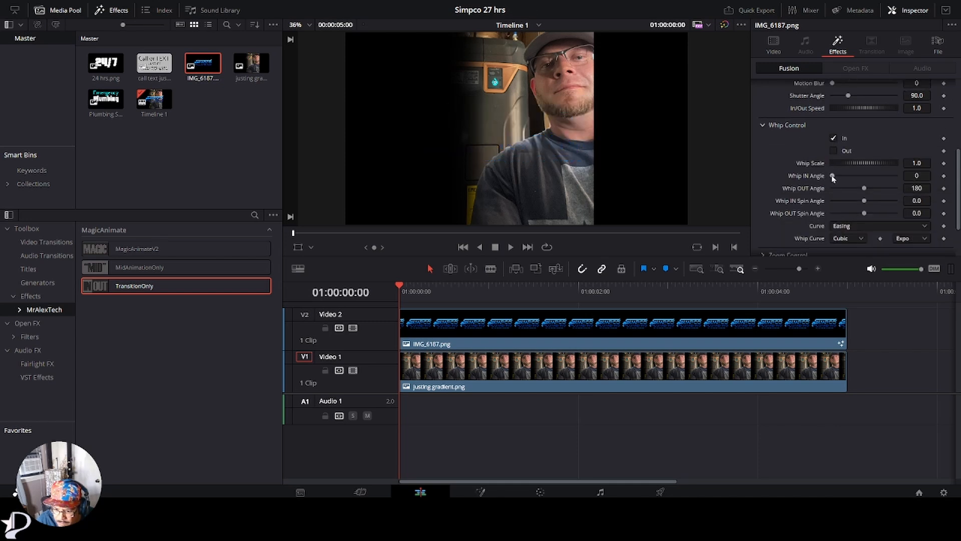
{"action": "mouse_move", "coordinate": [840, 167]}
{"action": "left_mouse_down"}
{"action": "mouse_move", "coordinate": [853, 166]}
{"action": "mouse_move", "coordinate": [839, 179]}
{"action": "left_mouse_up"}
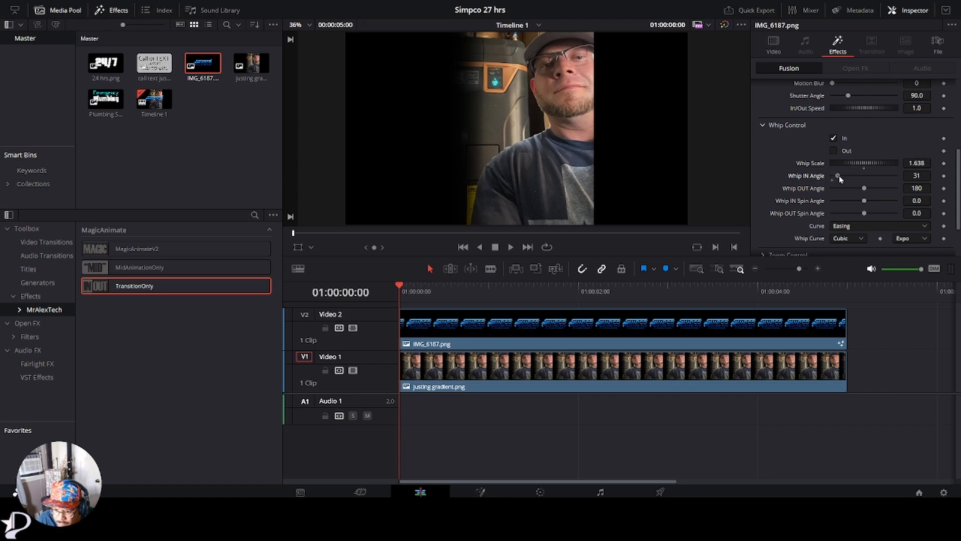
{"action": "scroll", "coordinate": [536, 172], "scroll_direction": "up", "scroll_amount": 1}
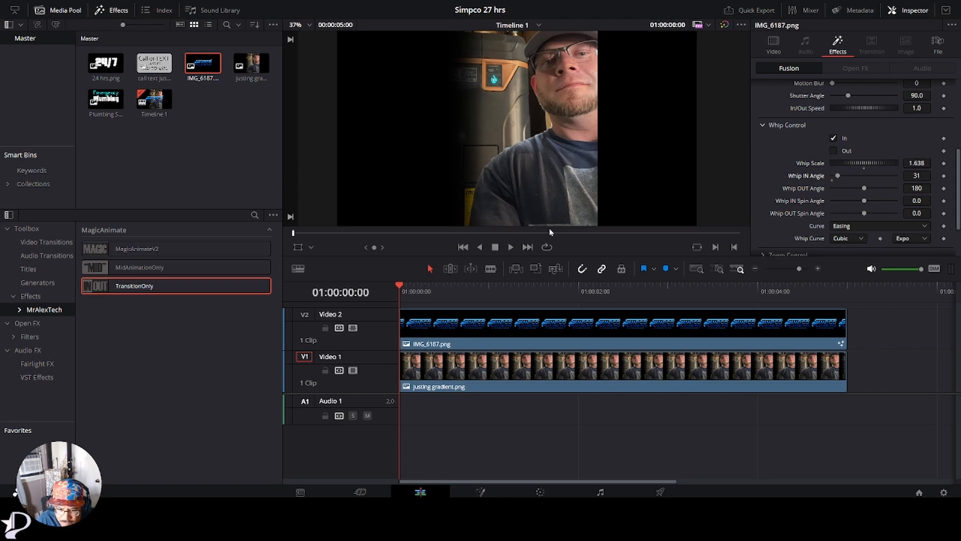
{"action": "left_click", "coordinate": [511, 246]}
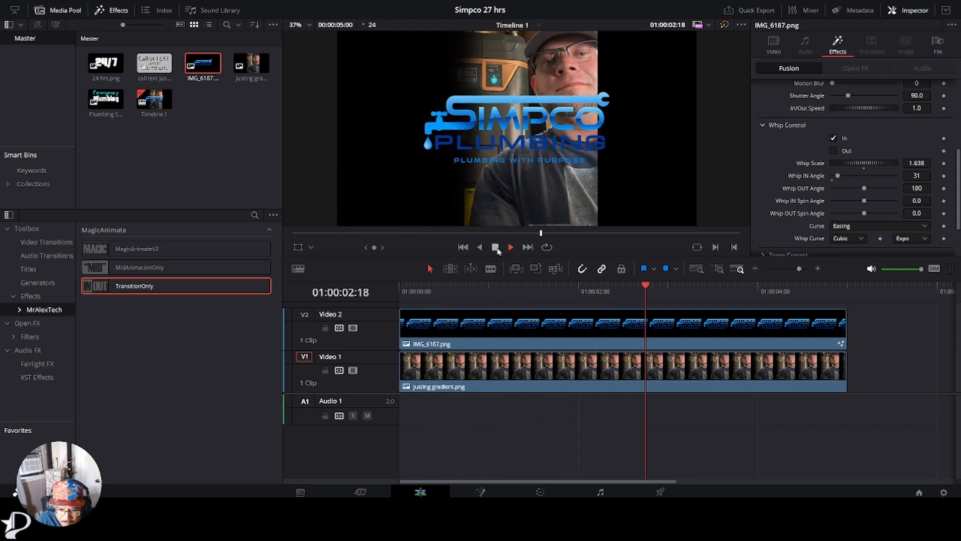
{"action": "left_click", "coordinate": [496, 248]}
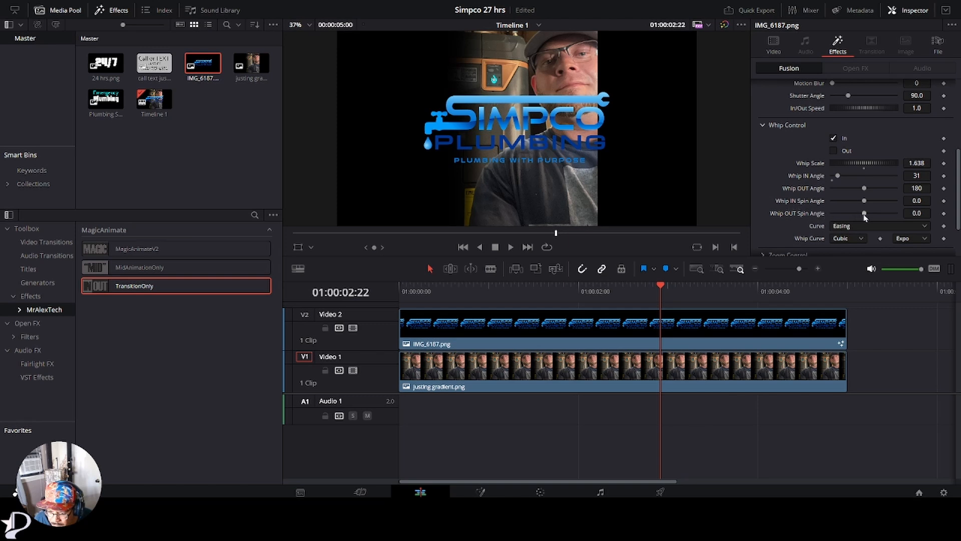
Set the logo's Whip OUT Spin Angle to 109, trim its clip to end shortly after three seconds, and preview the exit
{"action": "left_click_drag", "start_coordinate": [864, 215], "coordinate": [874, 214]}
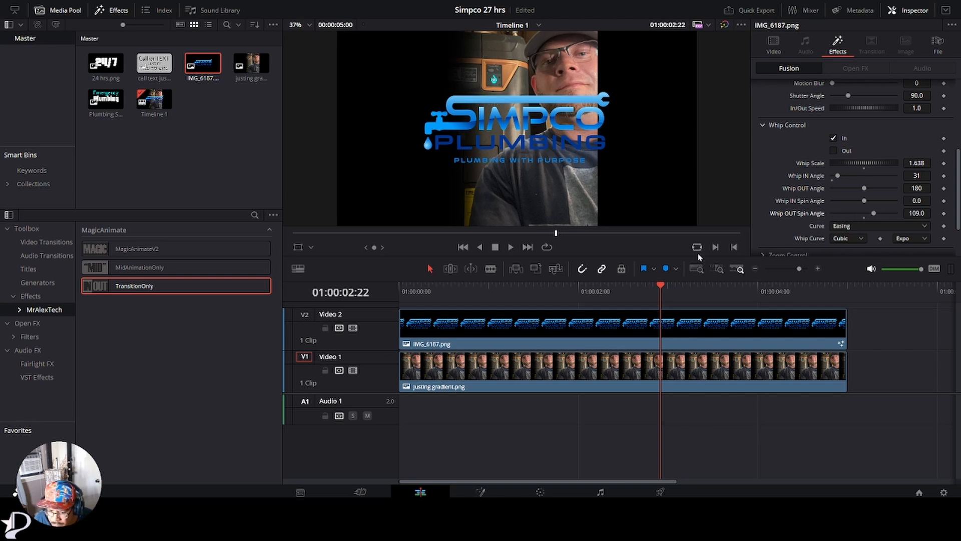
{"action": "left_click_drag", "start_coordinate": [843, 325], "coordinate": [693, 326]}
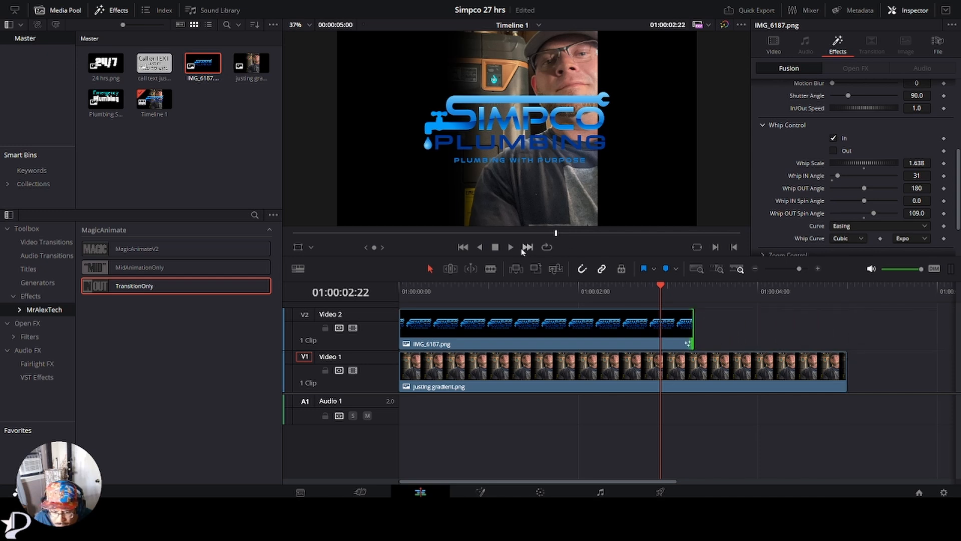
{"action": "left_click", "coordinate": [511, 247]}
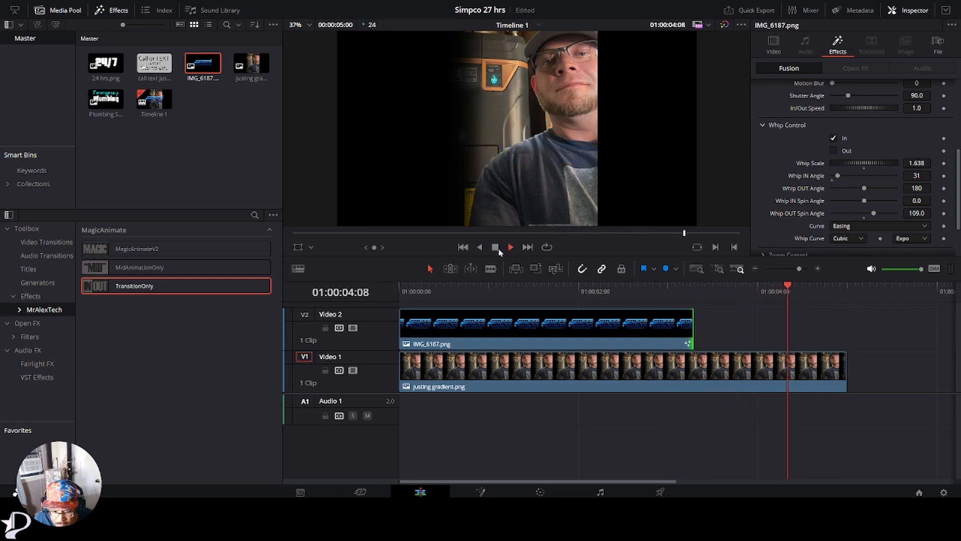
{"action": "left_click", "coordinate": [496, 248]}
Try rotating the logo to an effect Angle of 80.9, and undo the rotation
{"action": "left_click", "coordinate": [658, 287]}
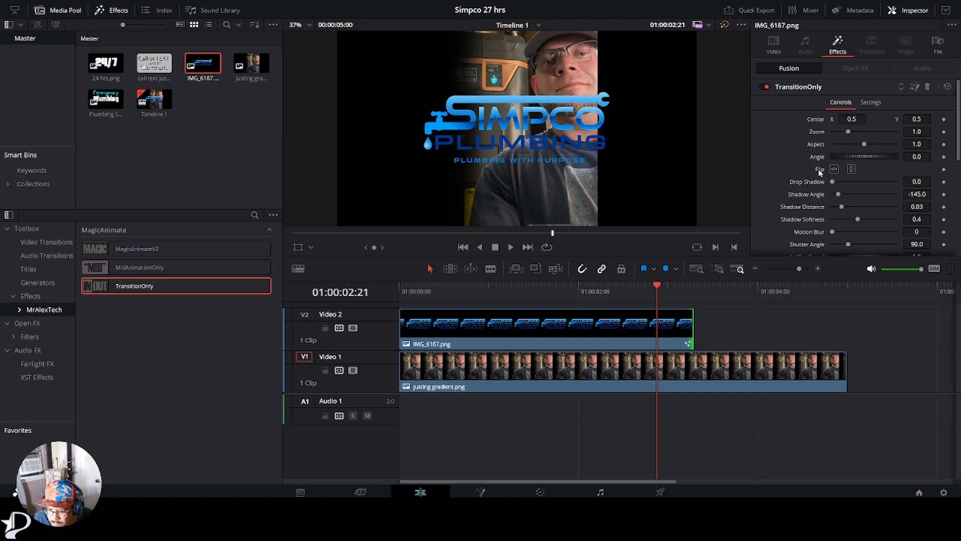
{"action": "left_click_drag", "start_coordinate": [858, 159], "coordinate": [873, 160]}
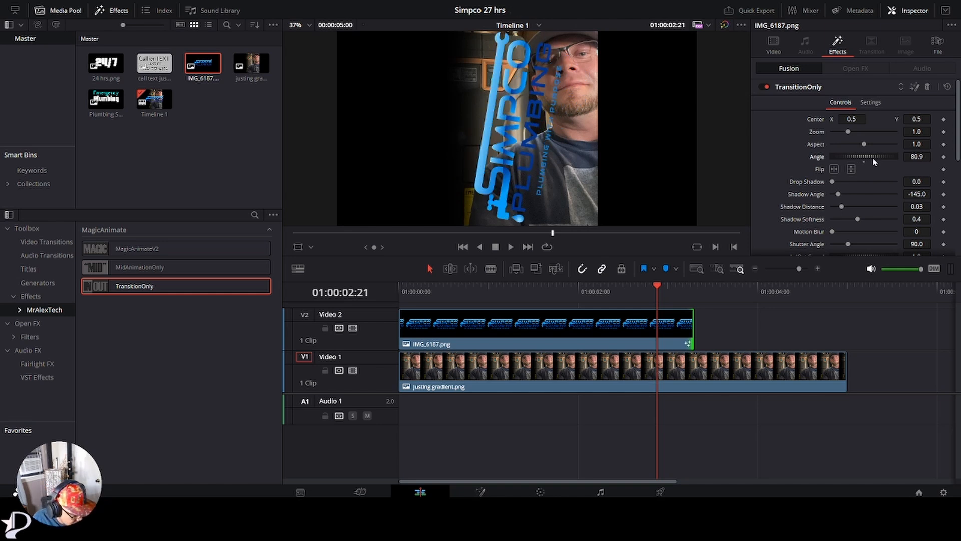
{"action": "mouse_move", "coordinate": [657, 286]}
{"action": "left_mouse_down"}
{"action": "mouse_move", "coordinate": [586, 286]}
{"action": "mouse_move", "coordinate": [665, 287]}
{"action": "left_mouse_up"}
{"action": "key", "text": "ctrl+z"}
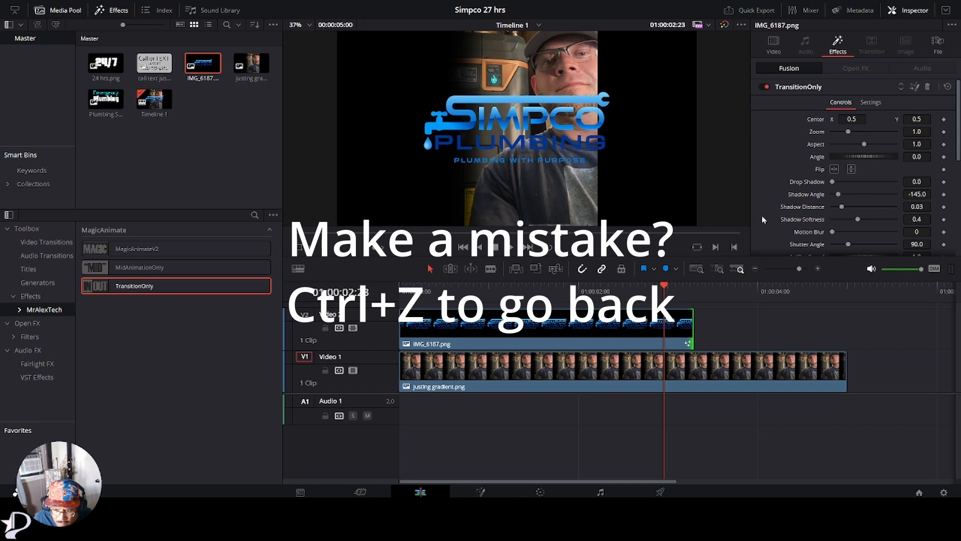
Shrink the logo to an effect Zoom of 0.41 and play the animation from the start
{"action": "left_click_drag", "start_coordinate": [848, 132], "coordinate": [840, 138]}
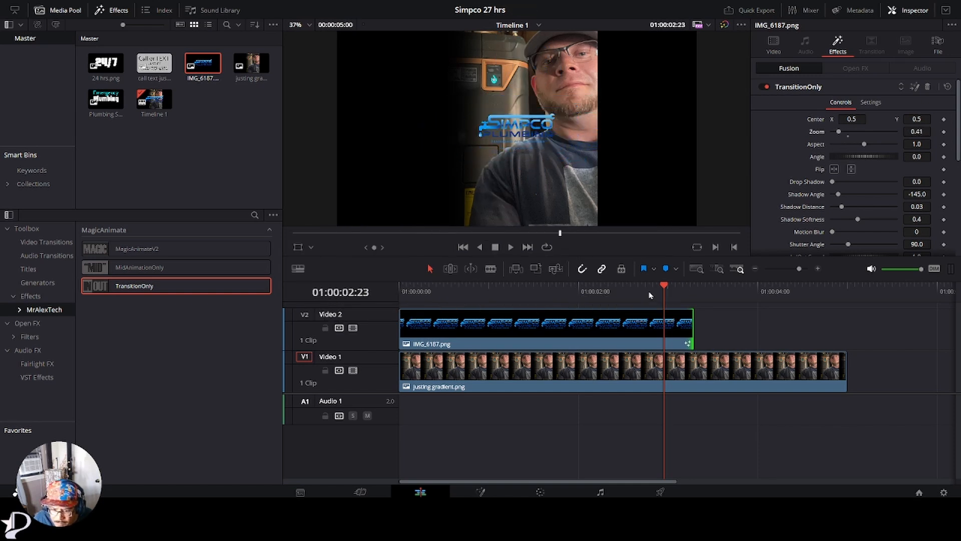
{"action": "left_click_drag", "start_coordinate": [655, 295], "coordinate": [400, 296]}
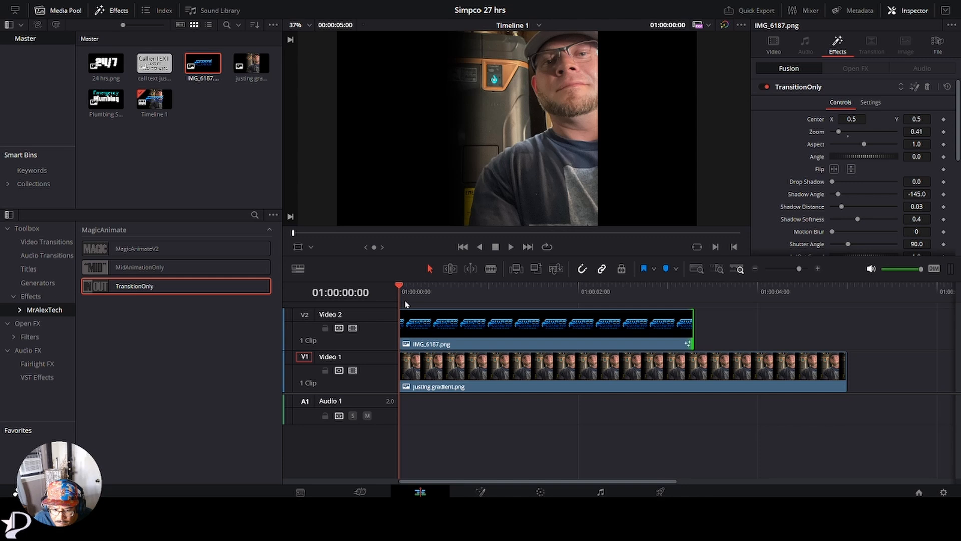
{"action": "left_click", "coordinate": [510, 247]}
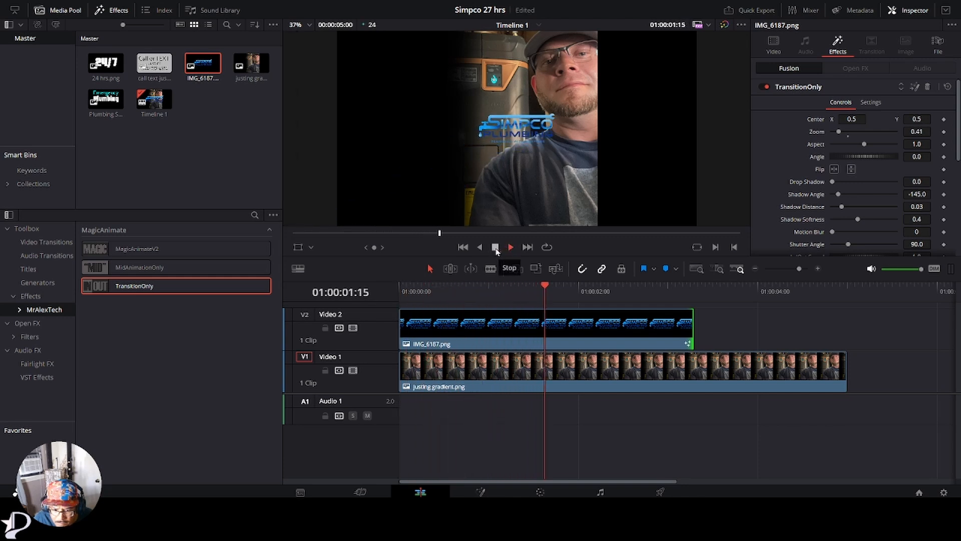
{"action": "left_click", "coordinate": [494, 247]}
Reduce the logo's effect Zoom to 0.316 and check its entrance at several points in the first second or so
{"action": "left_click_drag", "start_coordinate": [839, 132], "coordinate": [840, 134]}
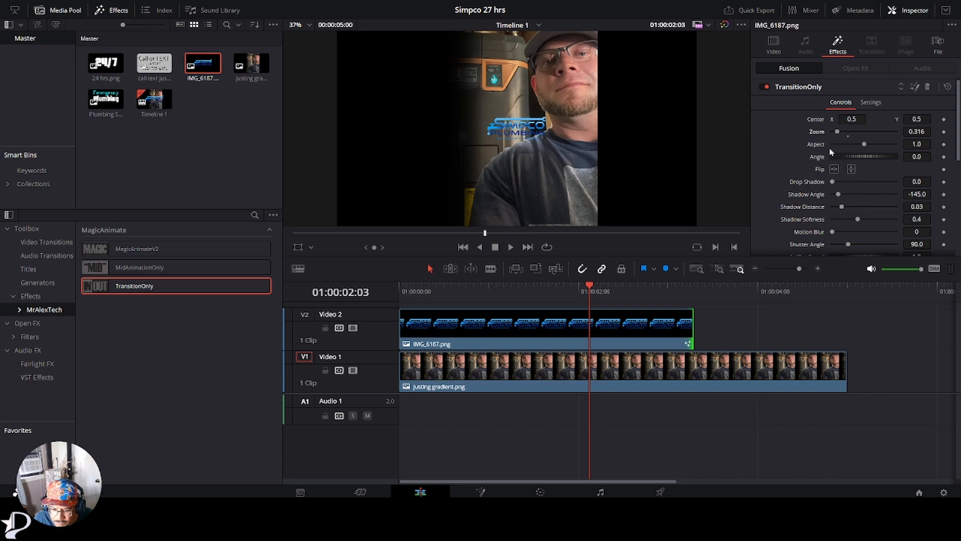
{"action": "left_click_drag", "start_coordinate": [590, 291], "coordinate": [399, 292]}
{"action": "left_click", "coordinate": [468, 297]}
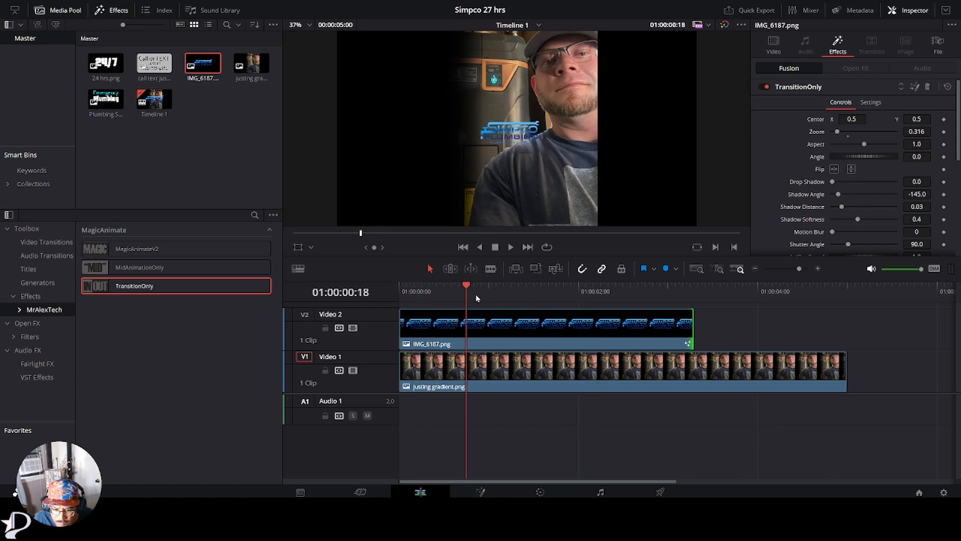
{"action": "left_click", "coordinate": [496, 299]}
Keyframe the logo's Zoom from 0.316 at the clip start to 0.568 at 01:00:00:17, and play it back from the beginning
{"action": "left_click_drag", "start_coordinate": [494, 299], "coordinate": [400, 307]}
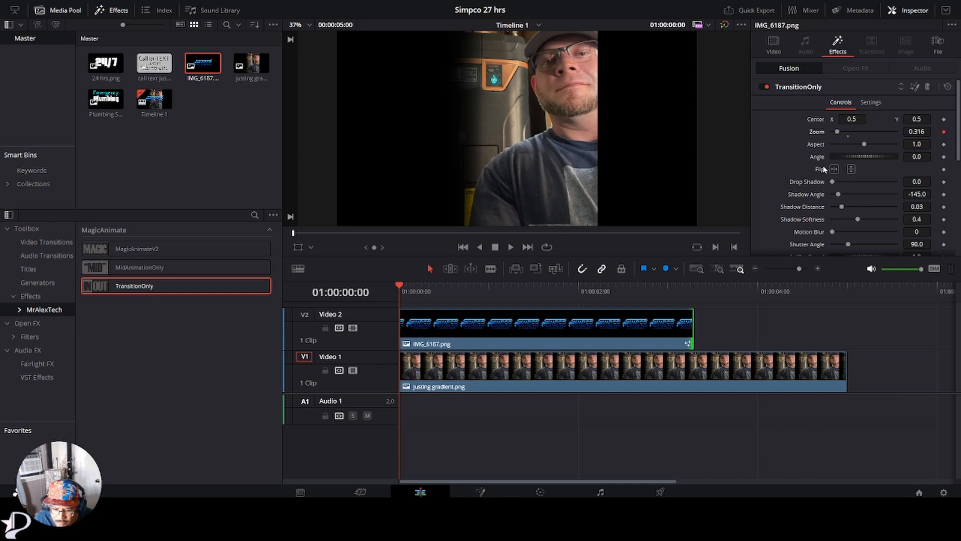
{"action": "left_click_drag", "start_coordinate": [400, 288], "coordinate": [463, 287]}
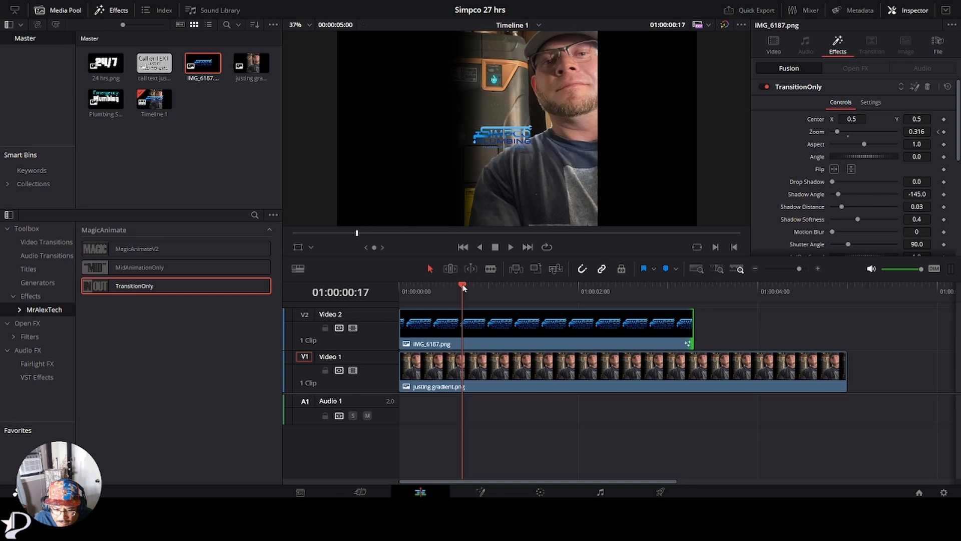
{"action": "left_click", "coordinate": [839, 132]}
{"action": "left_click_drag", "start_coordinate": [839, 133], "coordinate": [843, 135]}
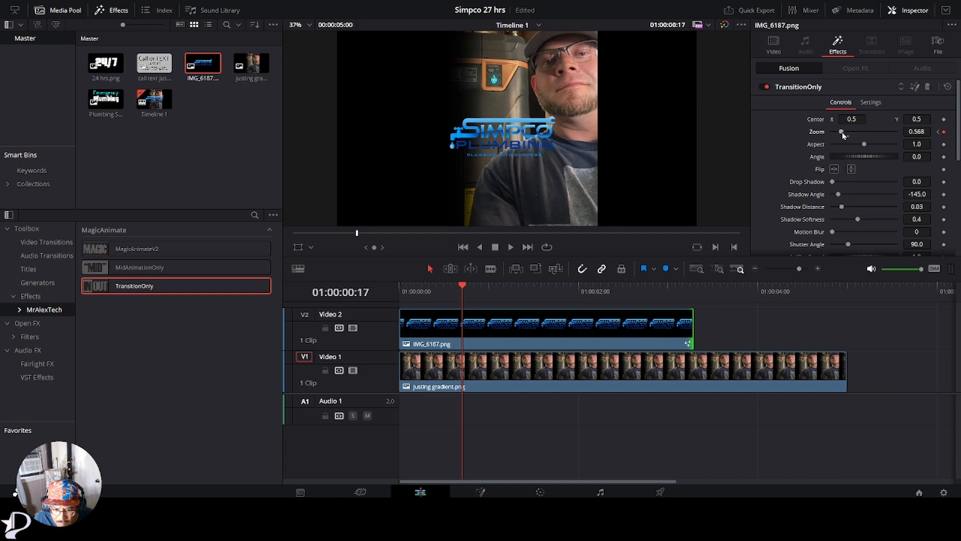
{"action": "left_click_drag", "start_coordinate": [462, 285], "coordinate": [396, 294]}
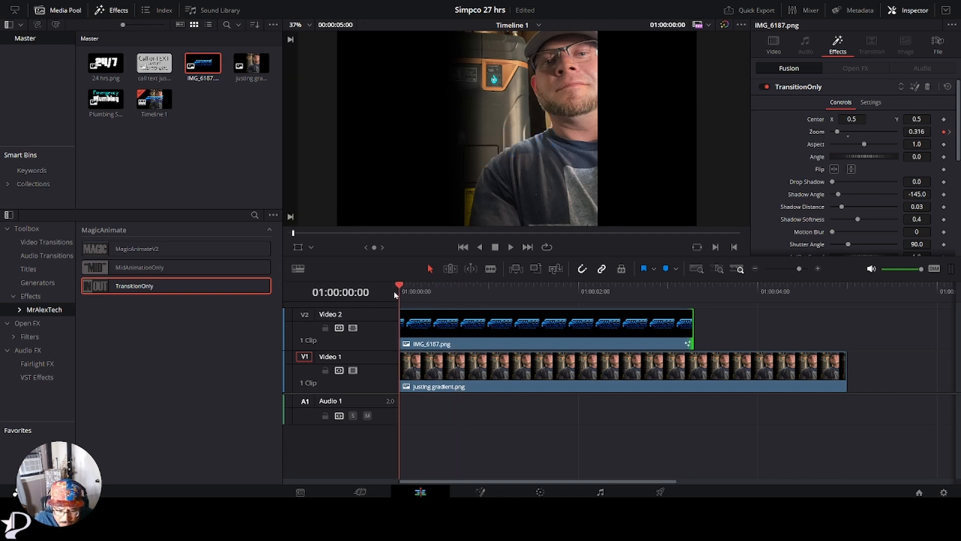
{"action": "left_click", "coordinate": [511, 247]}
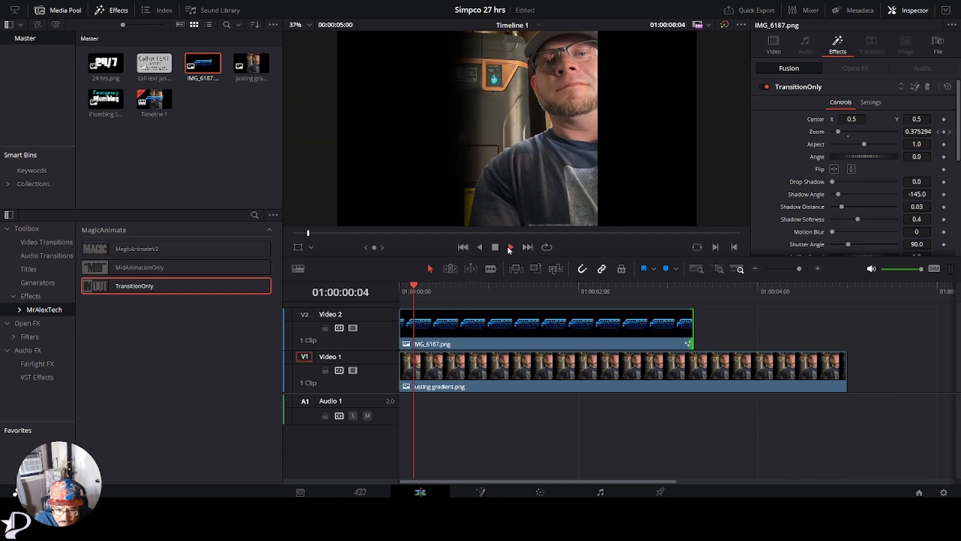
Replay the logo's zoom animation from the start of the timeline
{"action": "left_click", "coordinate": [496, 247]}
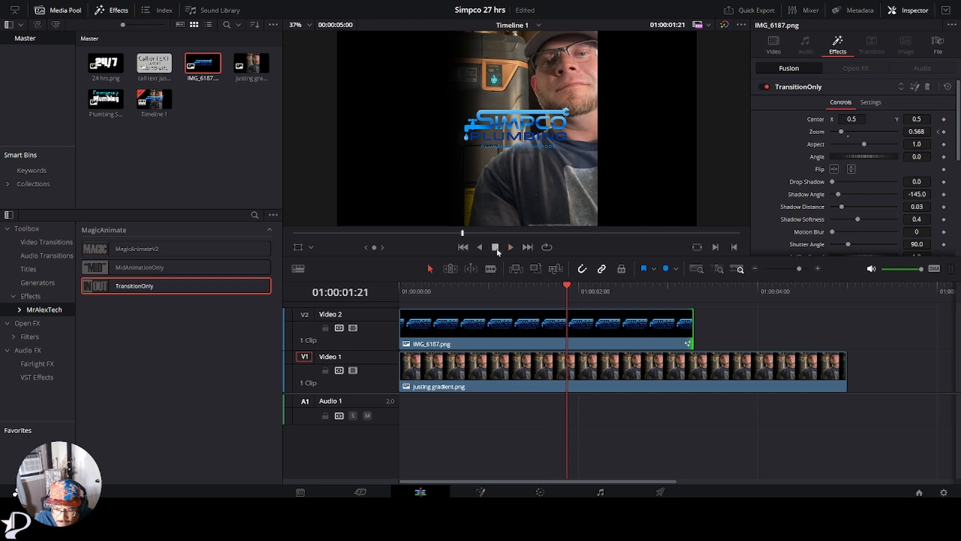
{"action": "left_click_drag", "start_coordinate": [455, 289], "coordinate": [411, 291]}
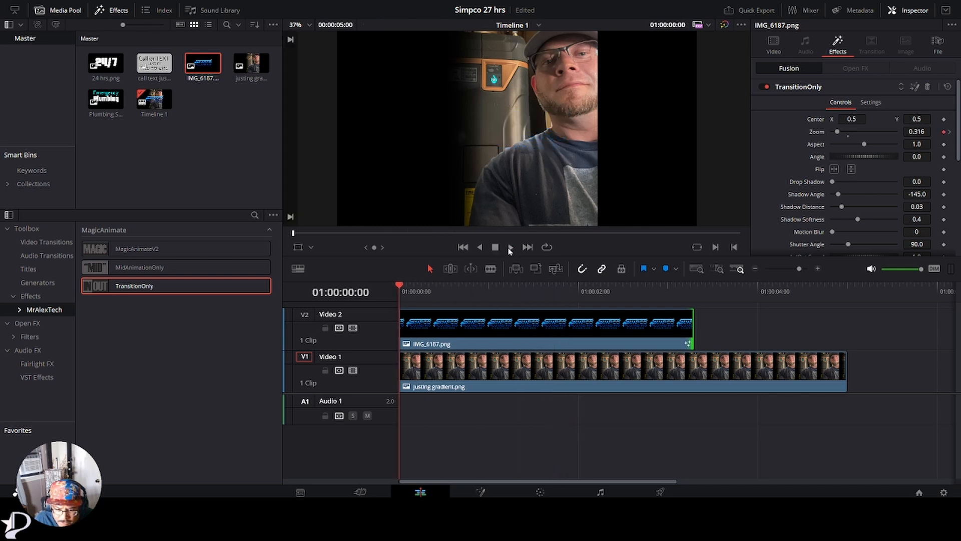
{"action": "left_click", "coordinate": [511, 247]}
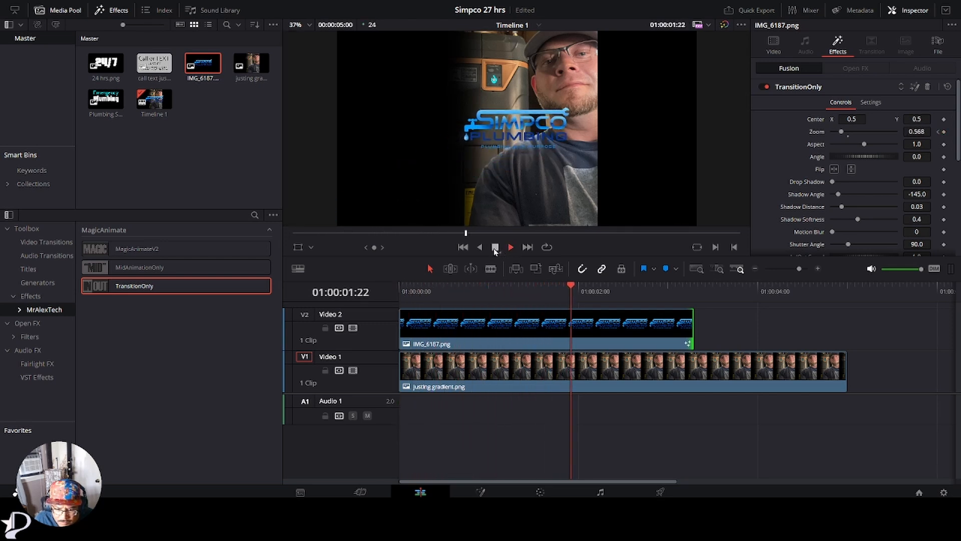
{"action": "left_click", "coordinate": [495, 247]}
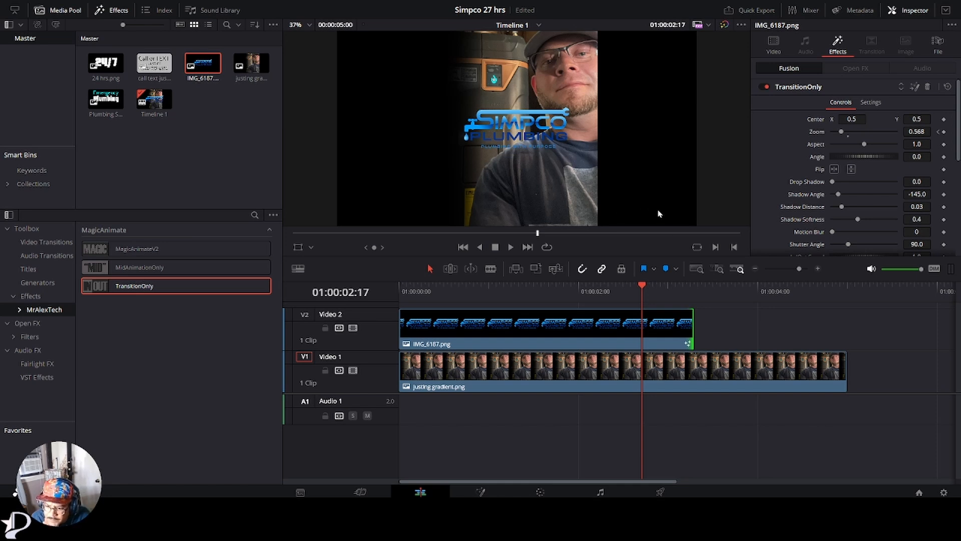
Try a Whip IN Angle of 0 on the logo and play its entrance from the start
{"action": "scroll", "coordinate": [796, 135], "scroll_direction": "down", "scroll_amount": 5}
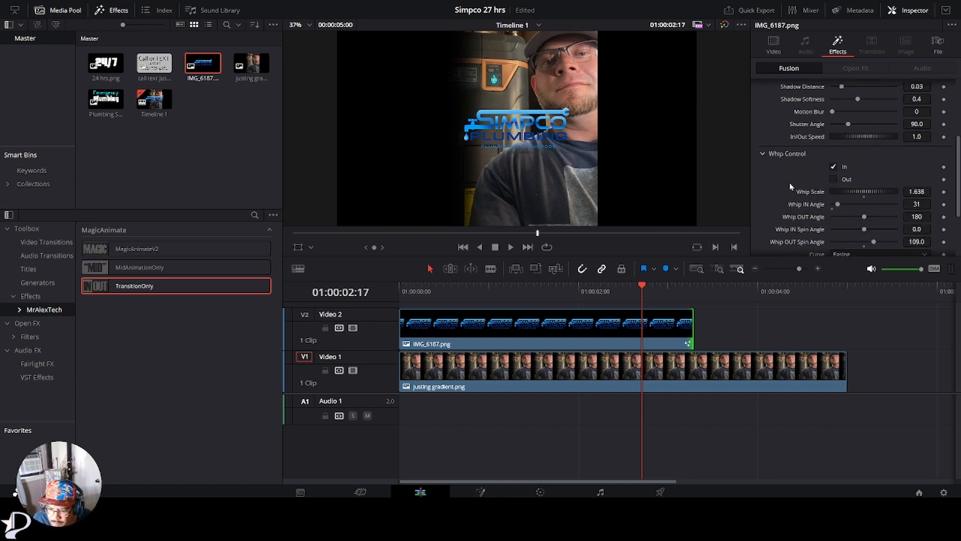
{"action": "scroll", "coordinate": [786, 192], "scroll_direction": "down", "scroll_amount": 1}
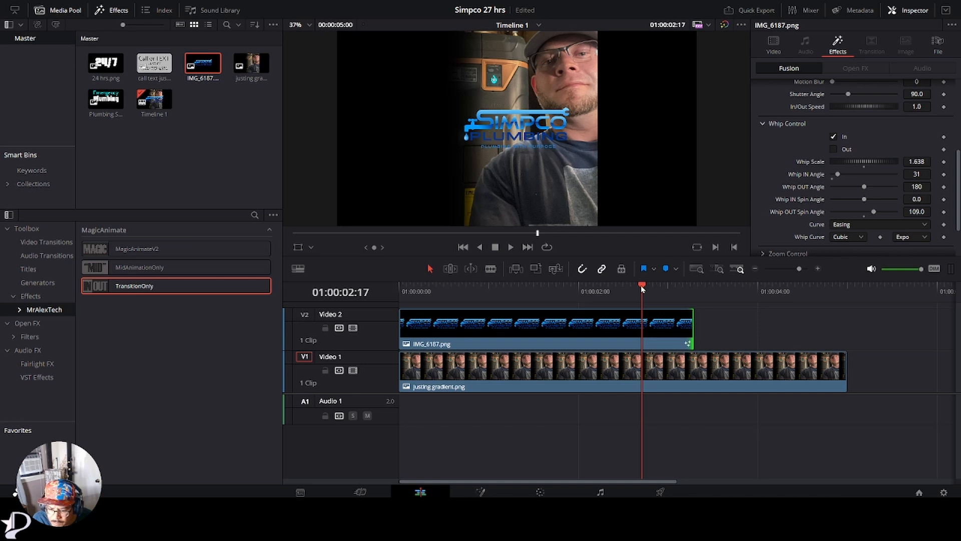
{"action": "key", "text": "Home"}
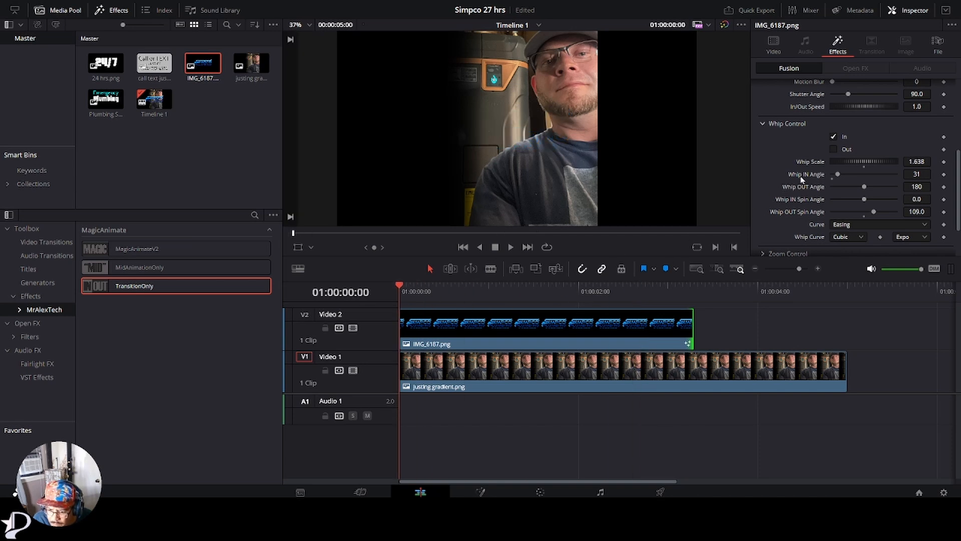
{"action": "left_click", "coordinate": [831, 176]}
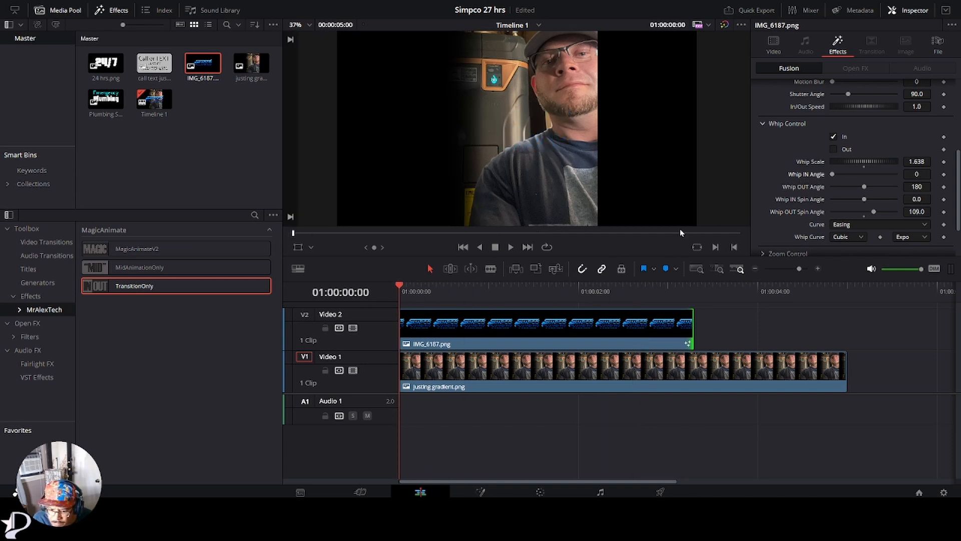
{"action": "left_click", "coordinate": [511, 247]}
{"action": "left_click", "coordinate": [494, 247]}
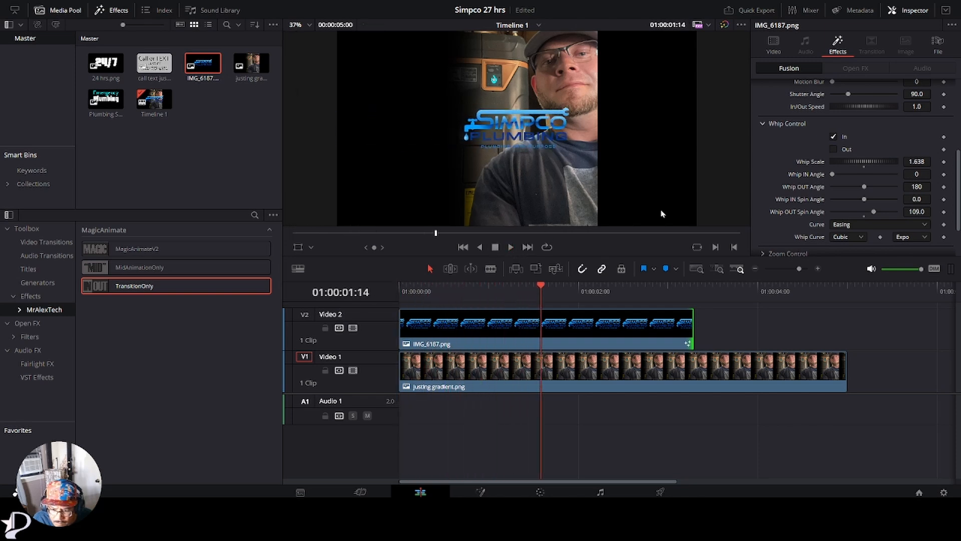
Set the logo's Whip IN Angle to 28 and Whip IN Spin Angle to -62, and play the entrance from the start
{"action": "left_click_drag", "start_coordinate": [832, 174], "coordinate": [838, 176]}
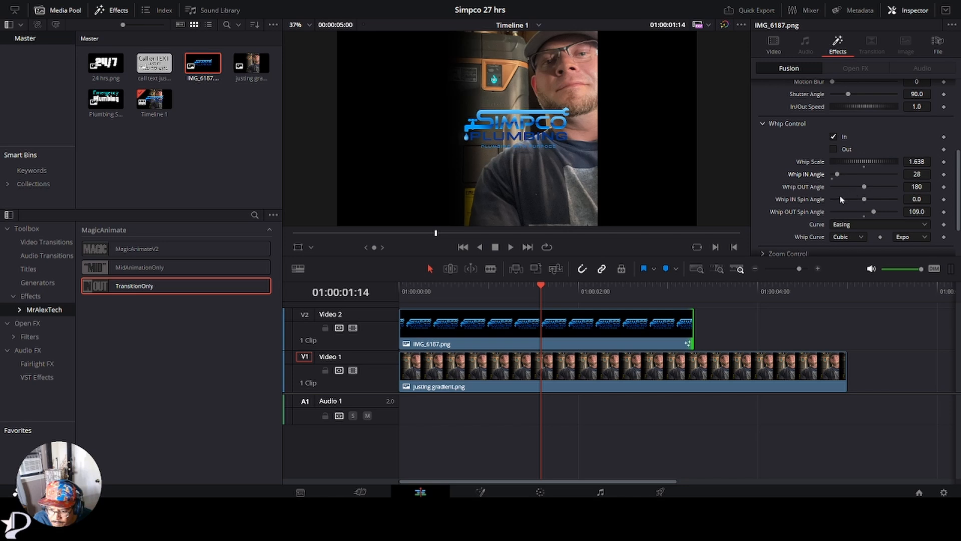
{"action": "left_click_drag", "start_coordinate": [863, 200], "coordinate": [858, 200]}
{"action": "left_click_drag", "start_coordinate": [540, 286], "coordinate": [399, 289]}
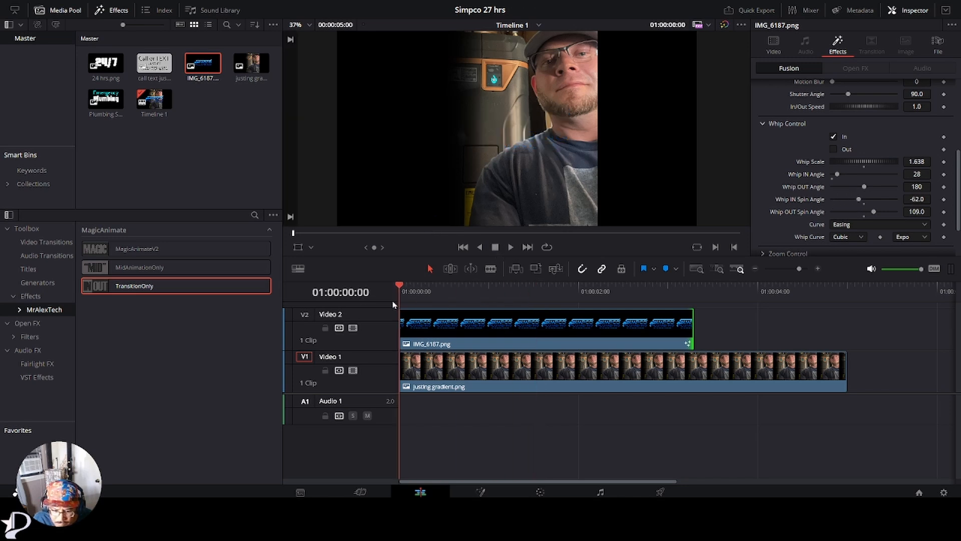
{"action": "left_click", "coordinate": [510, 247]}
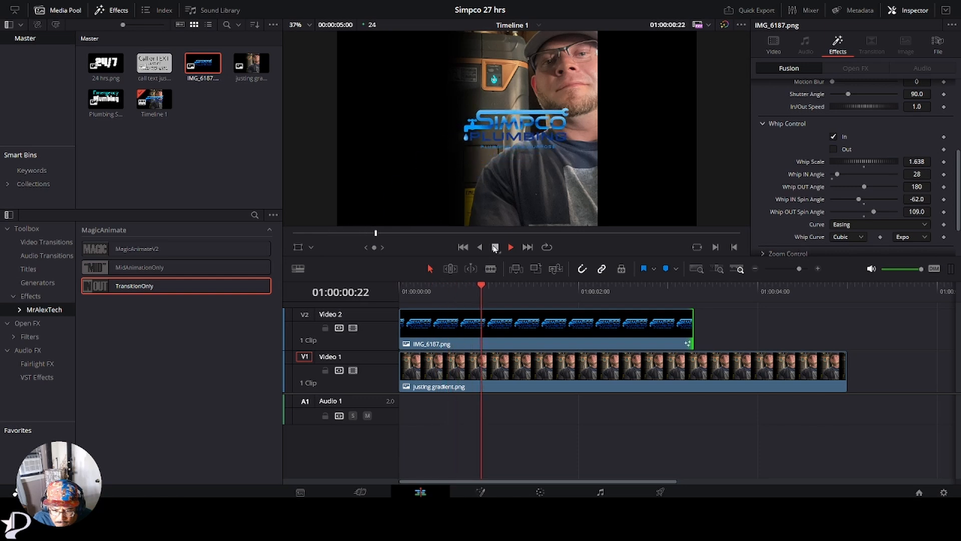
{"action": "key", "text": "space"}
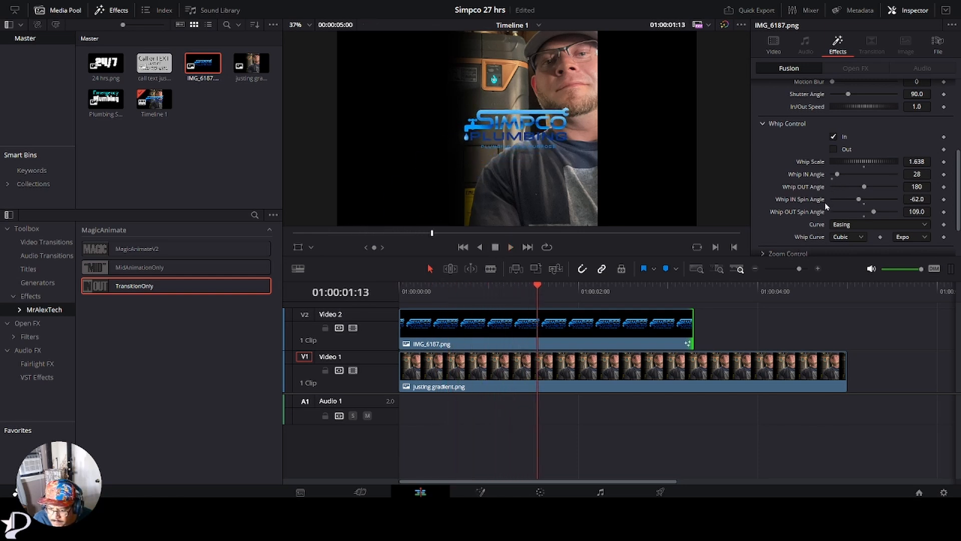
Change the logo's Whip Control curve to Linear and play the entrance from the start
{"action": "scroll", "coordinate": [821, 209], "scroll_direction": "down", "scroll_amount": 2}
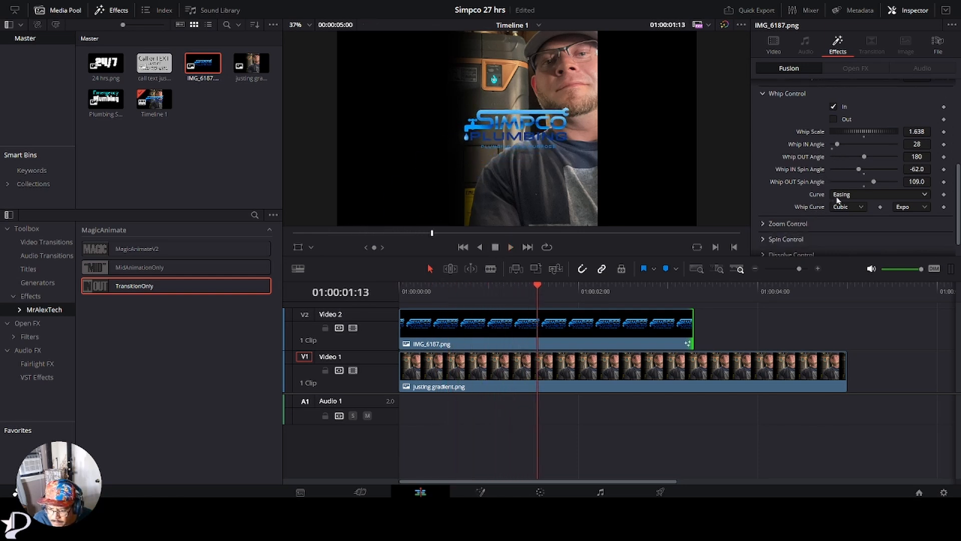
{"action": "left_click", "coordinate": [838, 196]}
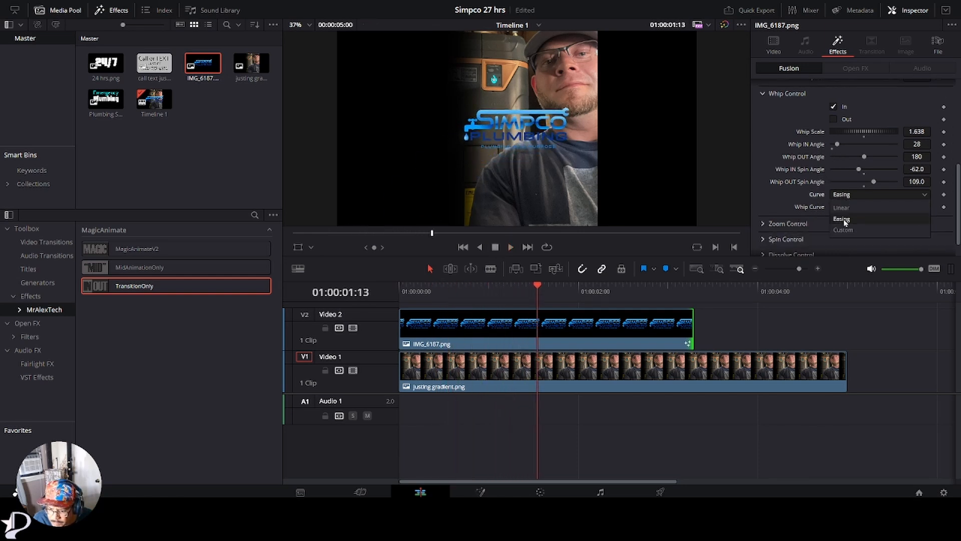
{"action": "left_click", "coordinate": [846, 213]}
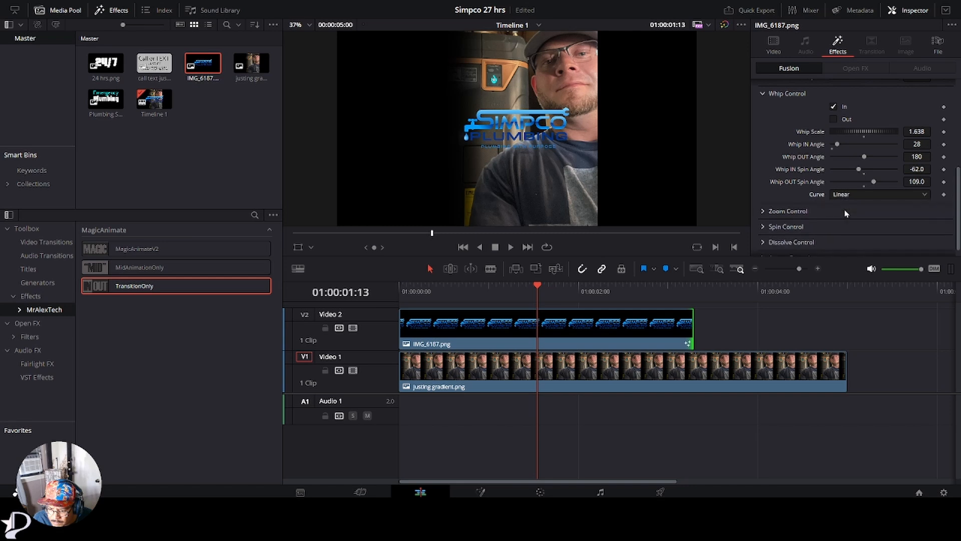
{"action": "left_click_drag", "start_coordinate": [534, 287], "coordinate": [392, 295]}
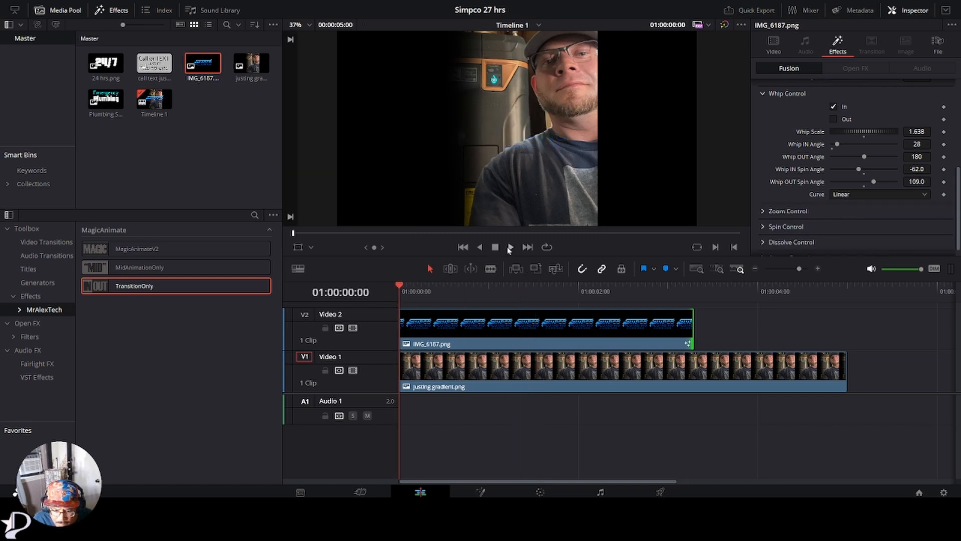
{"action": "key", "text": "space"}
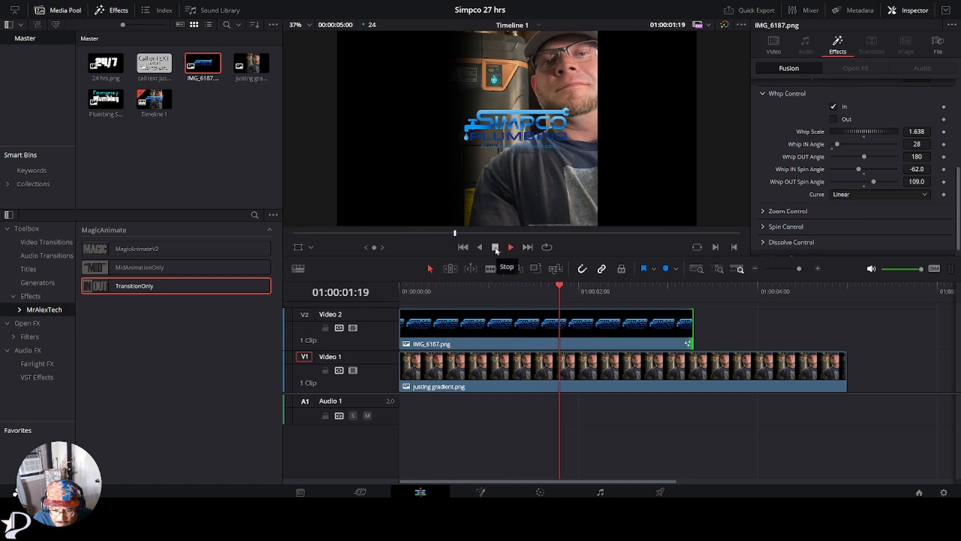
{"action": "left_click", "coordinate": [495, 248]}
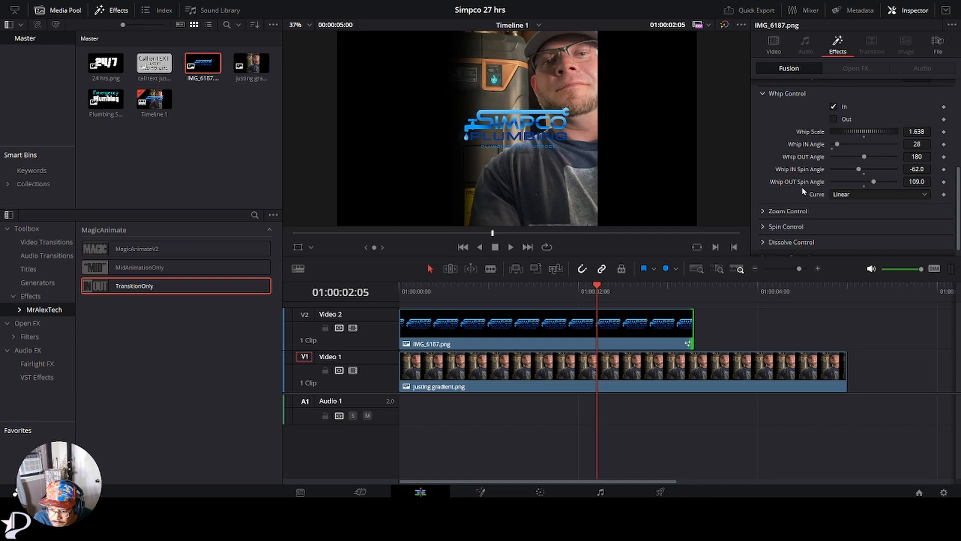
Expand the logo's Zoom Control settings and replay the entrance from the start for comparison
{"action": "scroll", "coordinate": [793, 202], "scroll_direction": "down", "scroll_amount": 1}
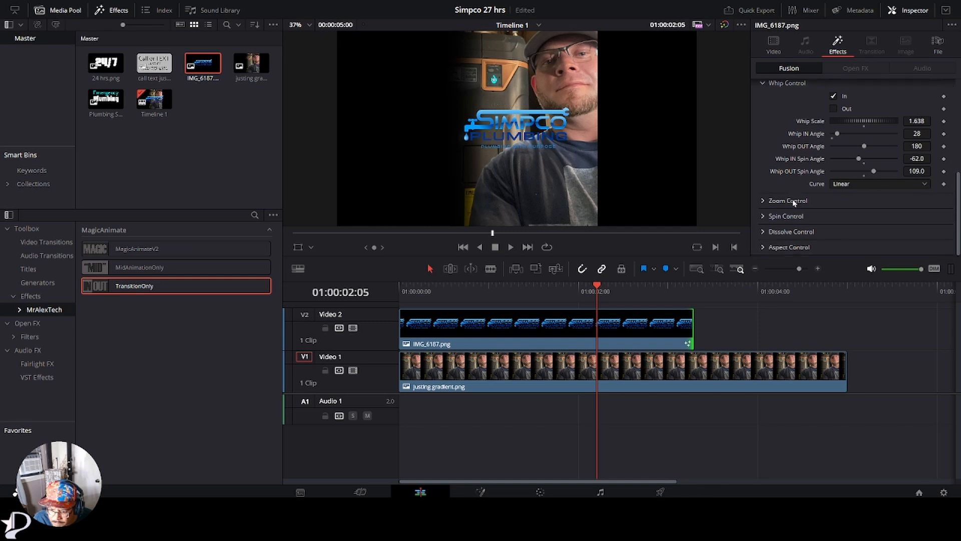
{"action": "left_click", "coordinate": [764, 201]}
{"action": "scroll", "coordinate": [800, 210], "scroll_direction": "down", "scroll_amount": 3}
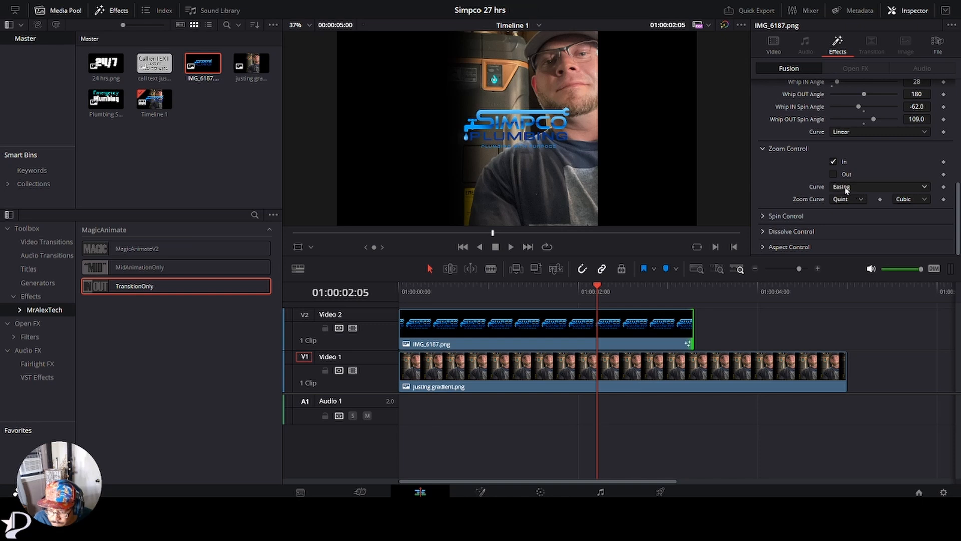
{"action": "left_click_drag", "start_coordinate": [596, 288], "coordinate": [388, 307]}
{"action": "left_click", "coordinate": [509, 248]}
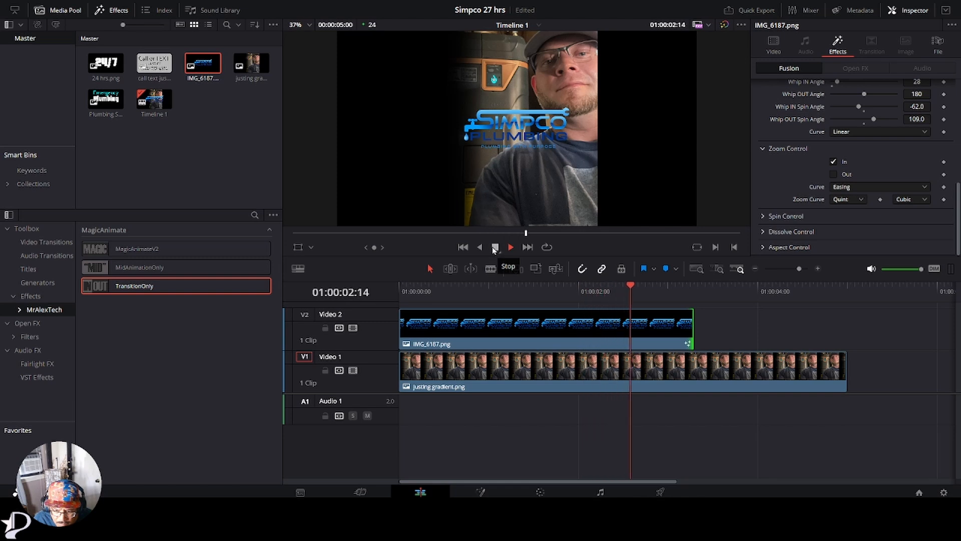
{"action": "left_click", "coordinate": [495, 247]}
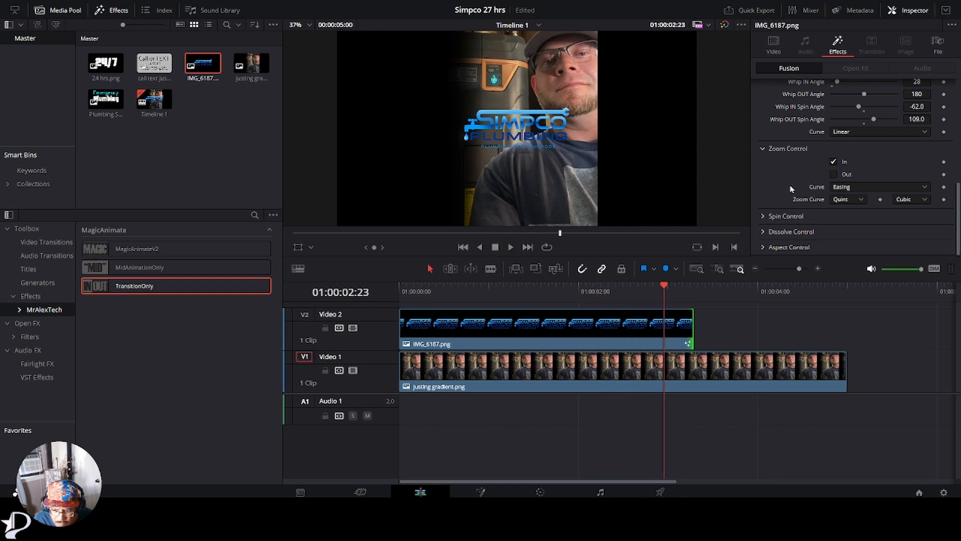
Change the logo's Zoom Control curve to Linear and play the animation from the start
{"action": "left_click", "coordinate": [841, 189]}
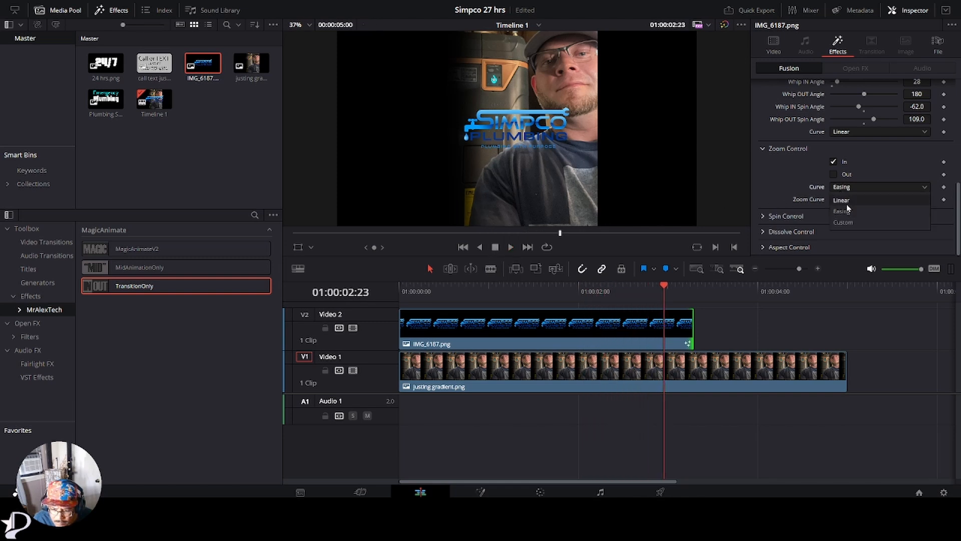
{"action": "left_click", "coordinate": [846, 202]}
{"action": "left_click", "coordinate": [450, 289]}
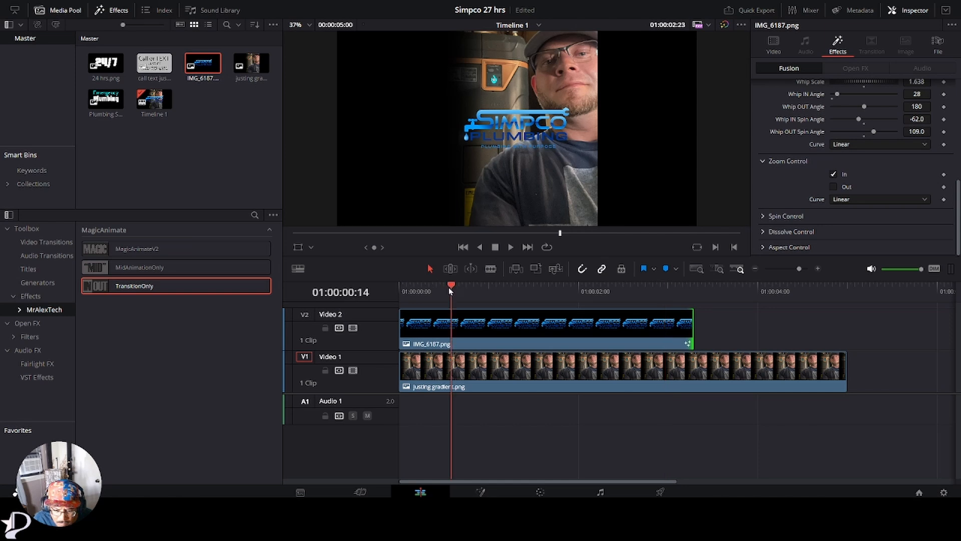
{"action": "left_click_drag", "start_coordinate": [450, 289], "coordinate": [392, 295]}
{"action": "left_click", "coordinate": [511, 247]}
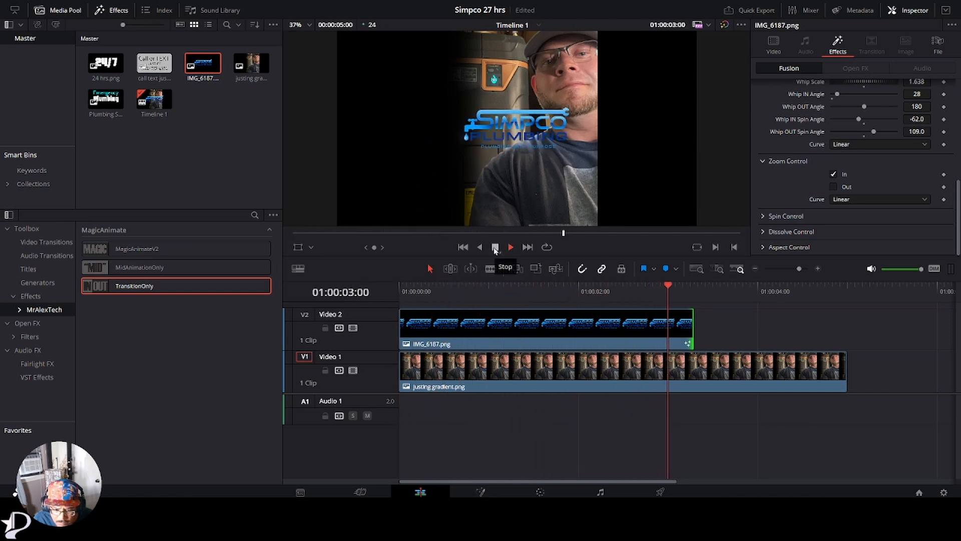
{"action": "left_click", "coordinate": [495, 247]}
Examine the logo's Spin, Dissolve and Aspect Control settings, including the easing options for the dissolve
{"action": "left_click", "coordinate": [620, 290]}
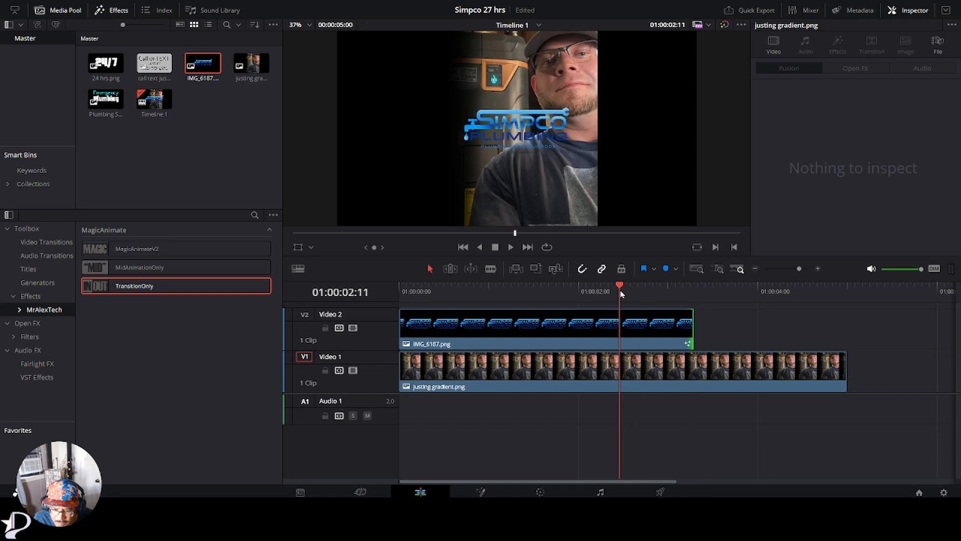
{"action": "scroll", "coordinate": [809, 207], "scroll_direction": "down", "scroll_amount": 10}
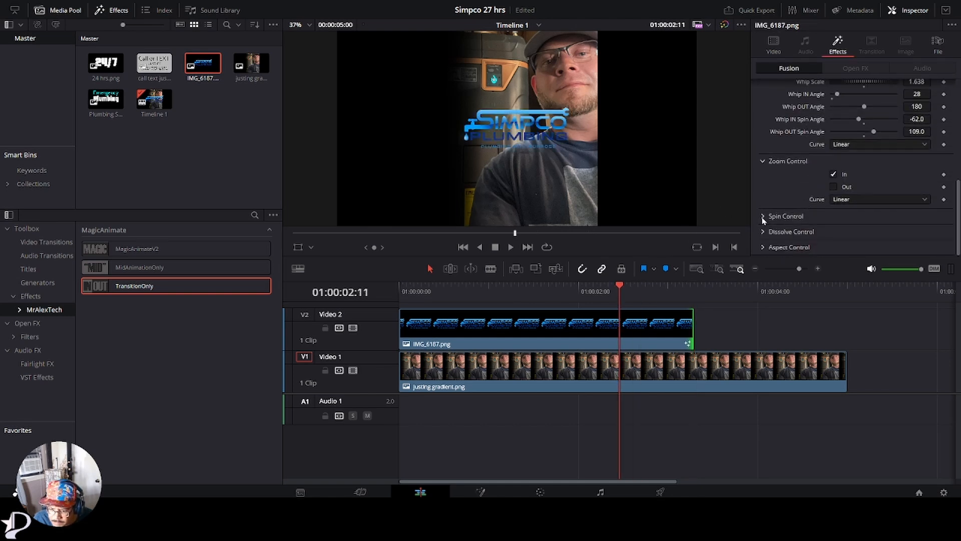
{"action": "left_click", "coordinate": [763, 216]}
{"action": "scroll", "coordinate": [773, 222], "scroll_direction": "down", "scroll_amount": 3}
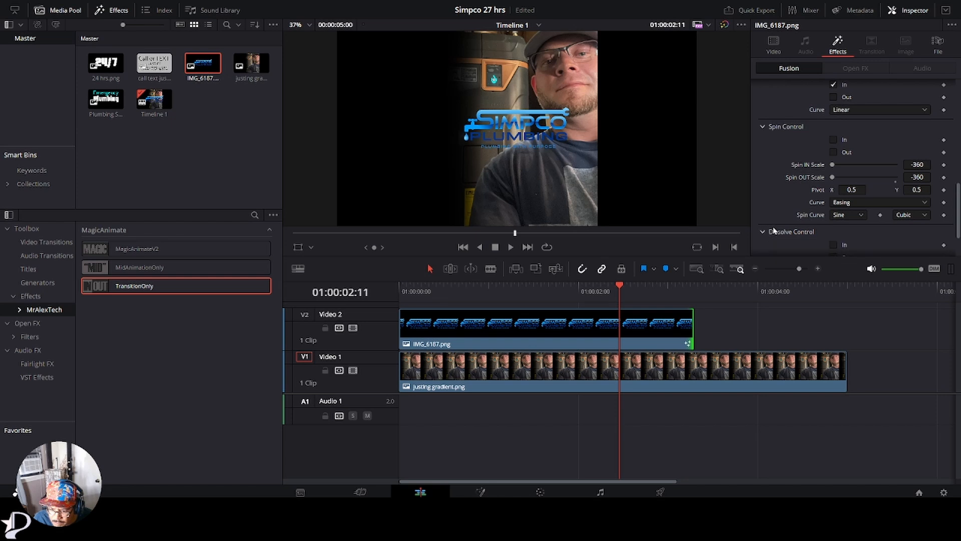
{"action": "left_click", "coordinate": [775, 231]}
{"action": "left_click", "coordinate": [763, 247]}
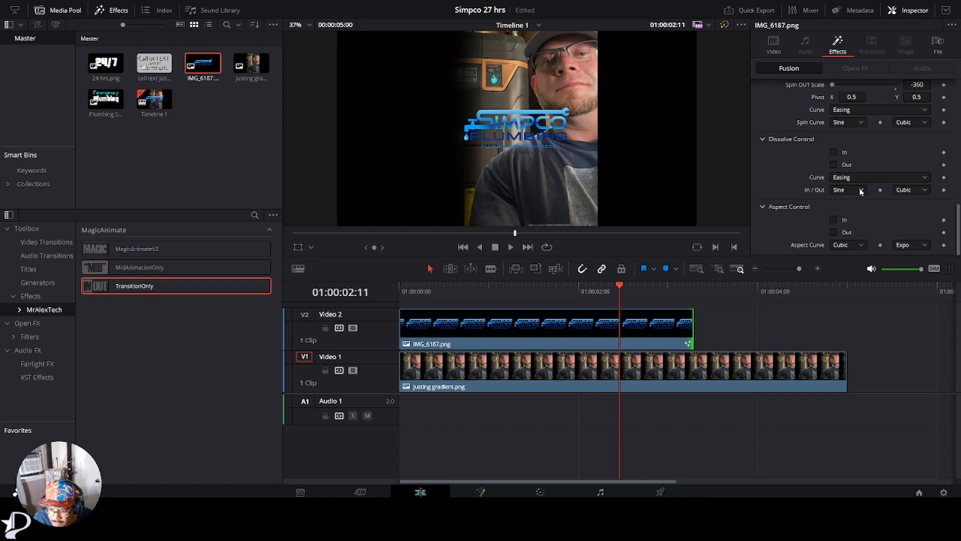
{"action": "left_click", "coordinate": [861, 190]}
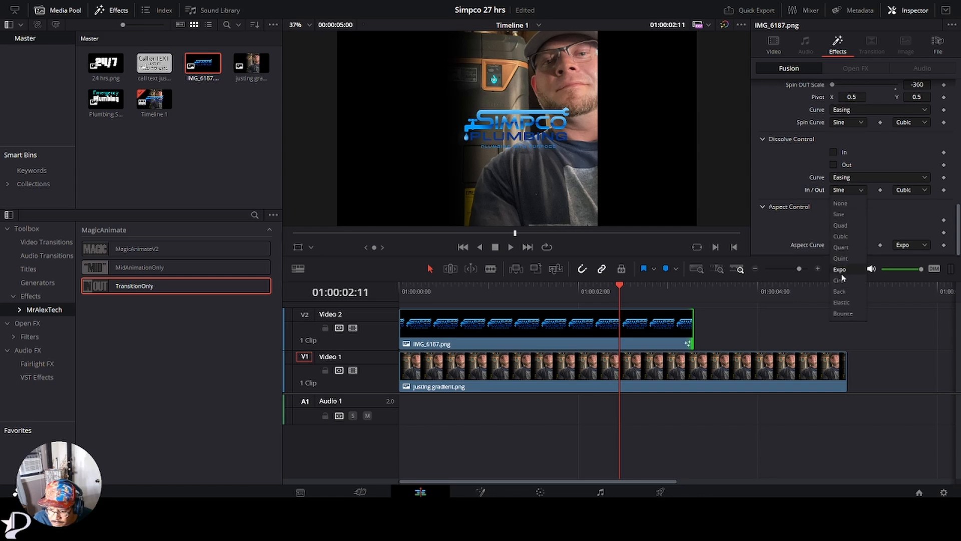
{"action": "left_click", "coordinate": [769, 193]}
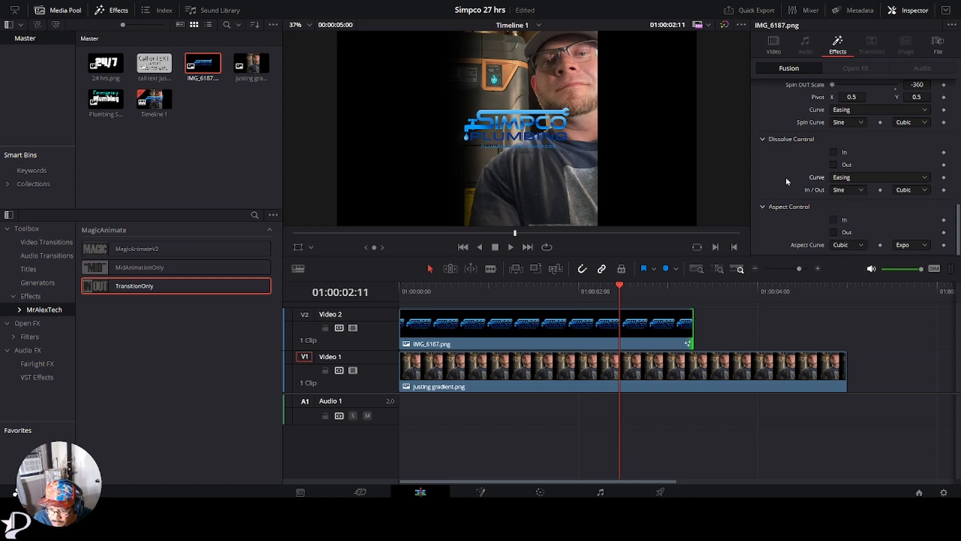
{"action": "scroll", "coordinate": [789, 182], "scroll_direction": "up", "scroll_amount": 4}
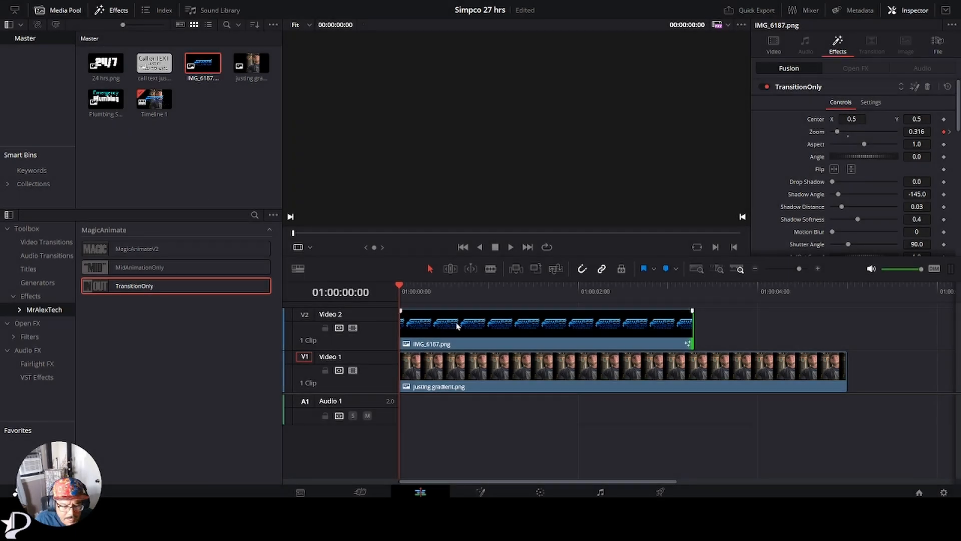
Place 24 hrs.png on a new Video 3 track at 01:00:01:03 and trim its end to match the background clip
{"action": "left_click_drag", "start_coordinate": [416, 291], "coordinate": [502, 291]}
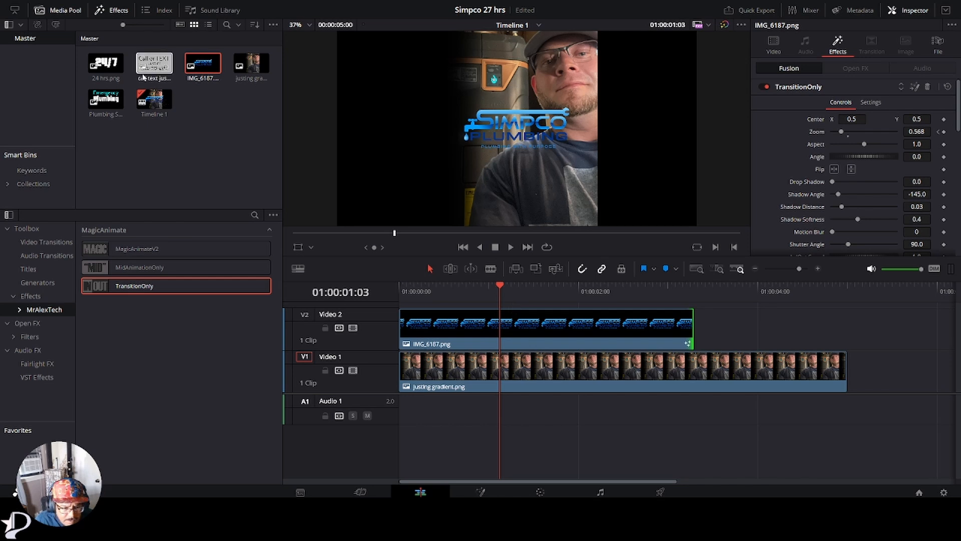
{"action": "left_click_drag", "start_coordinate": [946, 334], "coordinate": [848, 339]}
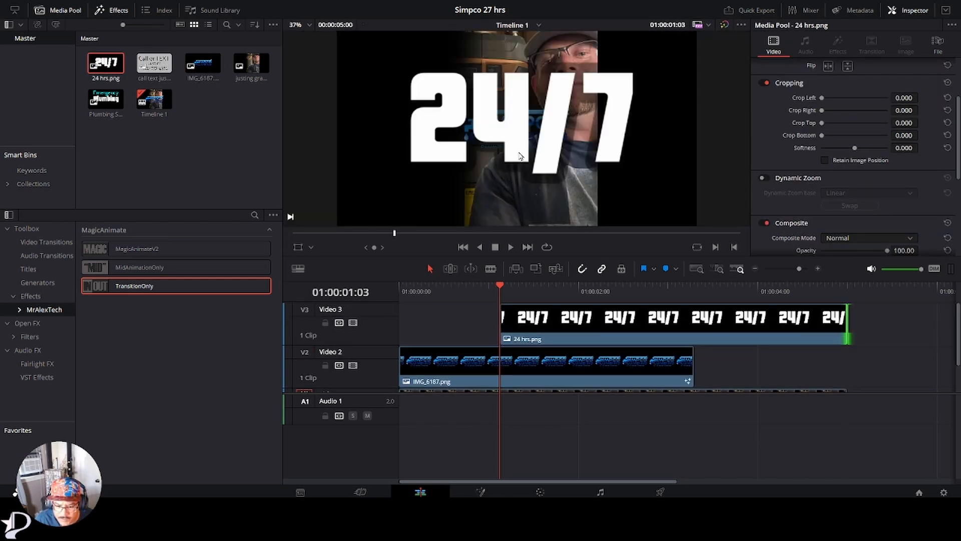
Add a zoom keyframe to the 24/7 clip at 01:00:01:03 with zoom at 1.000
{"action": "left_click", "coordinate": [543, 317]}
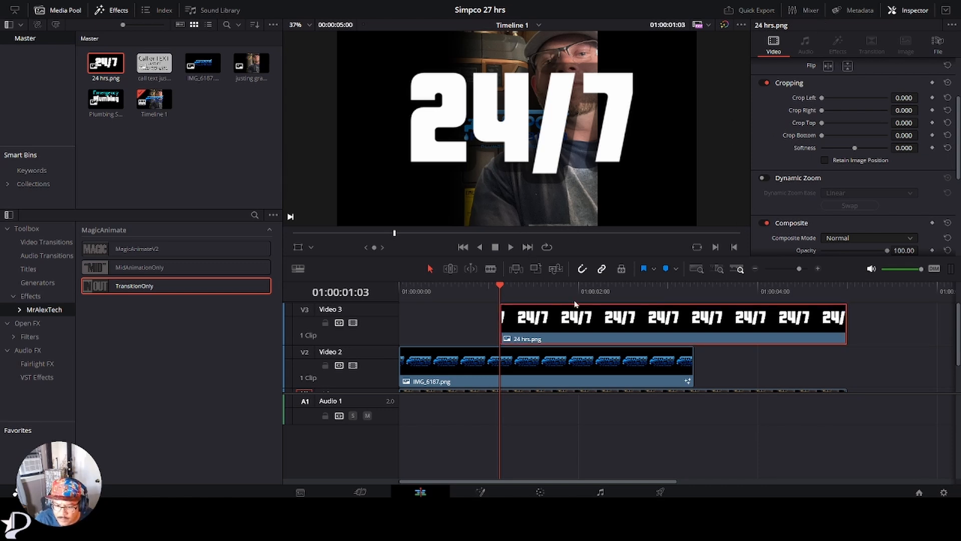
{"action": "mouse_move", "coordinate": [508, 289]}
{"action": "left_mouse_down"}
{"action": "mouse_move", "coordinate": [605, 290]}
{"action": "mouse_move", "coordinate": [505, 291]}
{"action": "left_mouse_up"}
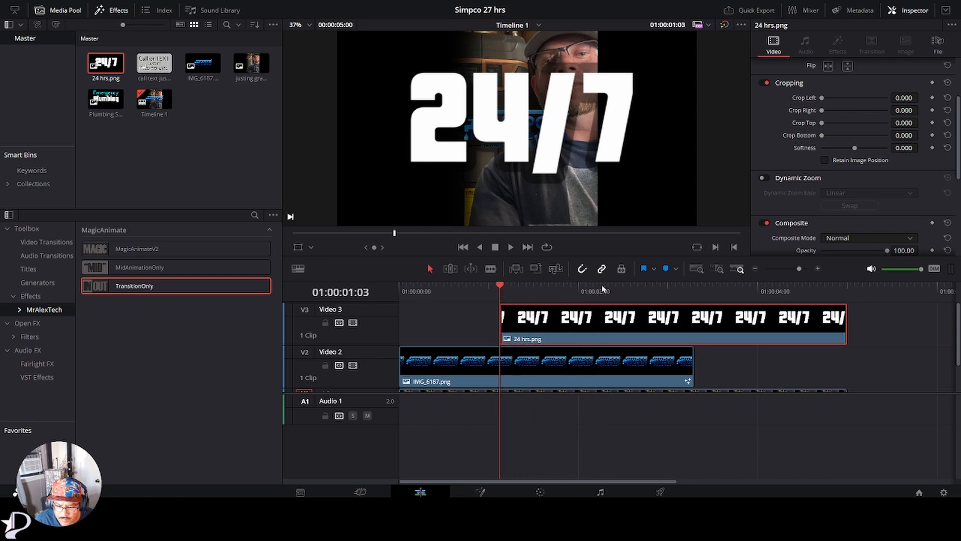
{"action": "scroll", "coordinate": [815, 109], "scroll_direction": "up", "scroll_amount": 4}
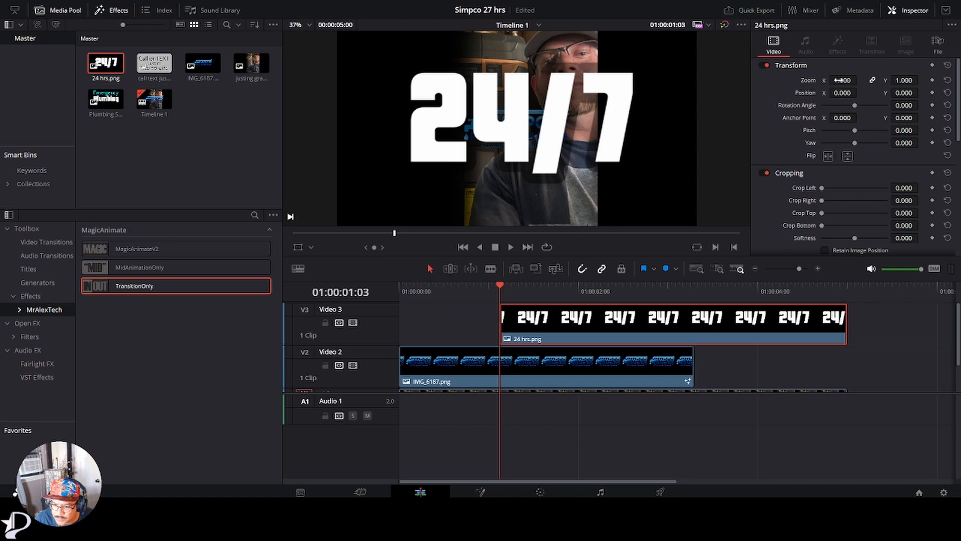
{"action": "left_click", "coordinate": [932, 80]}
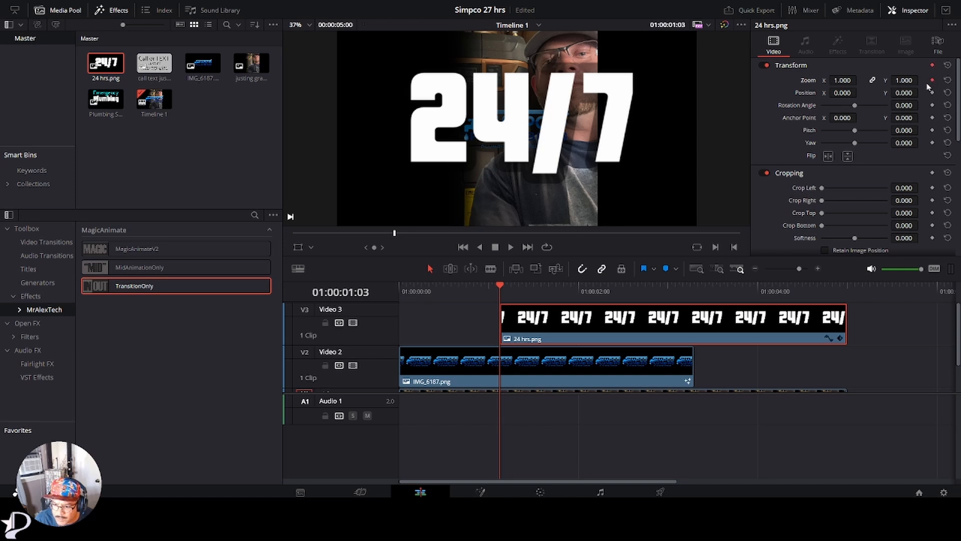
Shrink the 24/7 clip to a zoom of 0.350 at 01:00:02:06
{"action": "left_click_drag", "start_coordinate": [500, 286], "coordinate": [690, 286]}
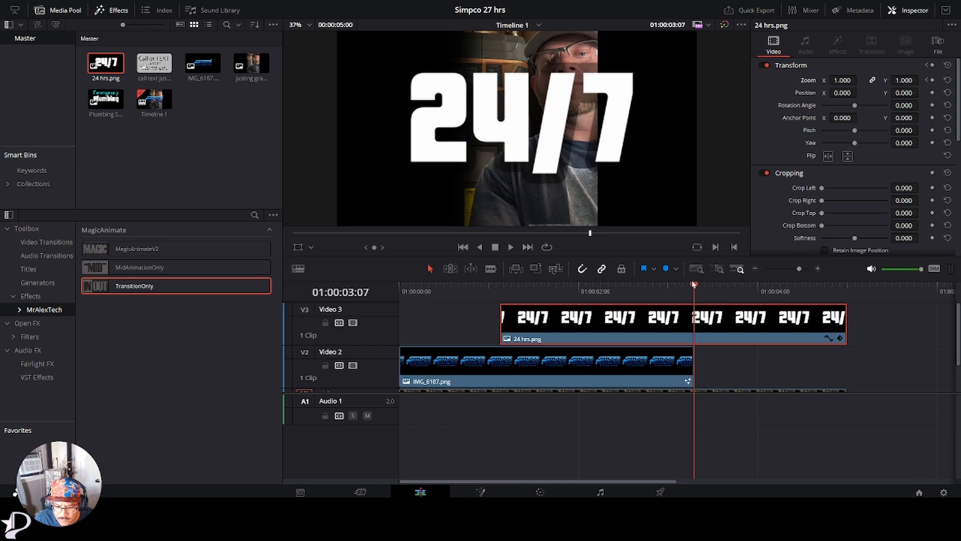
{"action": "left_click", "coordinate": [611, 289]}
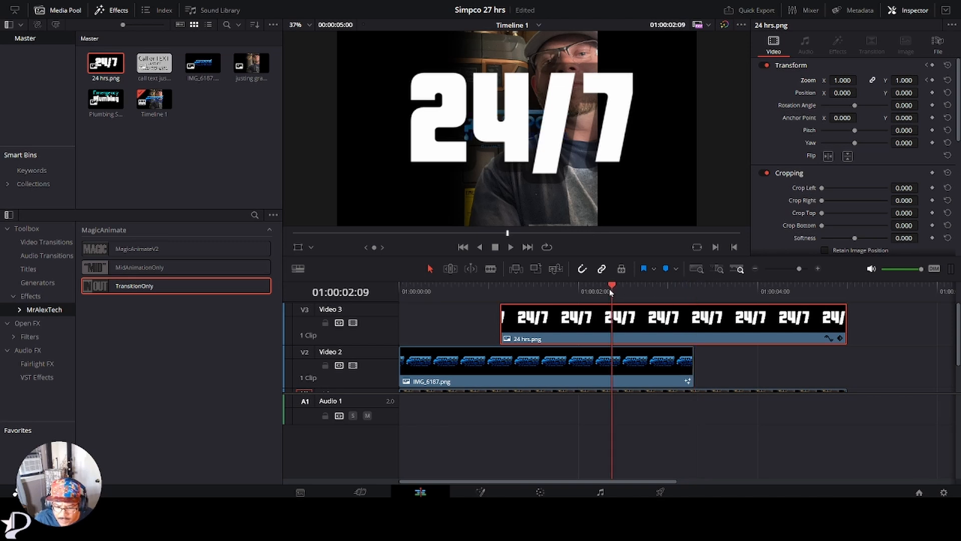
{"action": "left_click", "coordinate": [602, 291]}
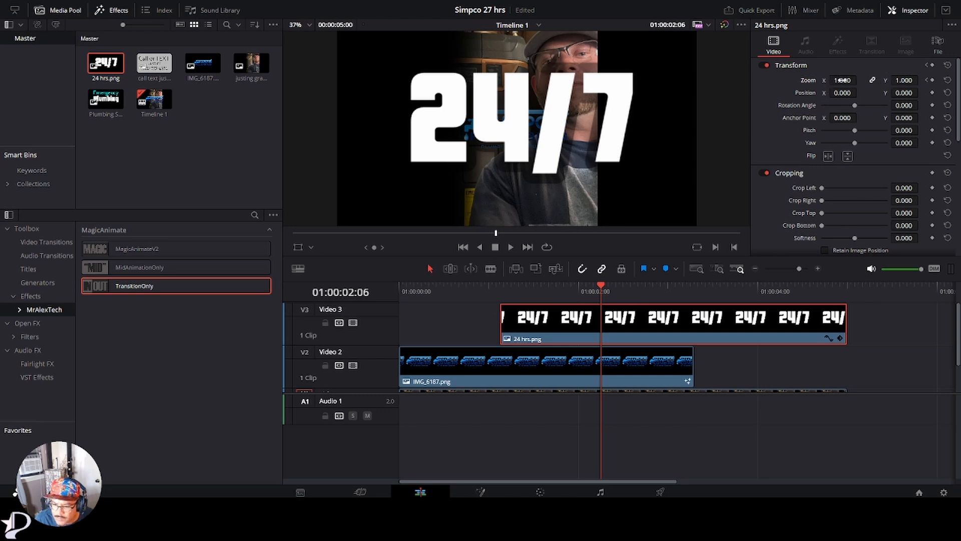
{"action": "left_click_drag", "start_coordinate": [843, 80], "coordinate": [861, 80]}
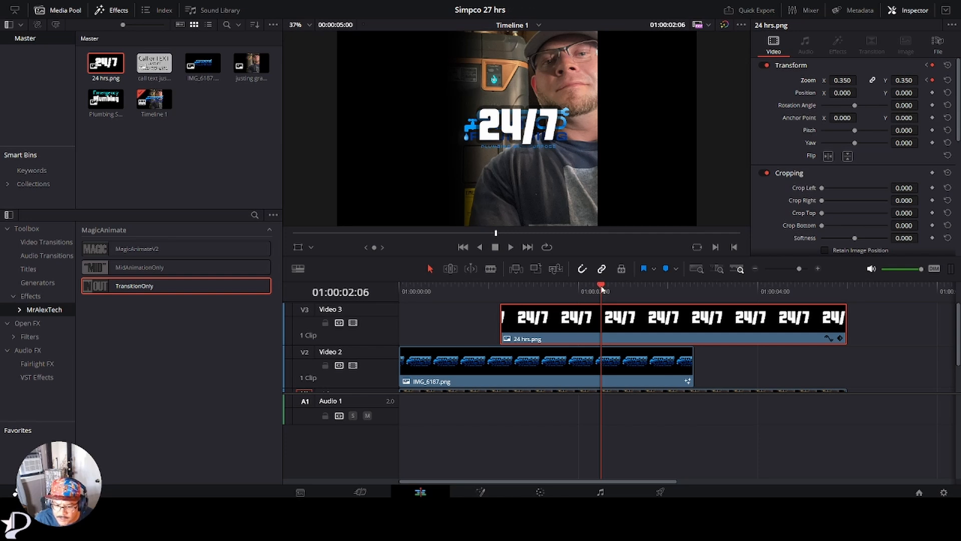
Set the 24/7 clip's position to X 16, Y -18 at 01:00:01:03 and keyframe it
{"action": "left_click_drag", "start_coordinate": [602, 289], "coordinate": [499, 289]}
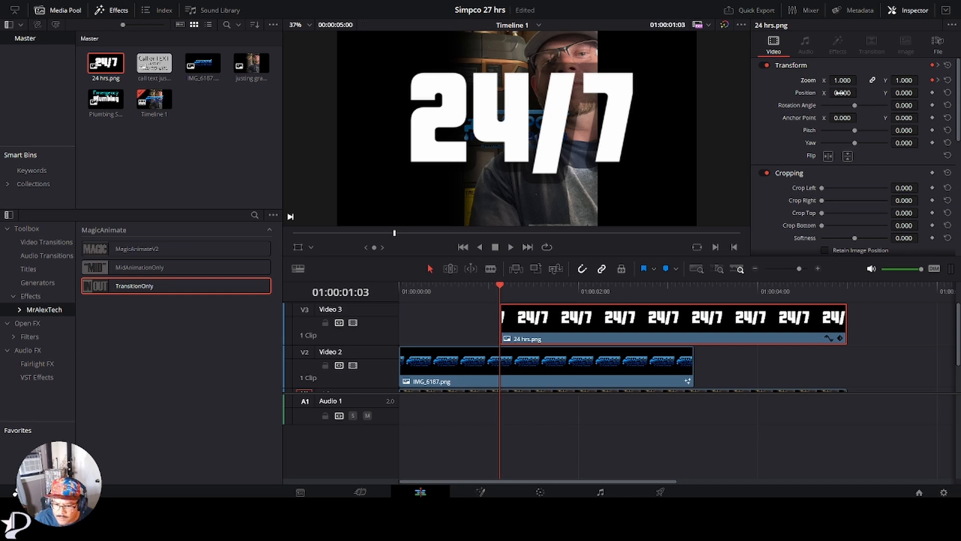
{"action": "left_click_drag", "start_coordinate": [837, 93], "coordinate": [889, 96]}
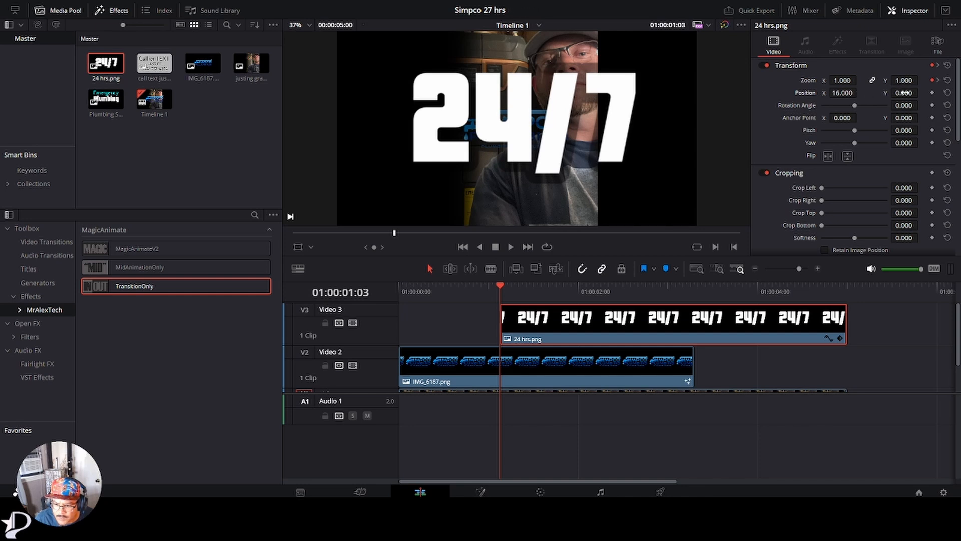
{"action": "left_click_drag", "start_coordinate": [903, 92], "coordinate": [920, 93]}
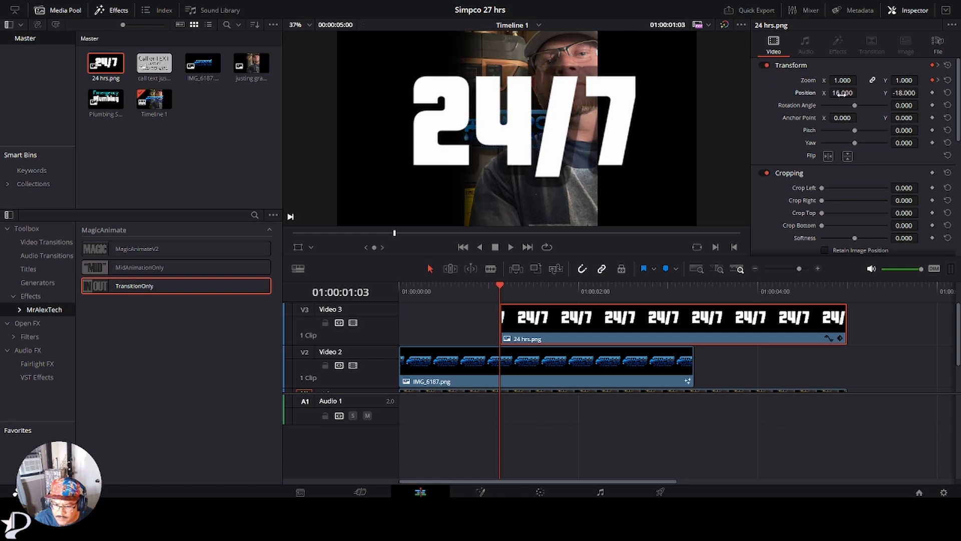
{"action": "left_click", "coordinate": [932, 93]}
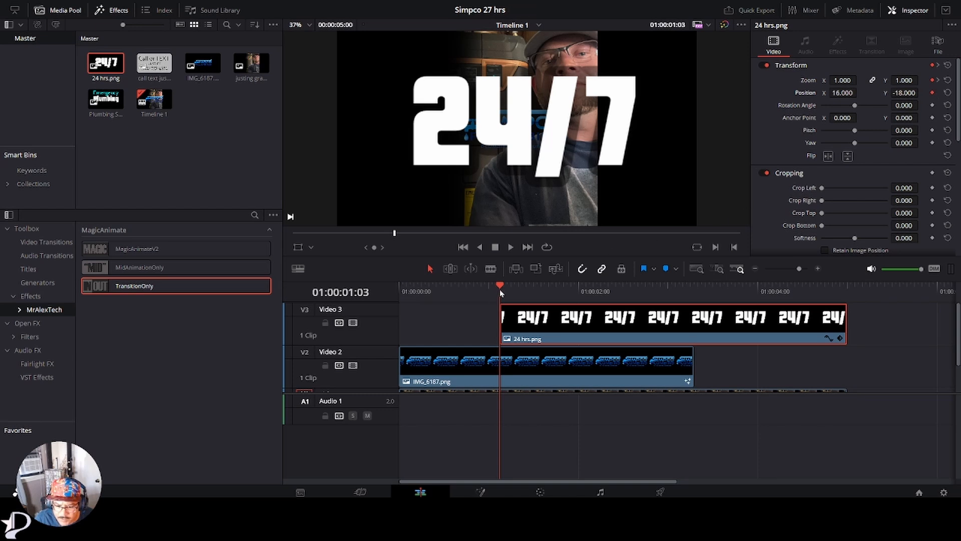
Move the 24/7 clip above the logo at 01:00:02:08 by setting its position to X -87, Y 201
{"action": "left_click_drag", "start_coordinate": [501, 293], "coordinate": [608, 294]}
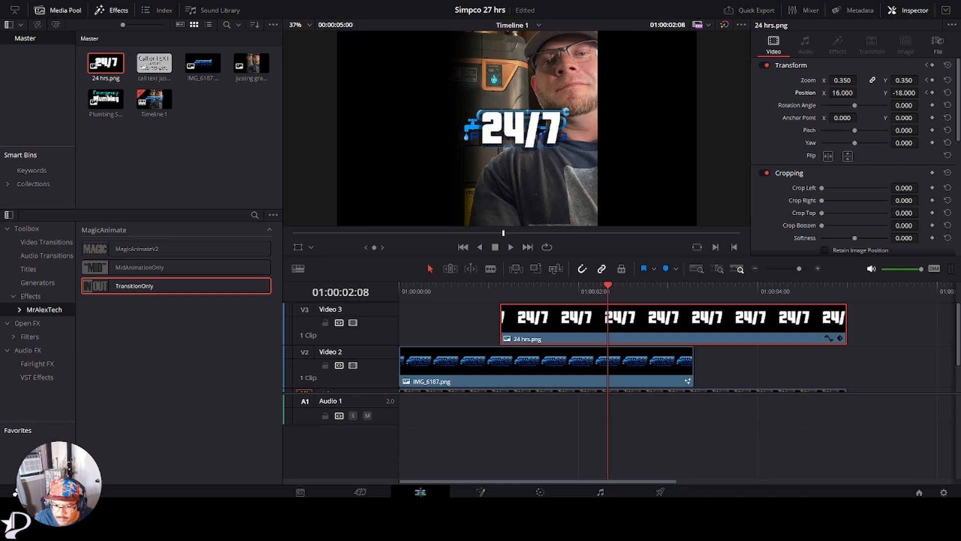
{"action": "left_click_drag", "start_coordinate": [843, 92], "coordinate": [812, 92]}
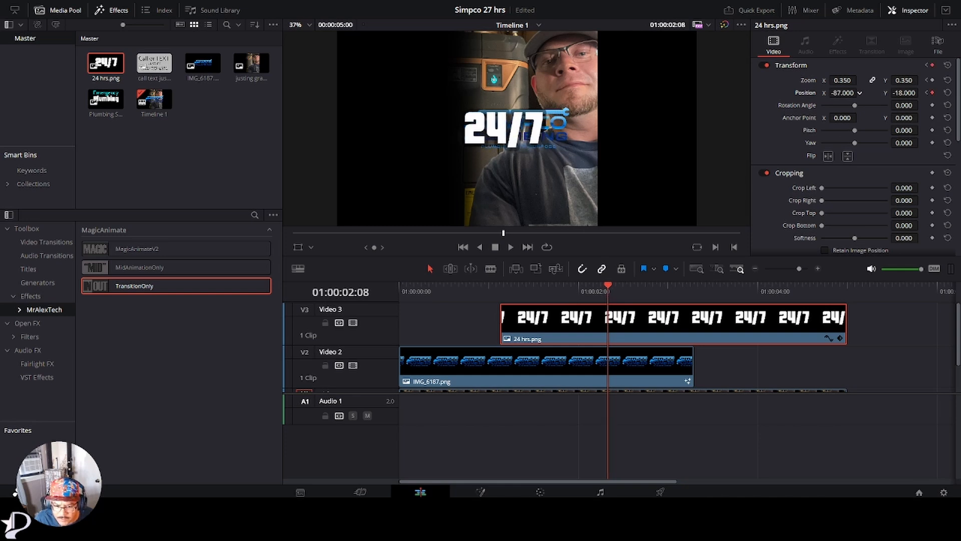
{"action": "mouse_move", "coordinate": [907, 94]}
{"action": "left_mouse_down"}
{"action": "mouse_move", "coordinate": [883, 94]}
{"action": "mouse_move", "coordinate": [921, 92]}
{"action": "left_mouse_up"}
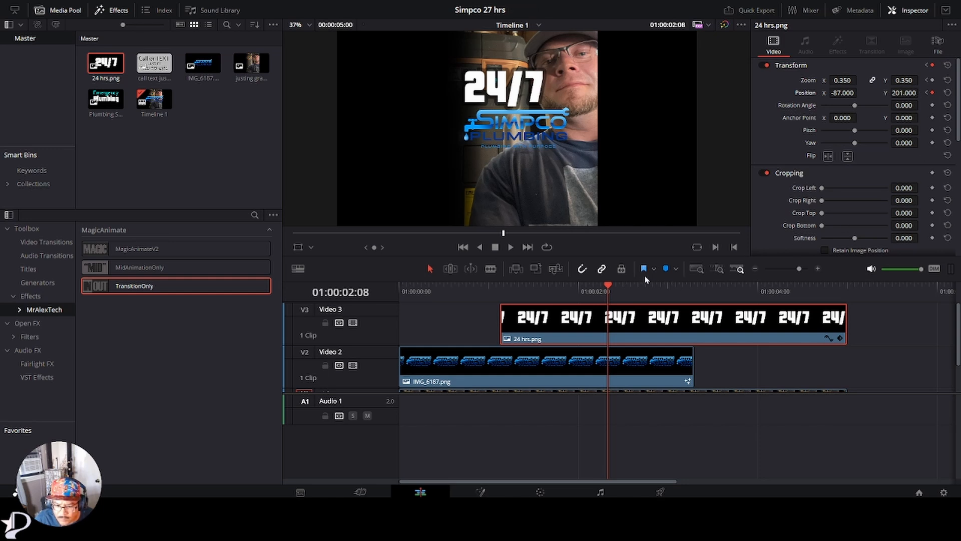
Try to animate the logo's position from a keyframe at 01:00:02:07, shifting X to -59 and adjusting Y at 01:00:03:04
{"action": "mouse_move", "coordinate": [607, 291]}
{"action": "left_mouse_down"}
{"action": "mouse_move", "coordinate": [692, 290]}
{"action": "mouse_move", "coordinate": [595, 293]}
{"action": "mouse_move", "coordinate": [618, 293]}
{"action": "mouse_move", "coordinate": [604, 292]}
{"action": "left_mouse_up"}
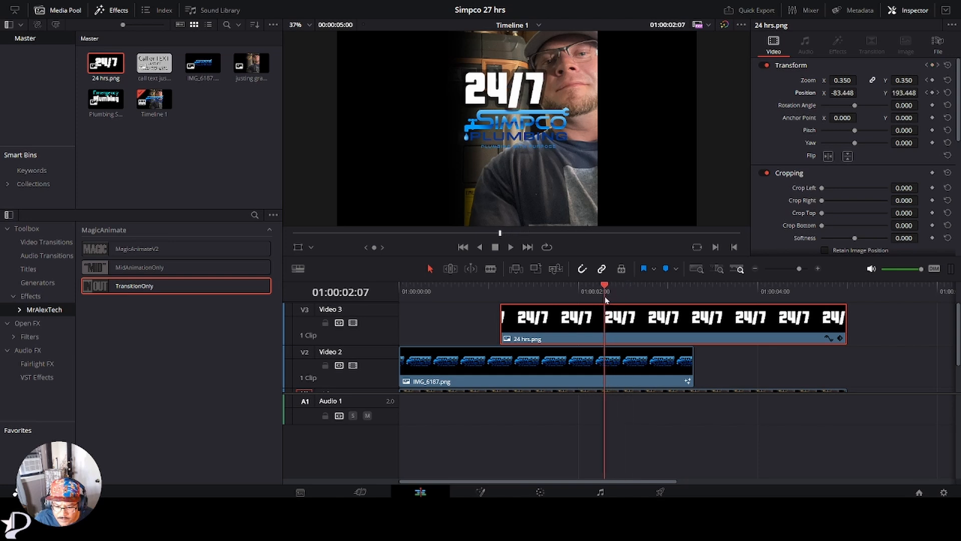
{"action": "left_click", "coordinate": [621, 363]}
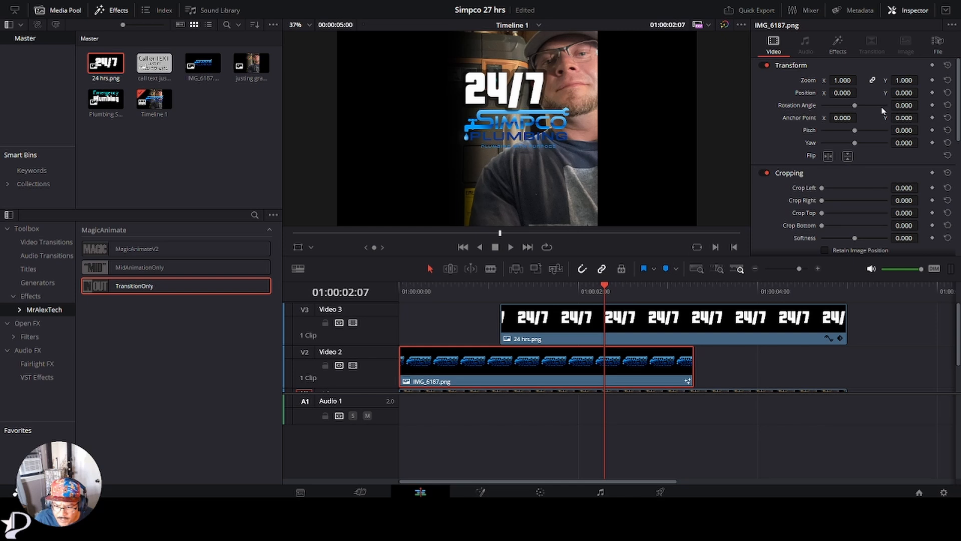
{"action": "left_click", "coordinate": [932, 93]}
{"action": "left_click", "coordinate": [694, 291]}
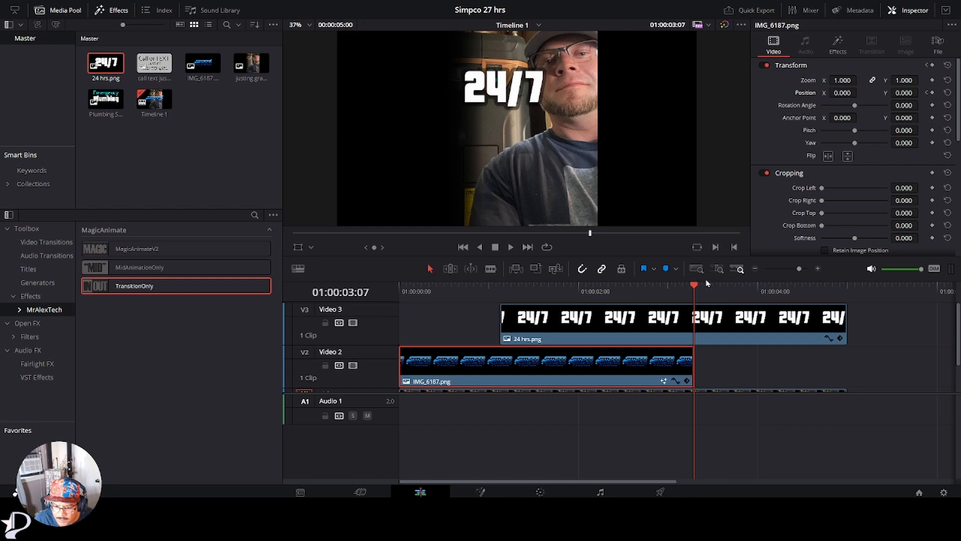
{"action": "left_click", "coordinate": [684, 291]}
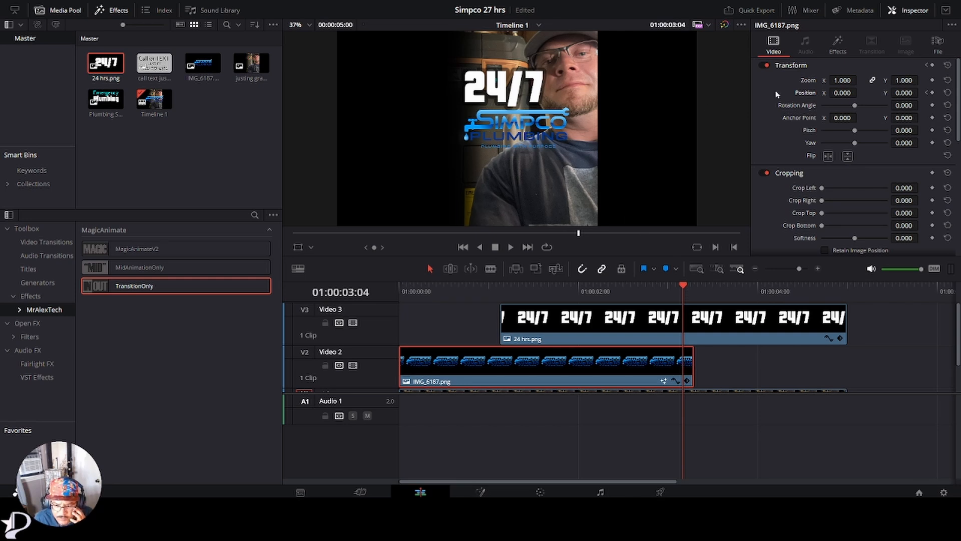
{"action": "left_click_drag", "start_coordinate": [836, 93], "coordinate": [807, 93]}
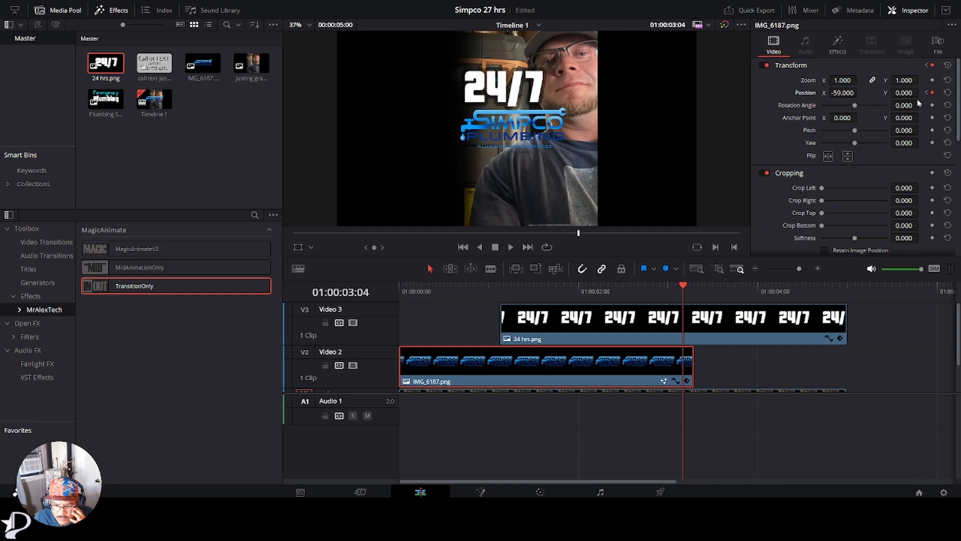
{"action": "left_click_drag", "start_coordinate": [909, 92], "coordinate": [921, 92]}
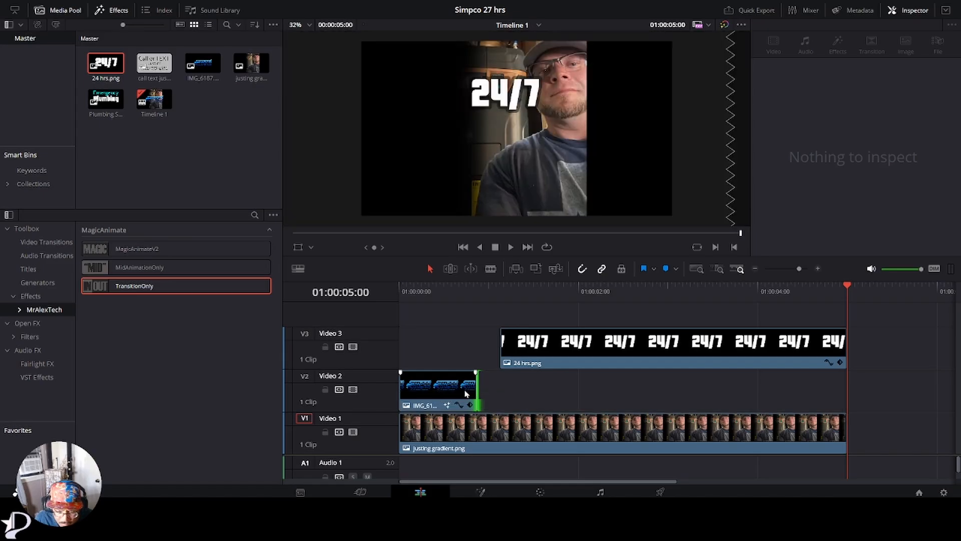
Replace the logo clip on Video 2 with a fresh copy of IMG_6187.png placed at the start of the timeline
{"action": "left_click", "coordinate": [450, 394]}
{"action": "right_click", "coordinate": [450, 394]}
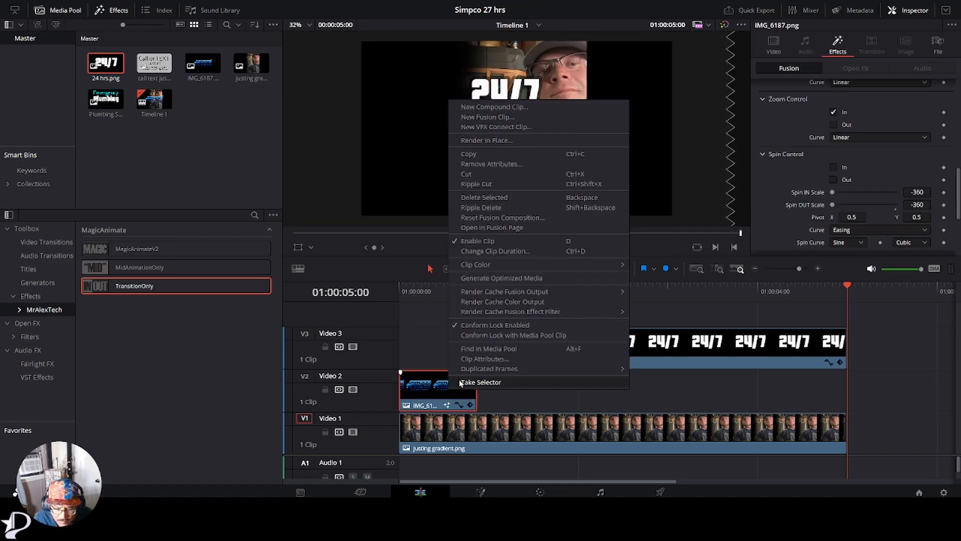
{"action": "mouse_move", "coordinate": [465, 376]}
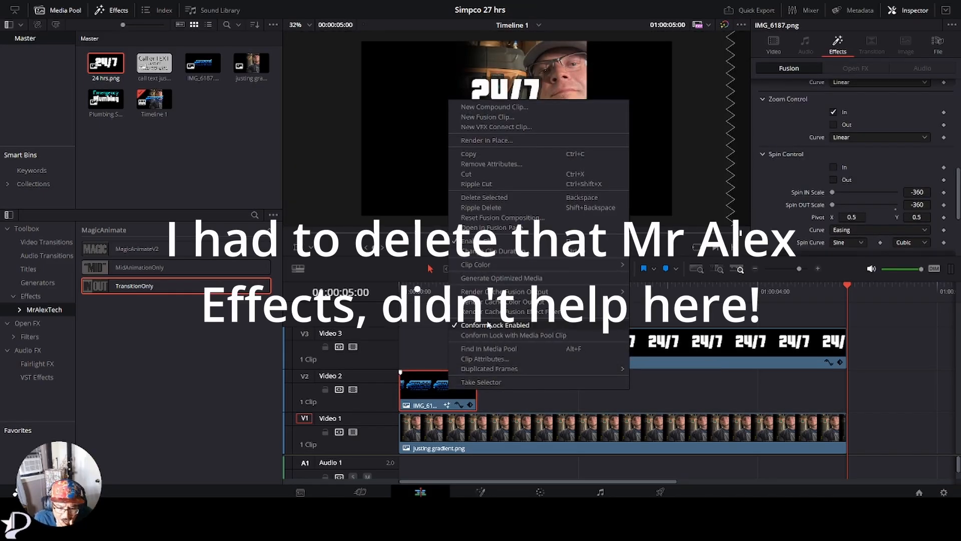
{"action": "left_click", "coordinate": [489, 198]}
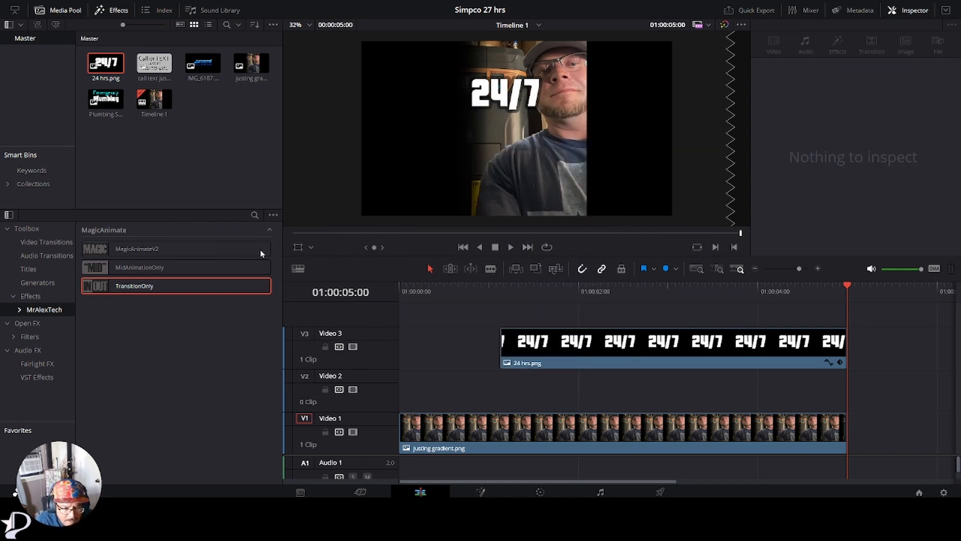
{"action": "left_click_drag", "start_coordinate": [203, 63], "coordinate": [408, 383]}
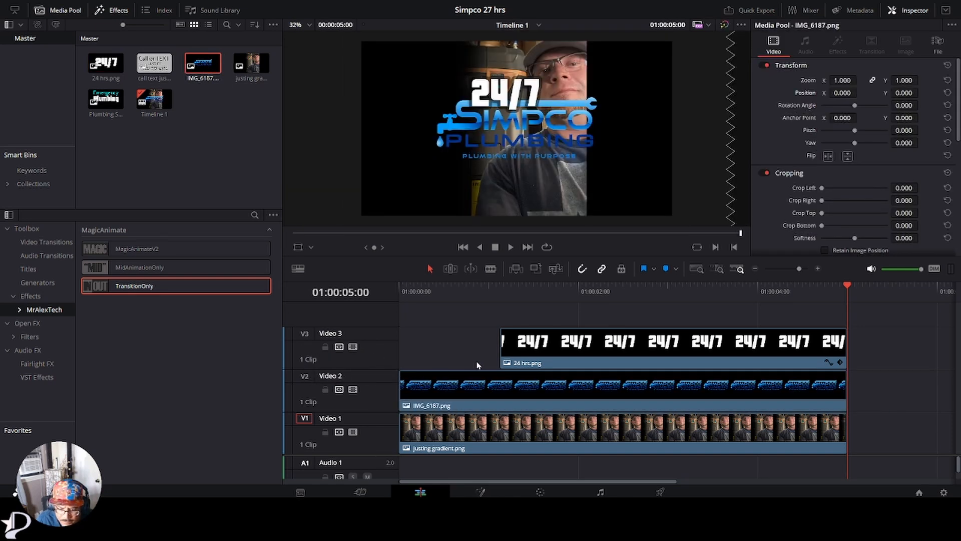
Add zoom and position keyframes to the new logo clip at 01:00:00:00
{"action": "left_click", "coordinate": [444, 399]}
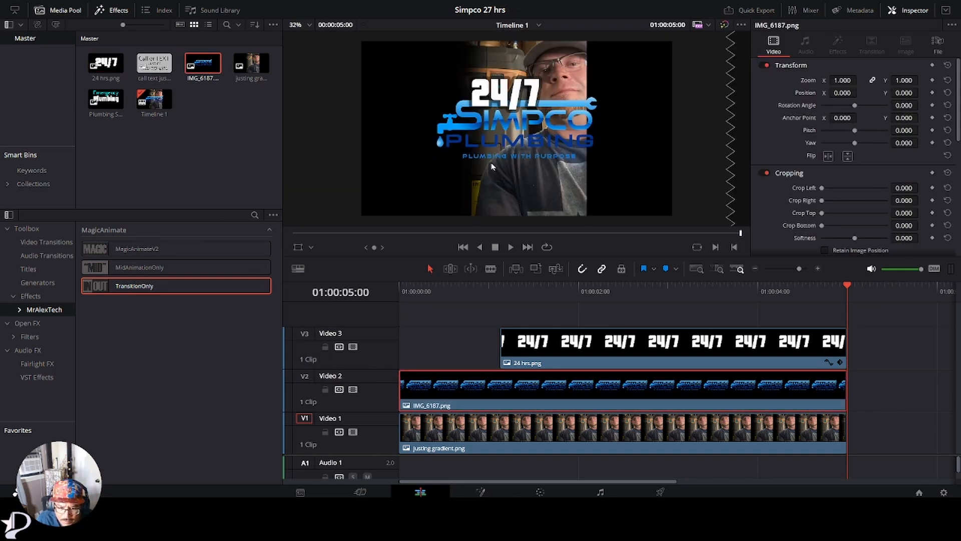
{"action": "left_click", "coordinate": [399, 292]}
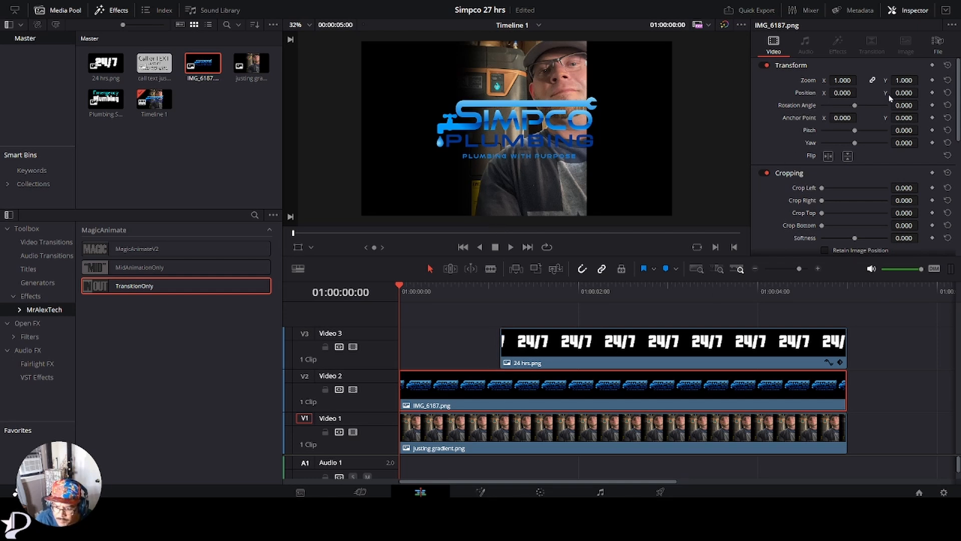
{"action": "left_click", "coordinate": [932, 81]}
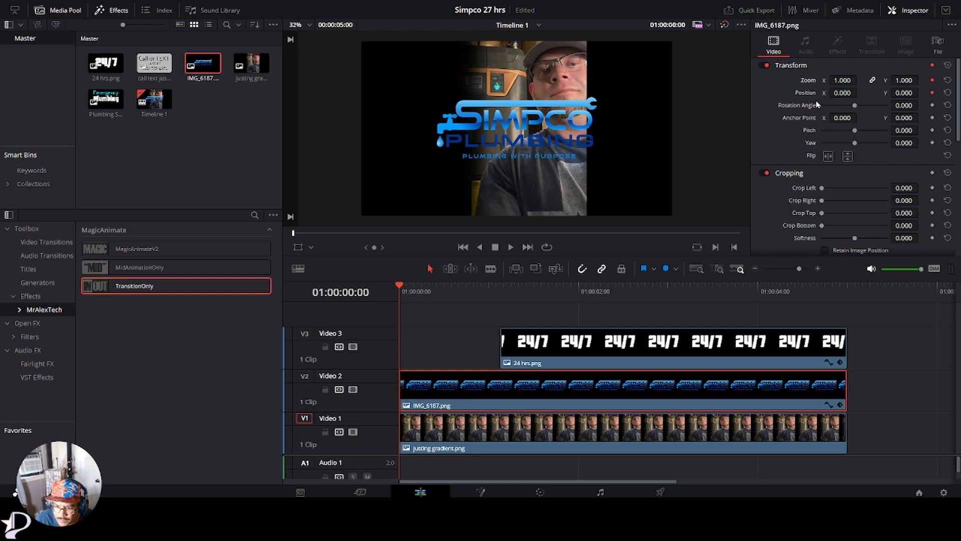
Set the logo's zoom to 0.500 and position to X -675, Y 356 at 01:00:00:17, and play the animation from the start
{"action": "left_click_drag", "start_coordinate": [403, 291], "coordinate": [476, 289]}
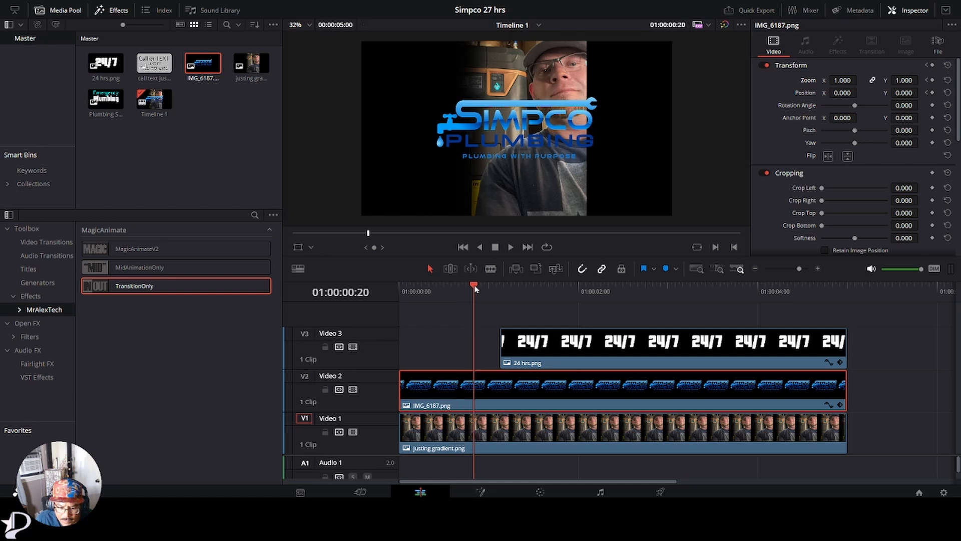
{"action": "left_click_drag", "start_coordinate": [476, 288], "coordinate": [465, 287]}
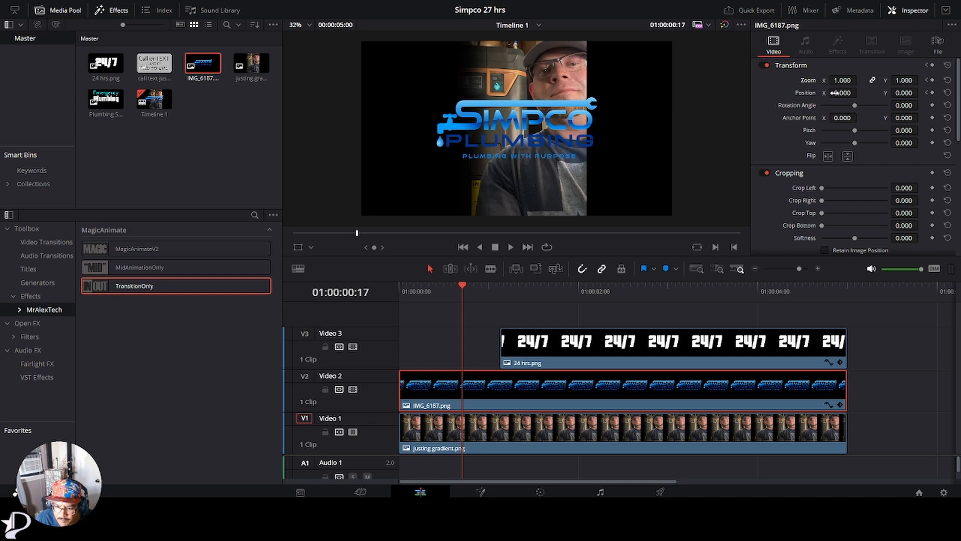
{"action": "left_click_drag", "start_coordinate": [846, 92], "coordinate": [931, 91]}
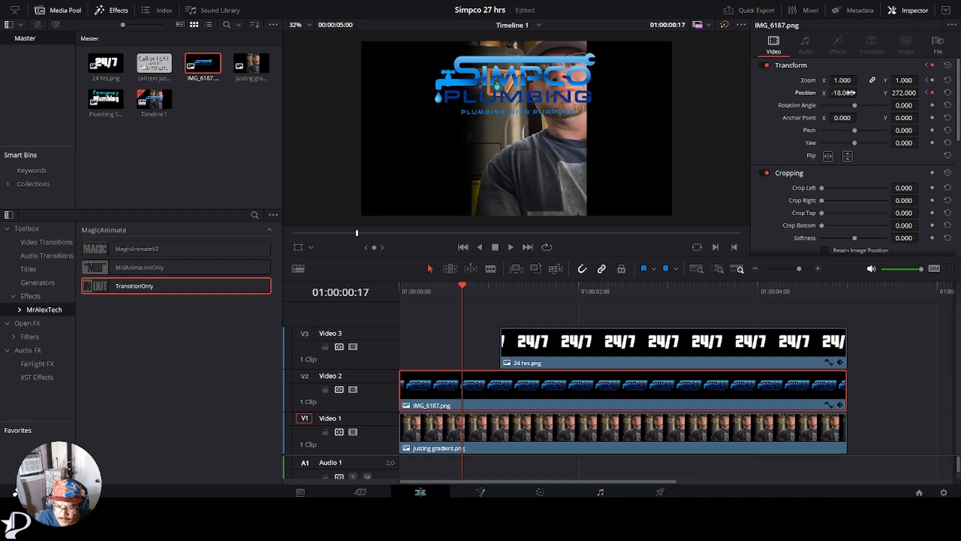
{"action": "mouse_move", "coordinate": [846, 80]}
{"action": "left_mouse_down"}
{"action": "mouse_move", "coordinate": [814, 80]}
{"action": "mouse_move", "coordinate": [859, 93]}
{"action": "left_mouse_up"}
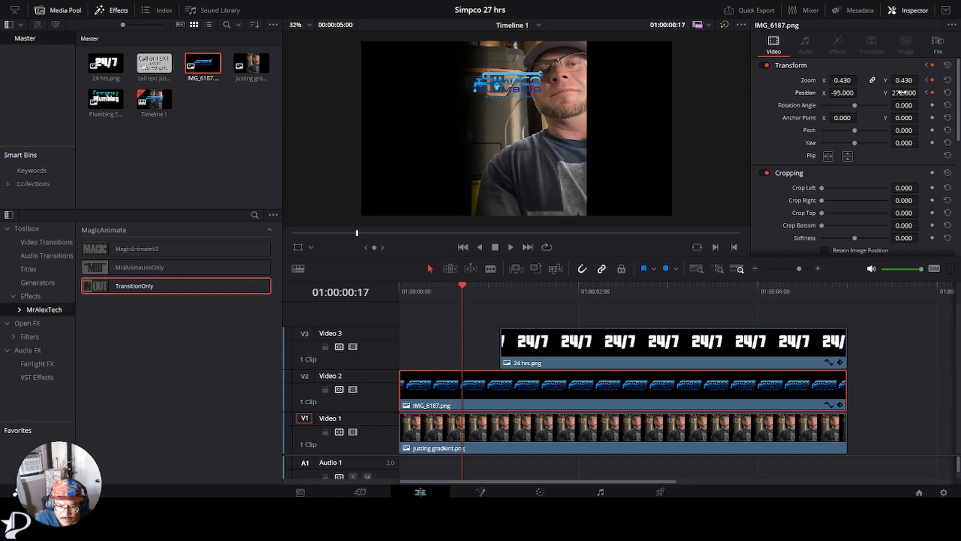
{"action": "left_click_drag", "start_coordinate": [901, 93], "coordinate": [921, 92]}
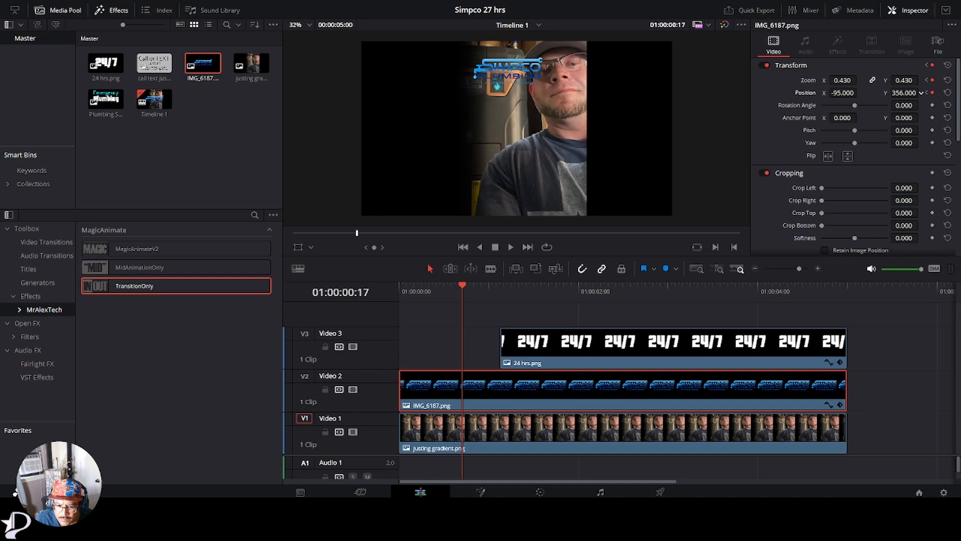
{"action": "left_click_drag", "start_coordinate": [843, 80], "coordinate": [860, 93]}
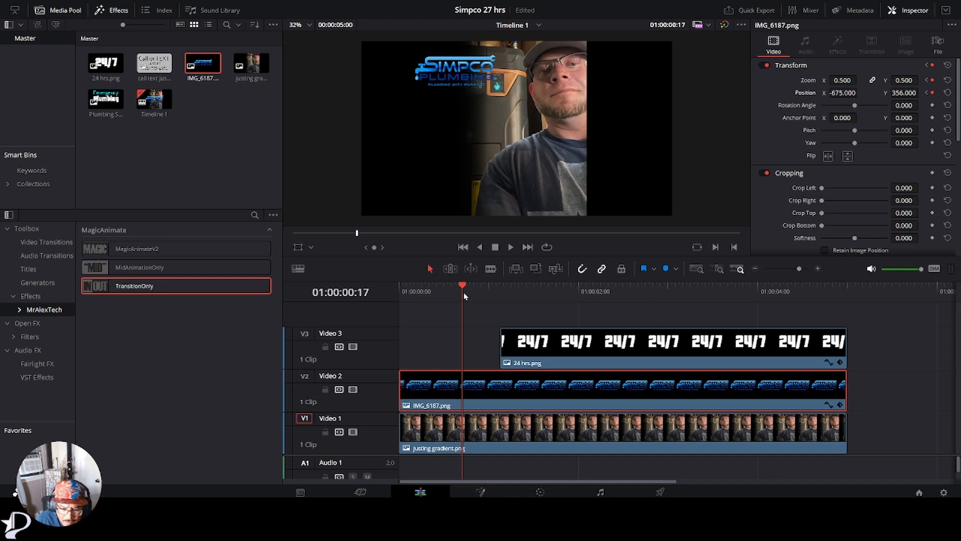
{"action": "left_click_drag", "start_coordinate": [464, 295], "coordinate": [391, 300]}
{"action": "left_click", "coordinate": [510, 247]}
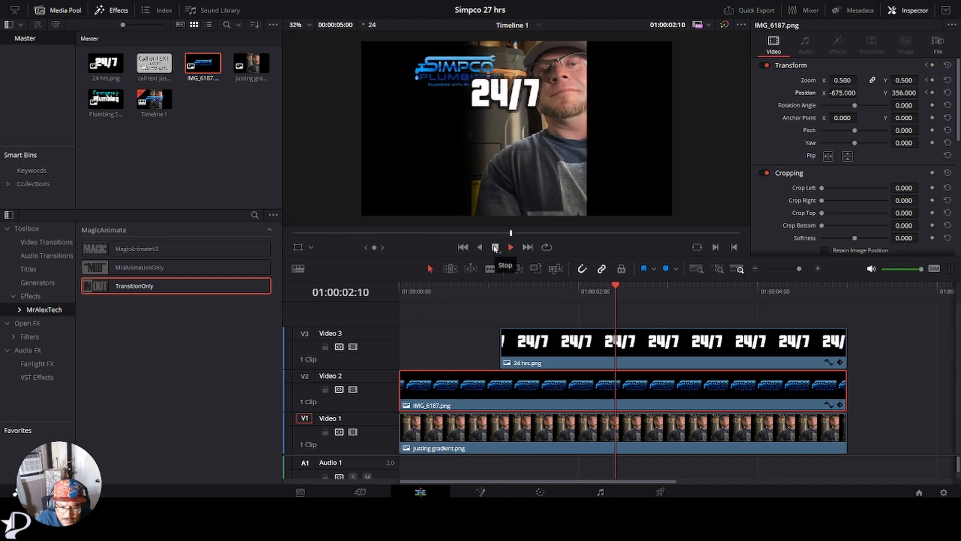
Apply the Ripples effect to the logo clip on Video 2 and play the timeline from the start
{"action": "left_click", "coordinate": [495, 247]}
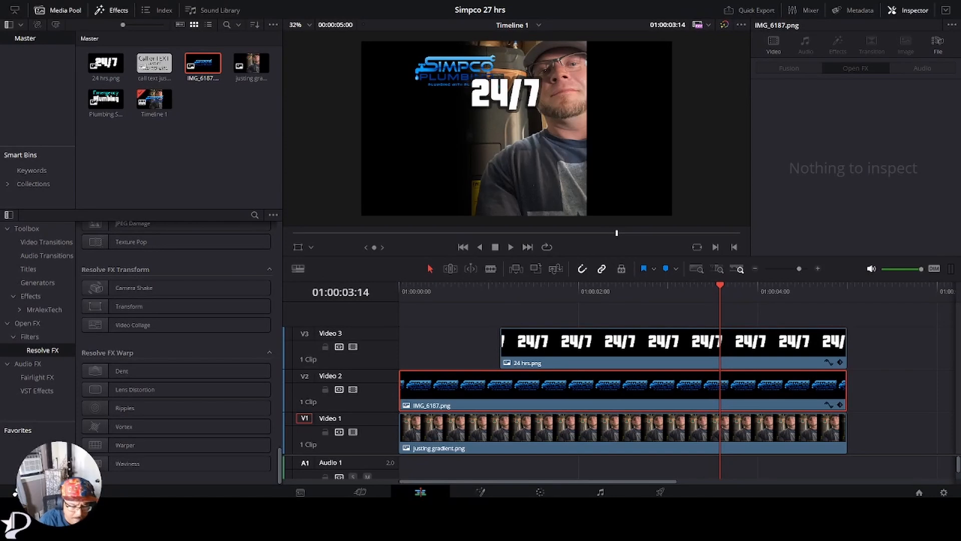
{"action": "left_click", "coordinate": [418, 316]}
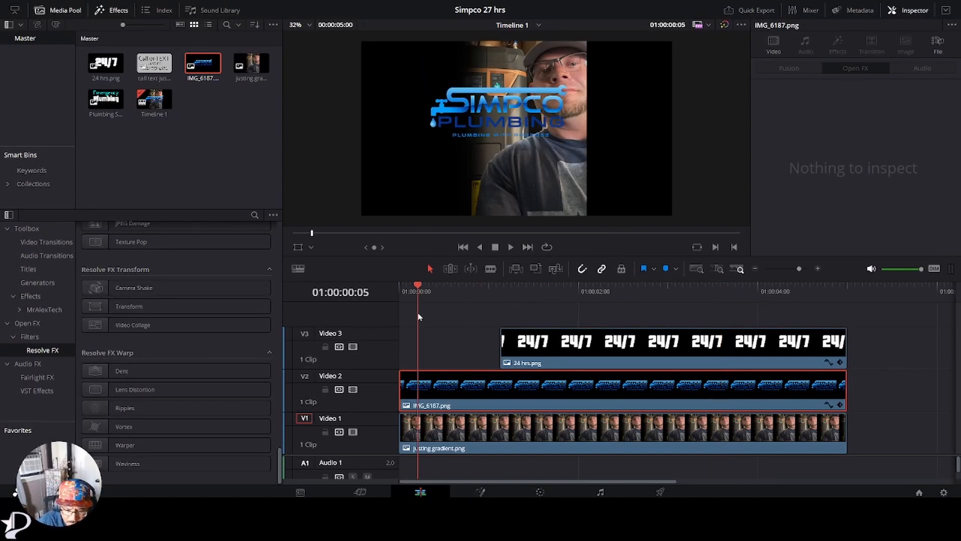
{"action": "left_click_drag", "start_coordinate": [418, 316], "coordinate": [397, 317]}
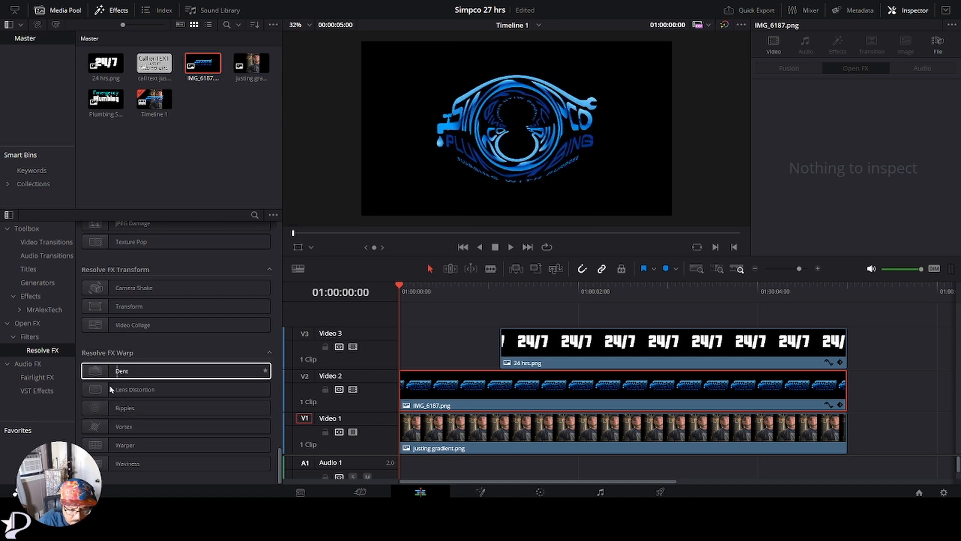
{"action": "left_click_drag", "start_coordinate": [113, 408], "coordinate": [414, 395]}
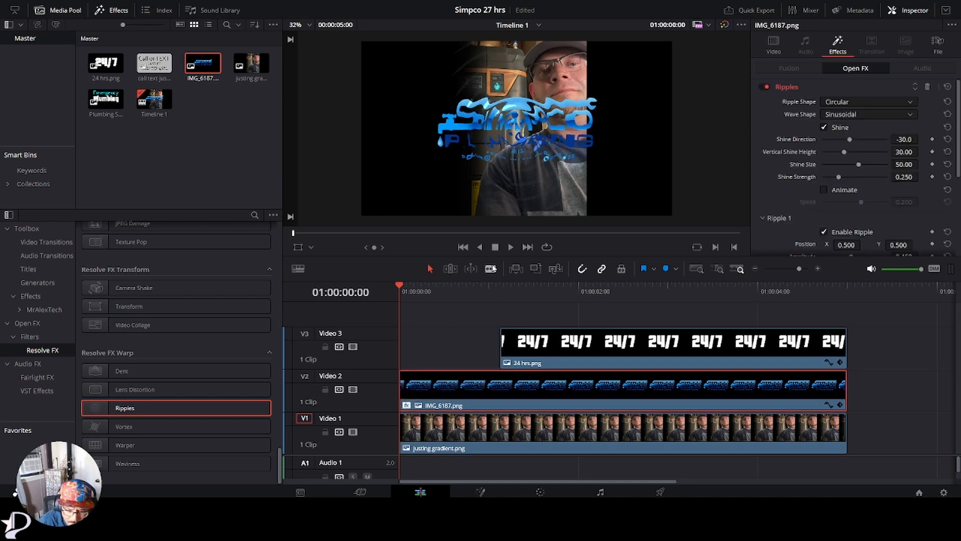
{"action": "left_click", "coordinate": [511, 246]}
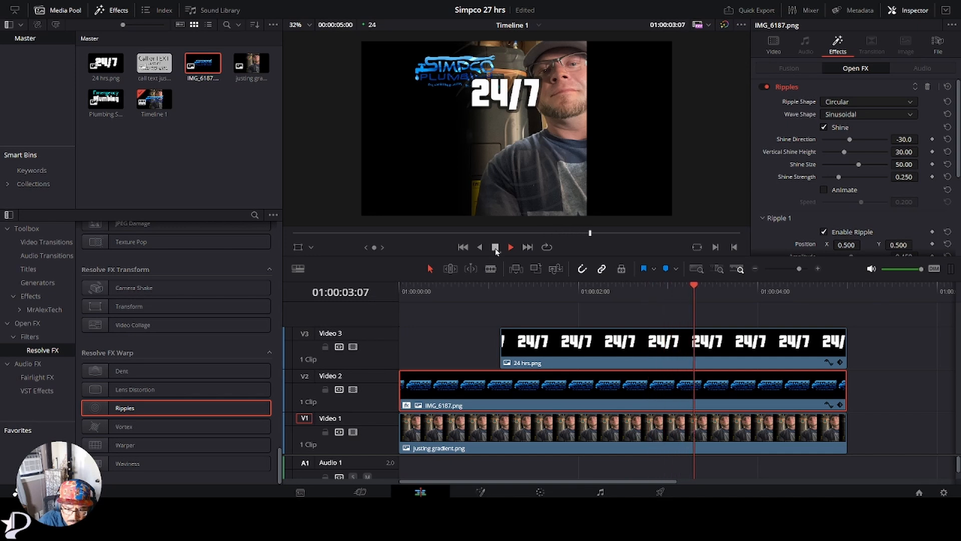
{"action": "left_click", "coordinate": [495, 247]}
Split the logo clip on Video 2 at 01:00:01:03, where the 24/7 clip begins
{"action": "left_click_drag", "start_coordinate": [401, 302], "coordinate": [498, 292]}
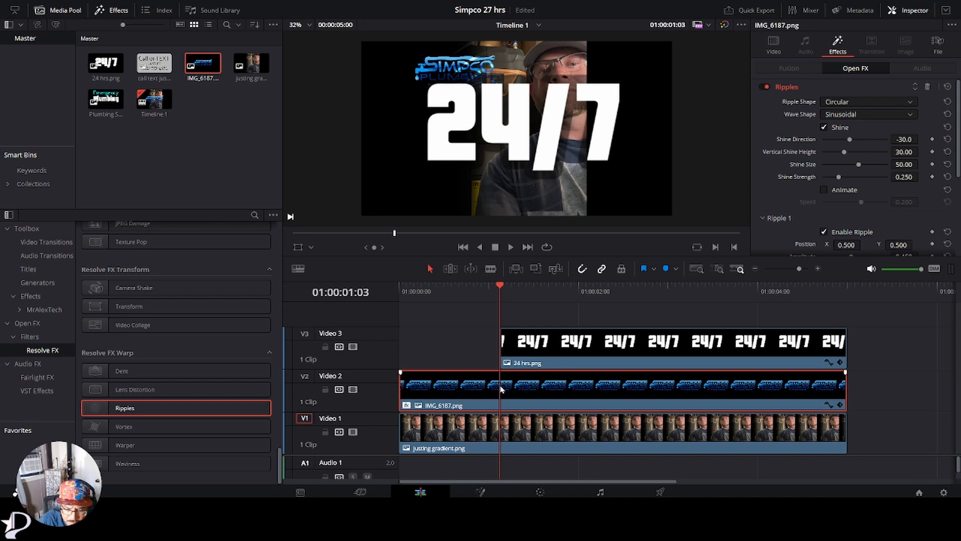
{"action": "left_click", "coordinate": [491, 270]}
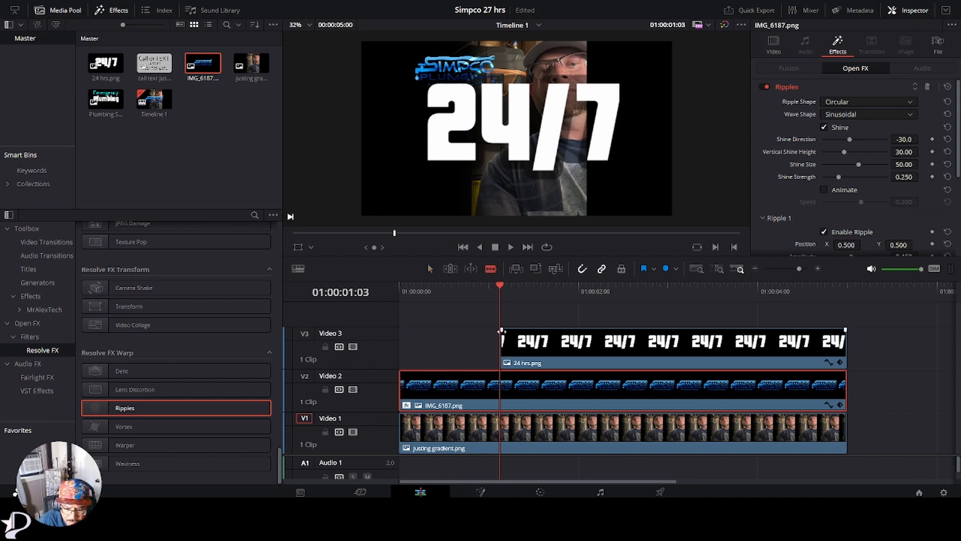
{"action": "left_click", "coordinate": [499, 386]}
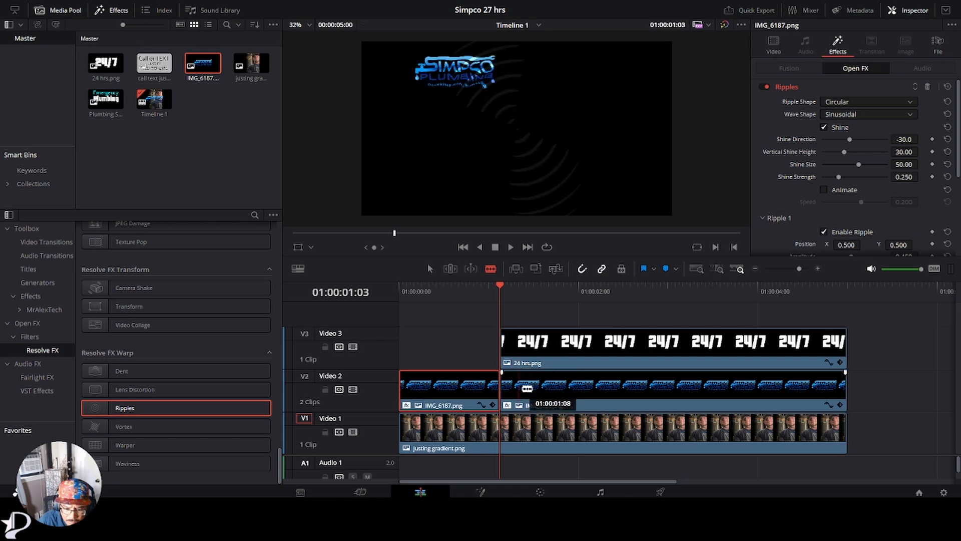
{"action": "left_click", "coordinate": [434, 270]}
Disable Ripples on the second part of the logo clip and play the timeline from the start
{"action": "left_click", "coordinate": [565, 401]}
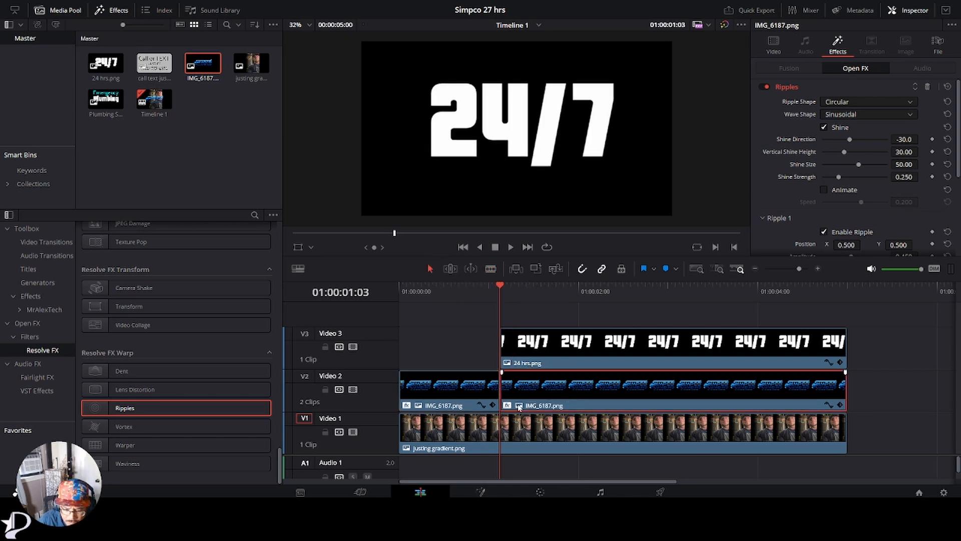
{"action": "left_click", "coordinate": [767, 88]}
{"action": "key", "text": "Home"}
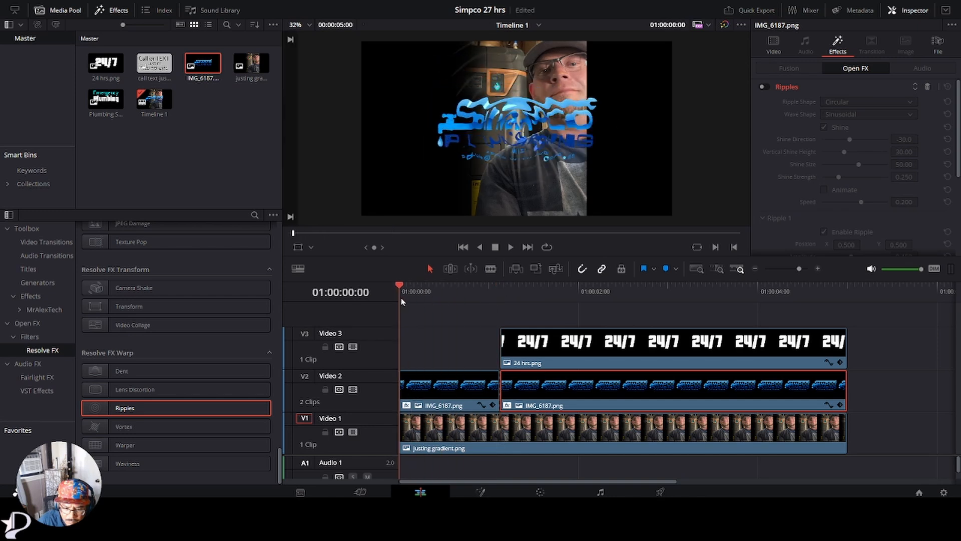
{"action": "left_click", "coordinate": [509, 247]}
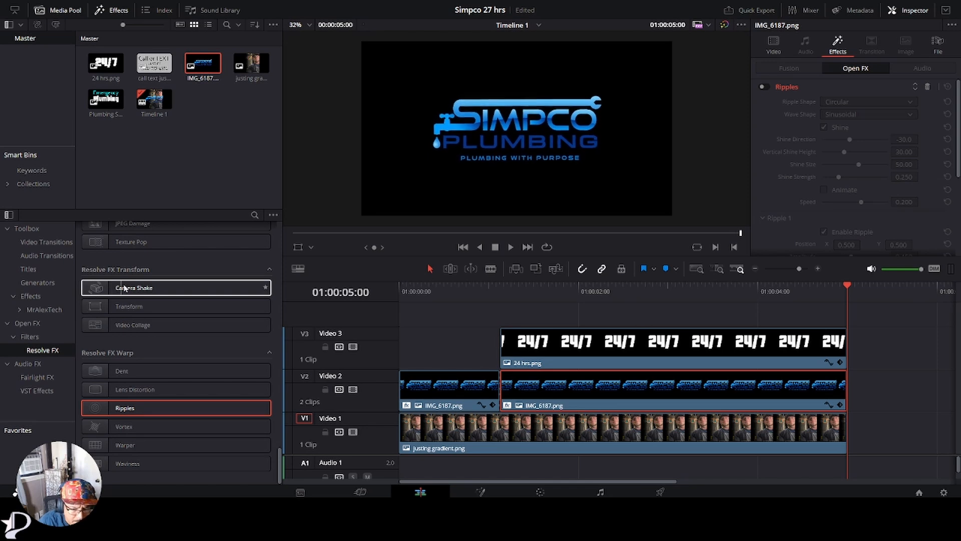
Apply the Camera Shake effect to the 24/7 clip on Video 3 and play the timeline from the start
{"action": "left_click", "coordinate": [525, 361]}
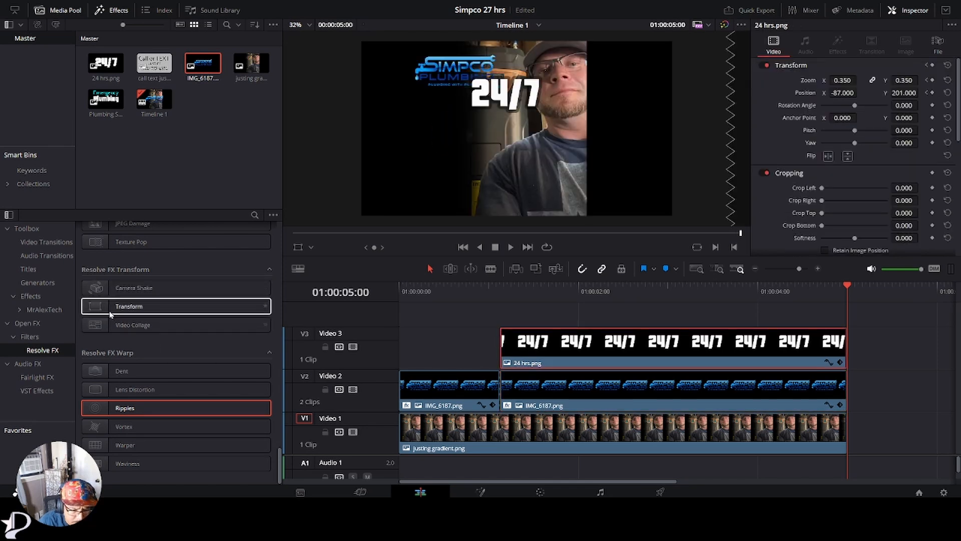
{"action": "left_click_drag", "start_coordinate": [170, 292], "coordinate": [531, 342]}
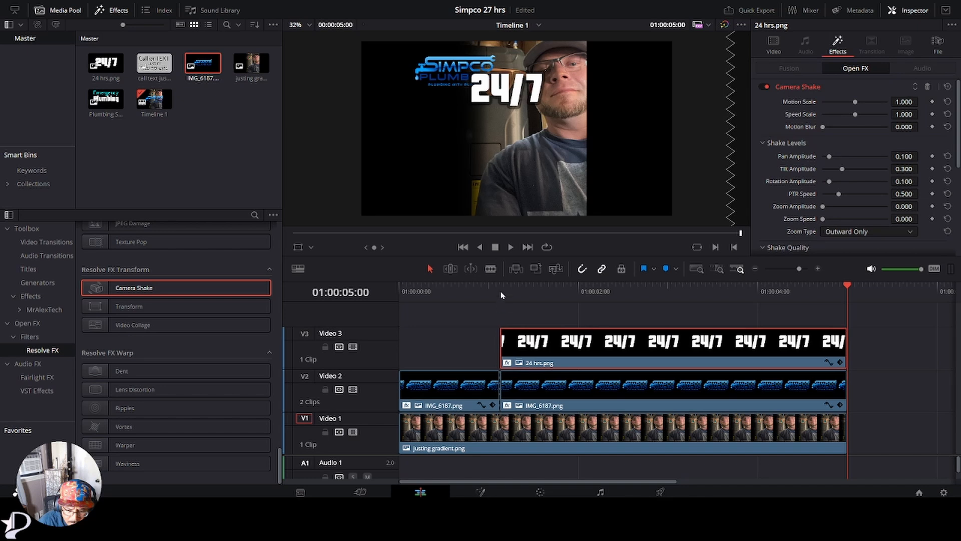
{"action": "key", "text": "Home"}
{"action": "left_click", "coordinate": [510, 247]}
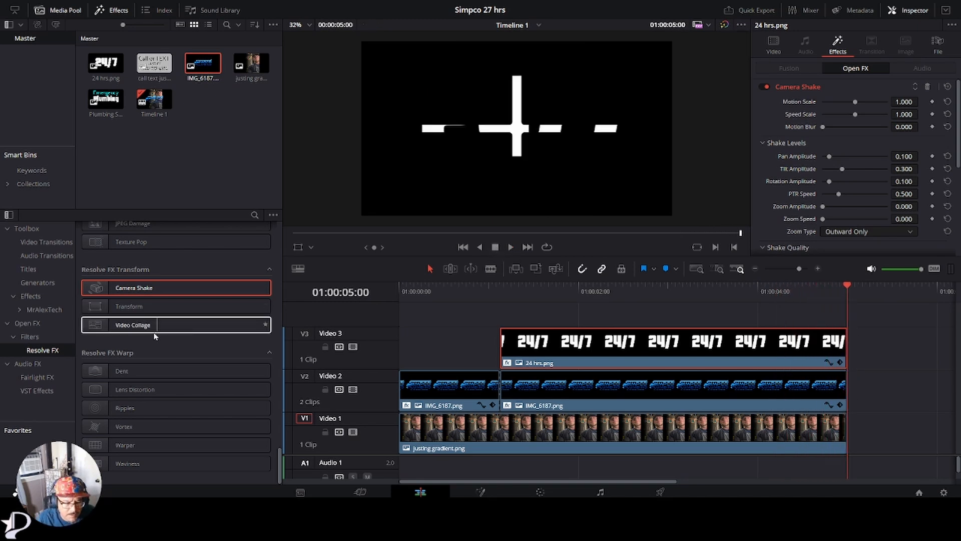
Look through the Resolve FX Stylize, Temporal, Texture and Warp effects and preview them on the 24/7 clip
{"action": "scroll", "coordinate": [150, 338], "scroll_direction": "up", "scroll_amount": 4}
{"action": "scroll", "coordinate": [130, 338], "scroll_direction": "up", "scroll_amount": 8}
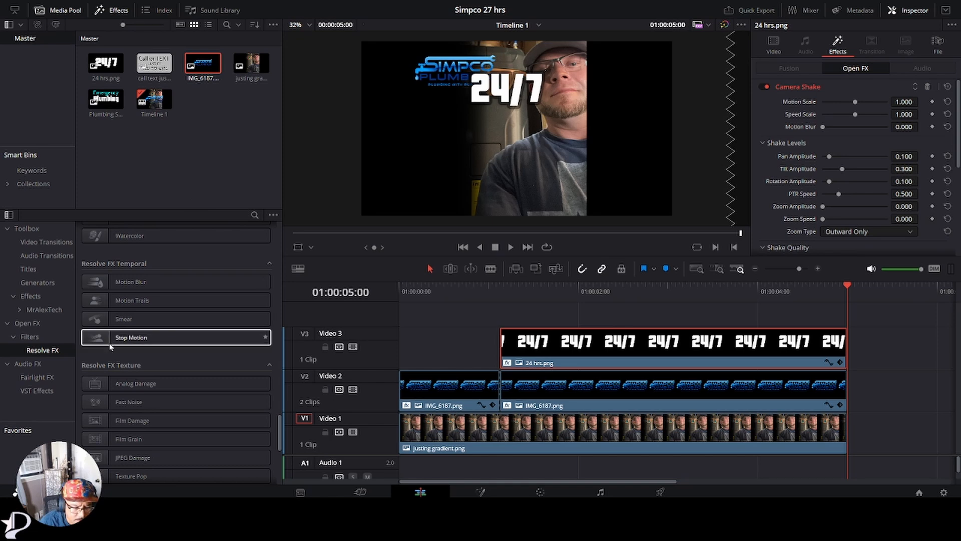
{"action": "scroll", "coordinate": [111, 350], "scroll_direction": "up", "scroll_amount": 5}
{"action": "scroll", "coordinate": [111, 349], "scroll_direction": "up", "scroll_amount": 2}
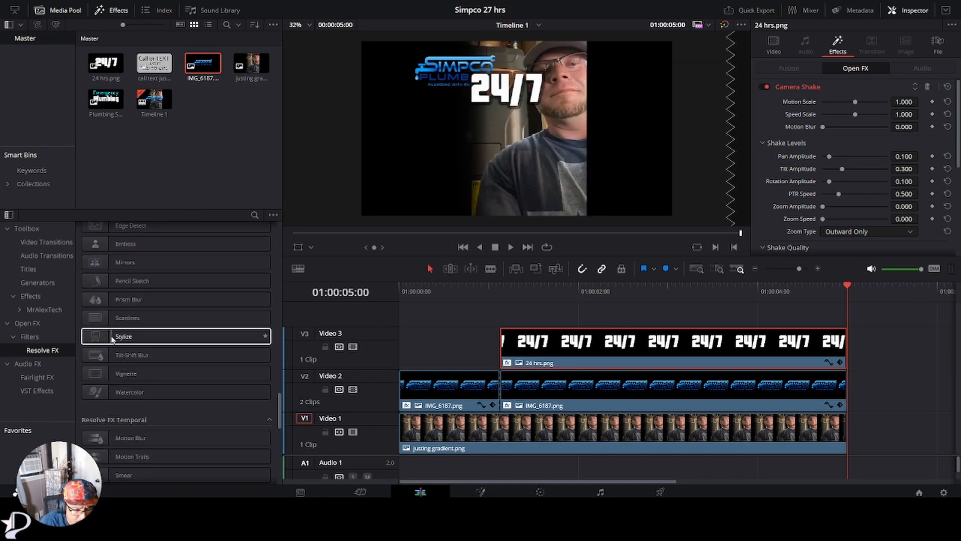
{"action": "scroll", "coordinate": [112, 340], "scroll_direction": "down", "scroll_amount": 4}
{"action": "scroll", "coordinate": [112, 340], "scroll_direction": "up", "scroll_amount": 4}
{"action": "scroll", "coordinate": [141, 330], "scroll_direction": "up", "scroll_amount": 5}
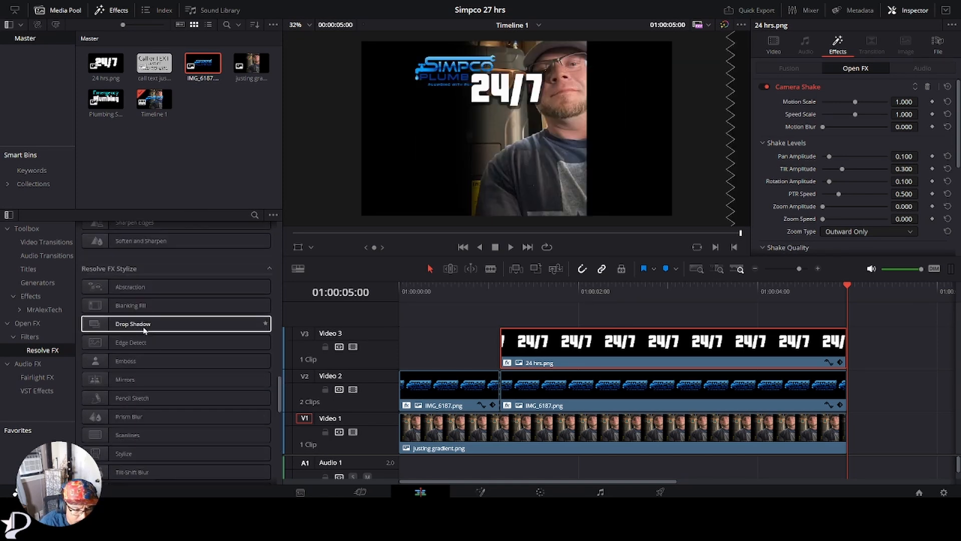
{"action": "scroll", "coordinate": [144, 329], "scroll_direction": "up", "scroll_amount": 3}
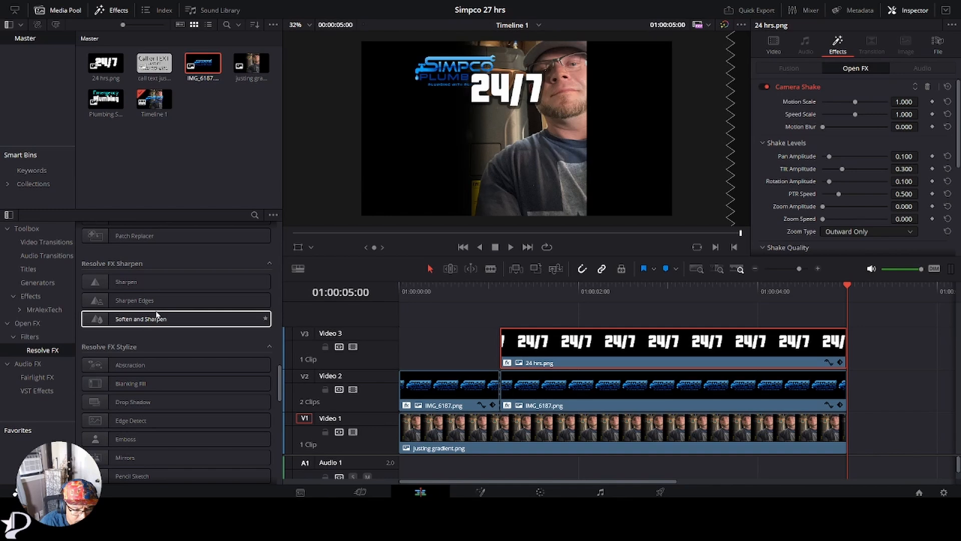
{"action": "scroll", "coordinate": [145, 328], "scroll_direction": "down", "scroll_amount": 6}
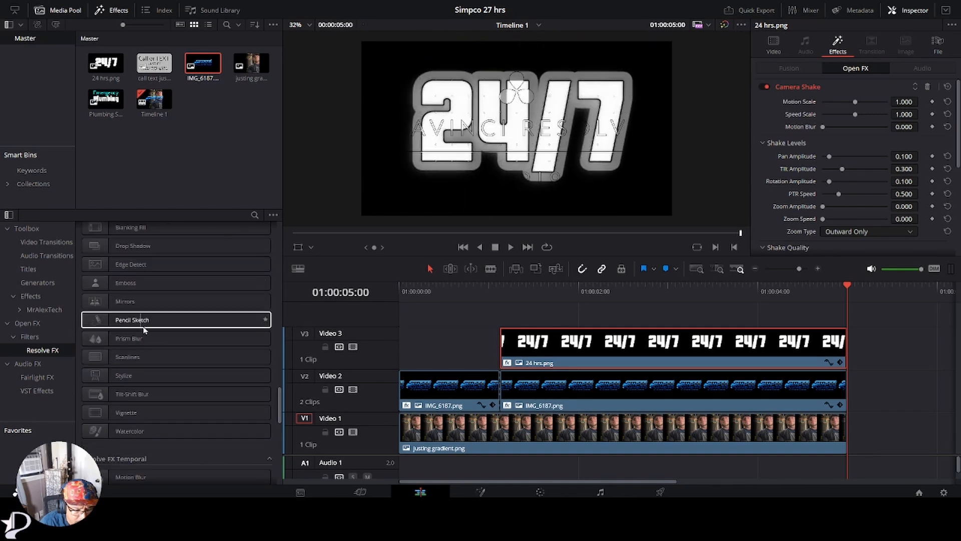
{"action": "scroll", "coordinate": [145, 329], "scroll_direction": "down", "scroll_amount": 13}
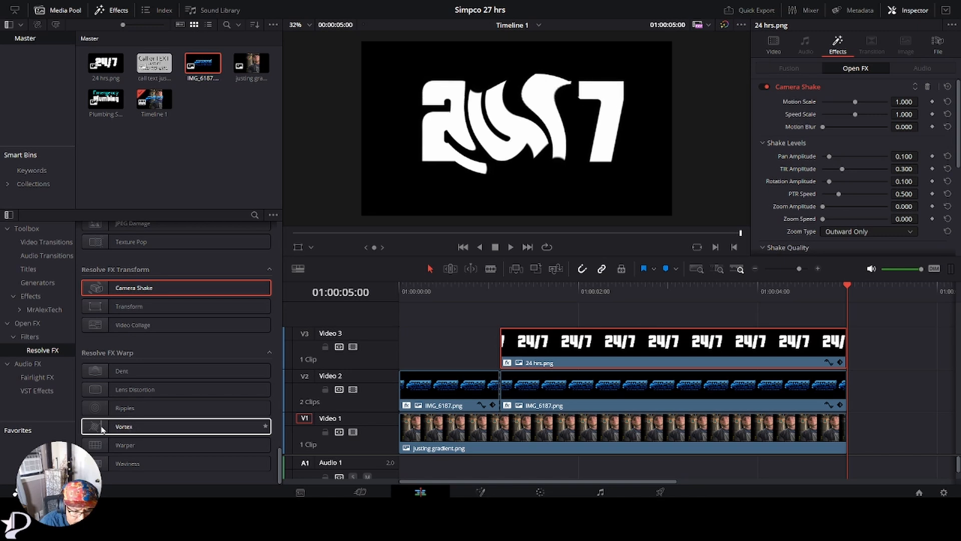
Apply the Vortex effect to the photo clip on Video 1 and play the timeline from the start
{"action": "left_click_drag", "start_coordinate": [102, 428], "coordinate": [449, 427]}
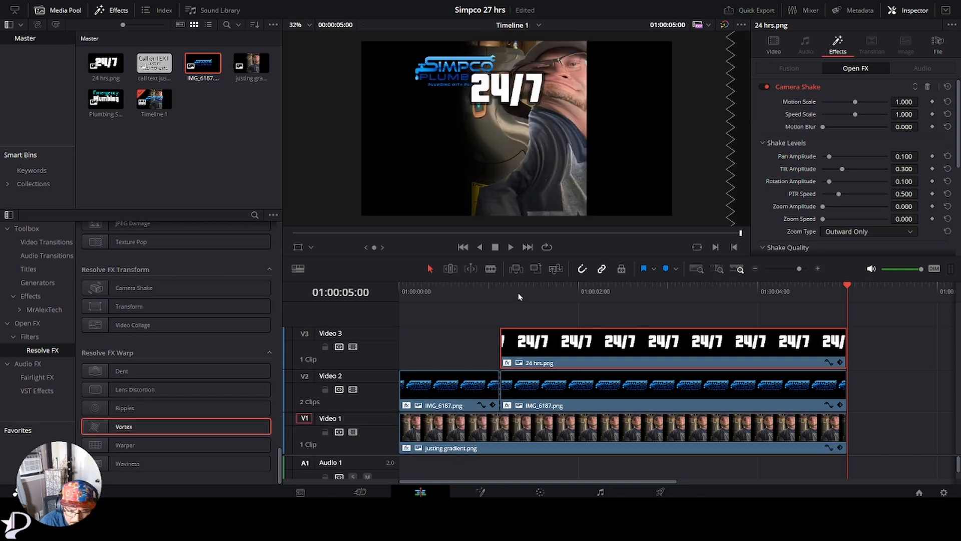
{"action": "key", "text": "Home"}
{"action": "left_click", "coordinate": [509, 247]}
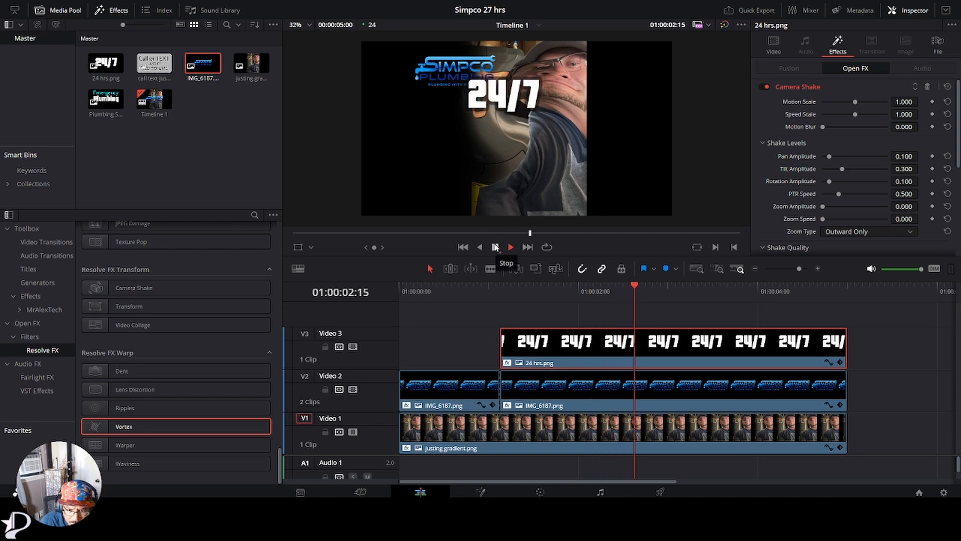
{"action": "left_click", "coordinate": [495, 247]}
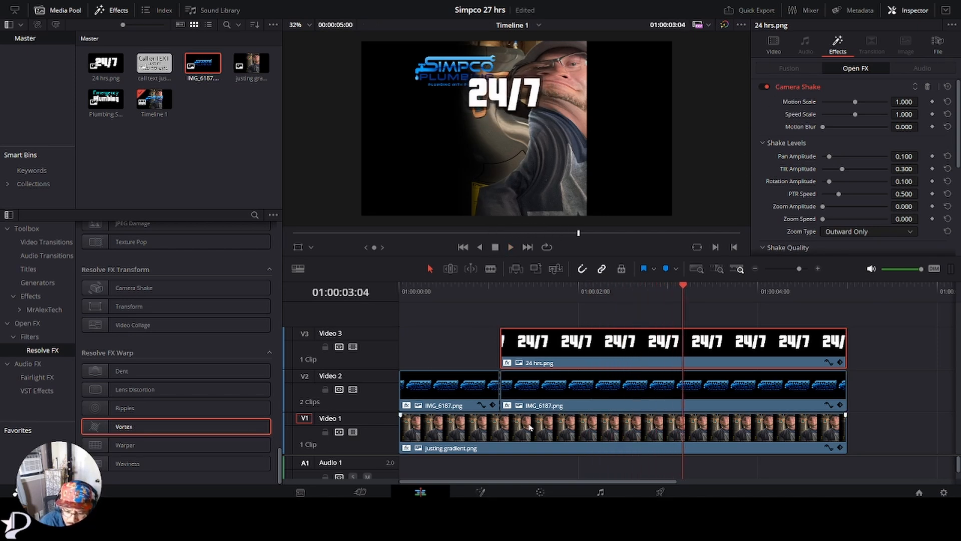
Disable Vortex on the photo clip, apply the Waviness effect instead, and preview it from the start
{"action": "left_click", "coordinate": [544, 418]}
{"action": "left_click", "coordinate": [764, 87]}
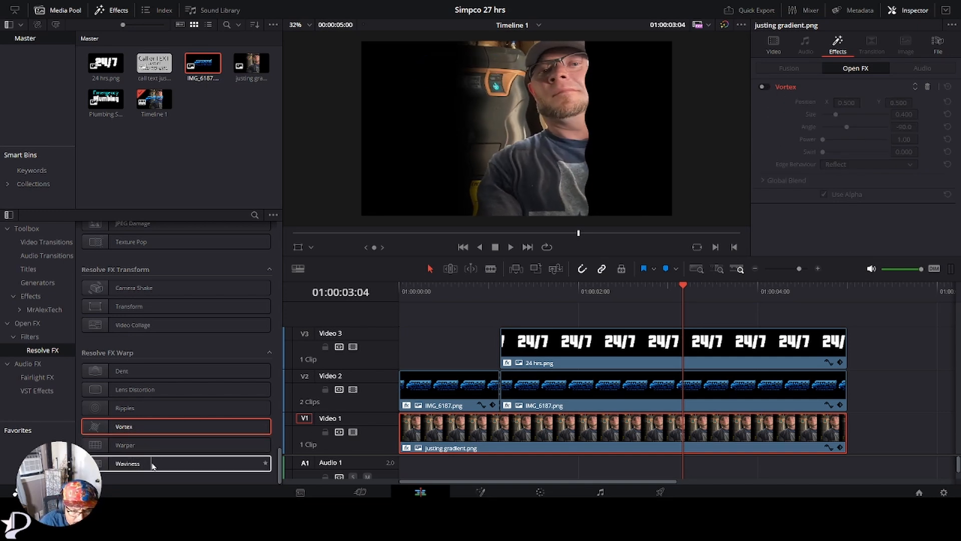
{"action": "left_click_drag", "start_coordinate": [141, 464], "coordinate": [435, 429]}
{"action": "left_click", "coordinate": [472, 291]}
{"action": "left_click", "coordinate": [401, 291]}
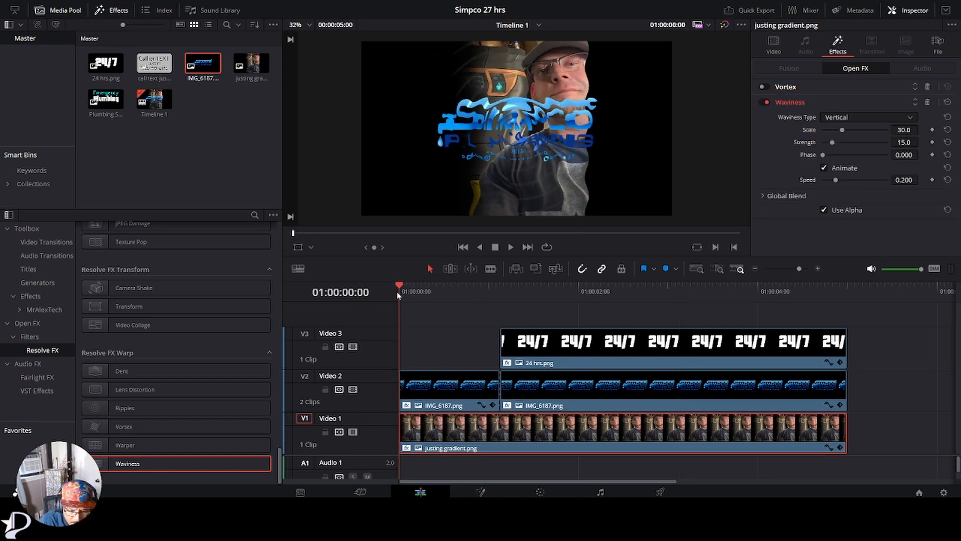
{"action": "left_click", "coordinate": [510, 247]}
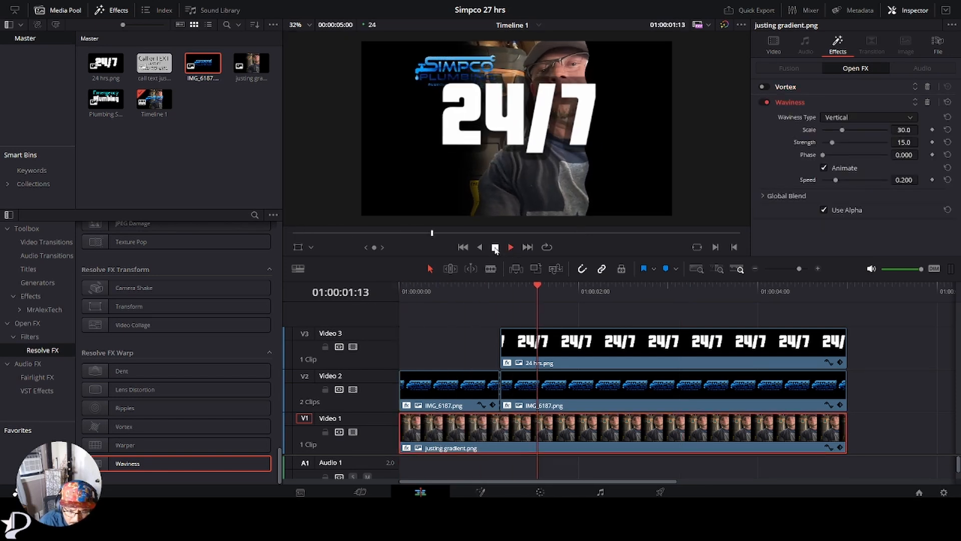
{"action": "left_click", "coordinate": [495, 248]}
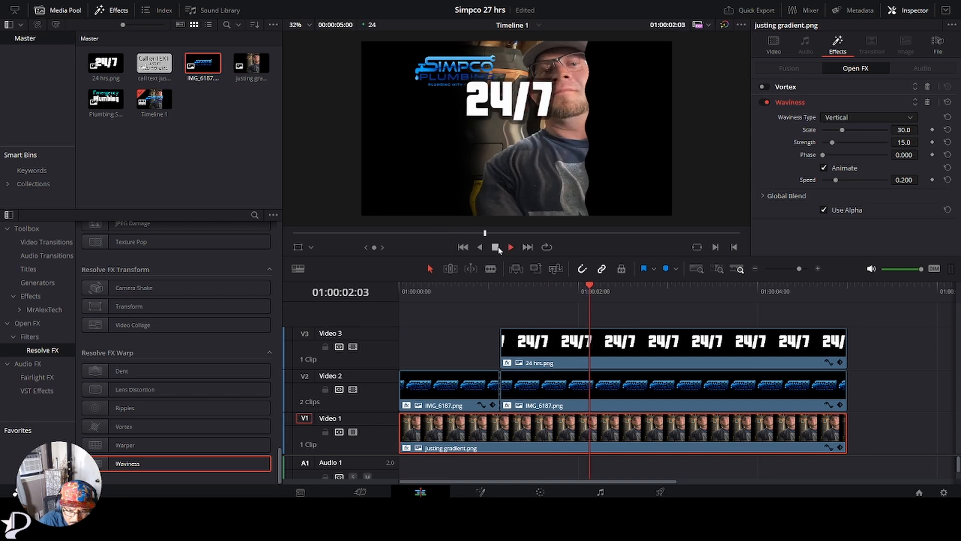
{"action": "left_click", "coordinate": [498, 249]}
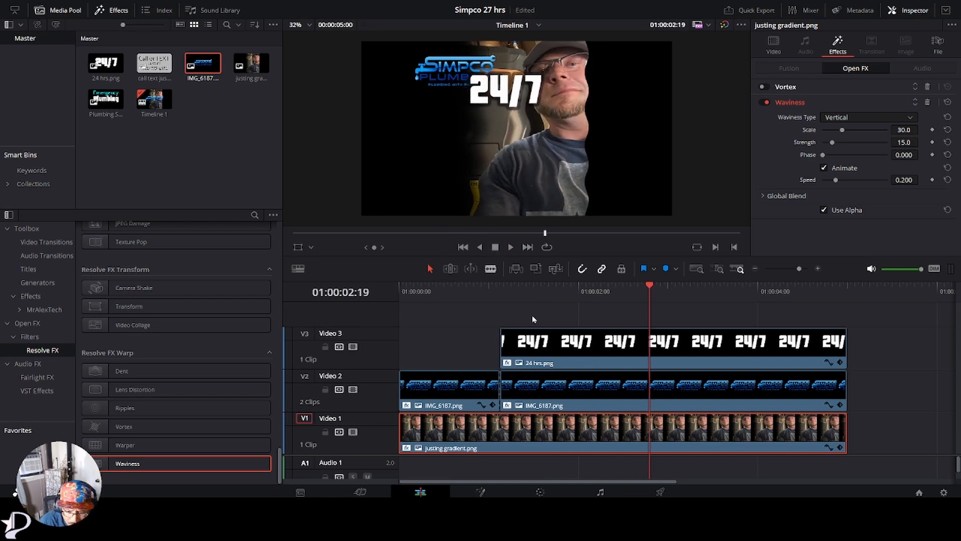
Split the photo clip on Video 1 near its middle, enable Vortex on the second part, and preview it from the start
{"action": "left_click", "coordinate": [490, 269]}
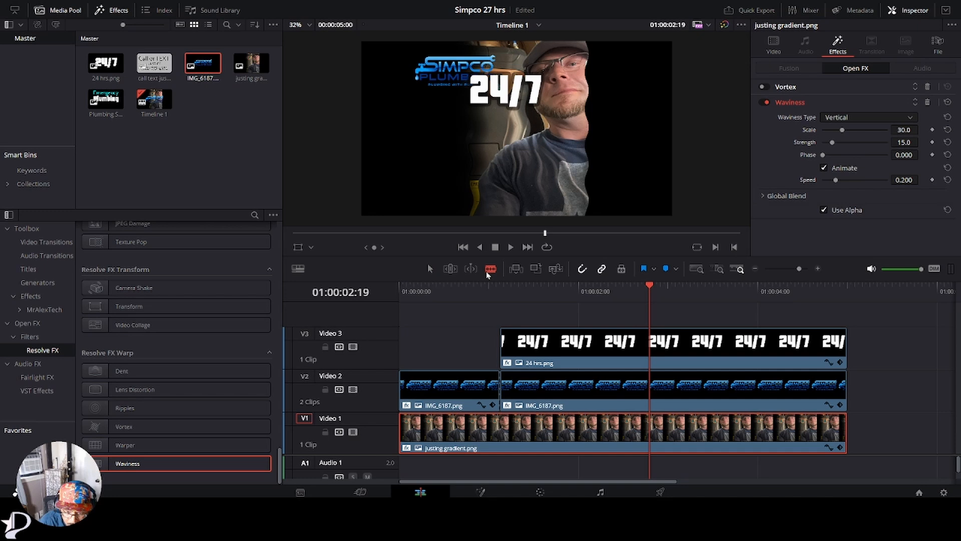
{"action": "left_click", "coordinate": [623, 433]}
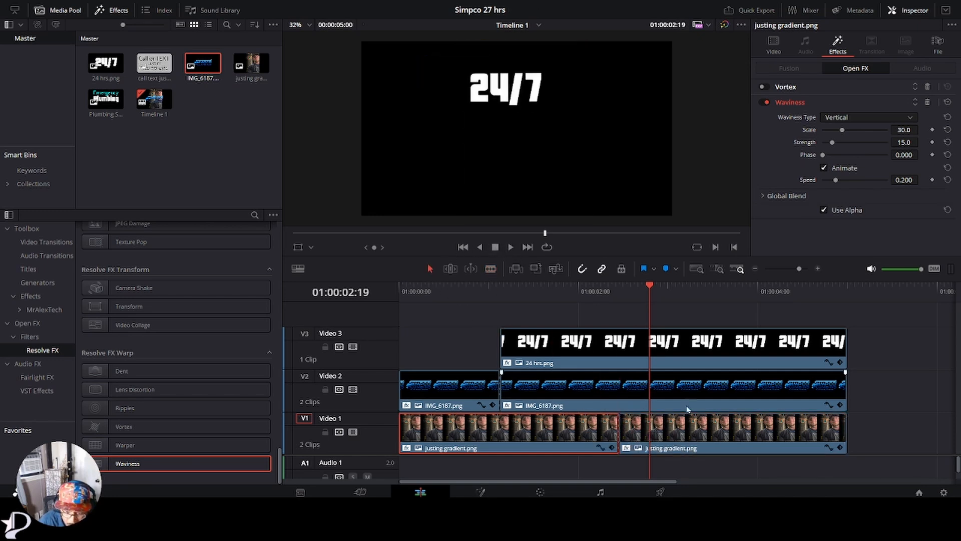
{"action": "left_click", "coordinate": [714, 436]}
{"action": "left_click", "coordinate": [763, 87]}
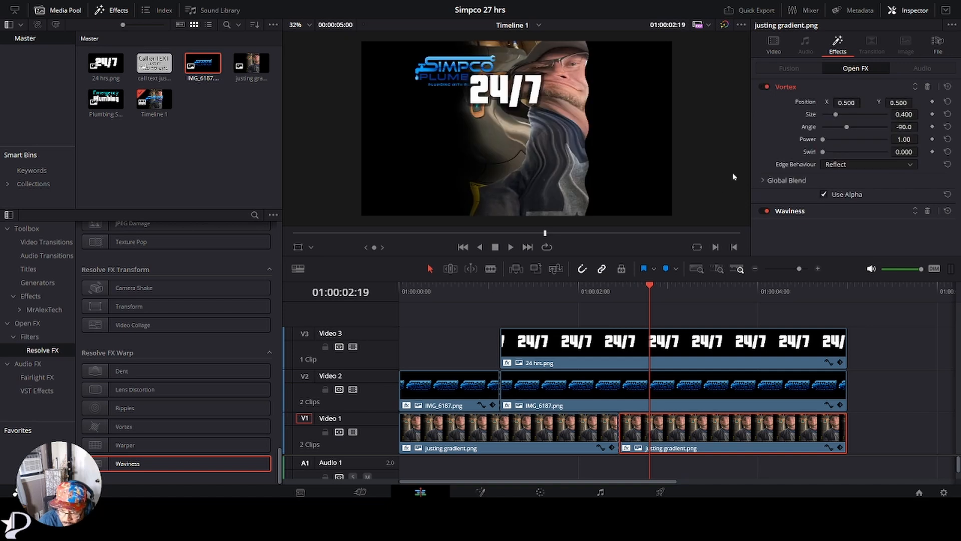
{"action": "left_click_drag", "start_coordinate": [650, 288], "coordinate": [401, 288]}
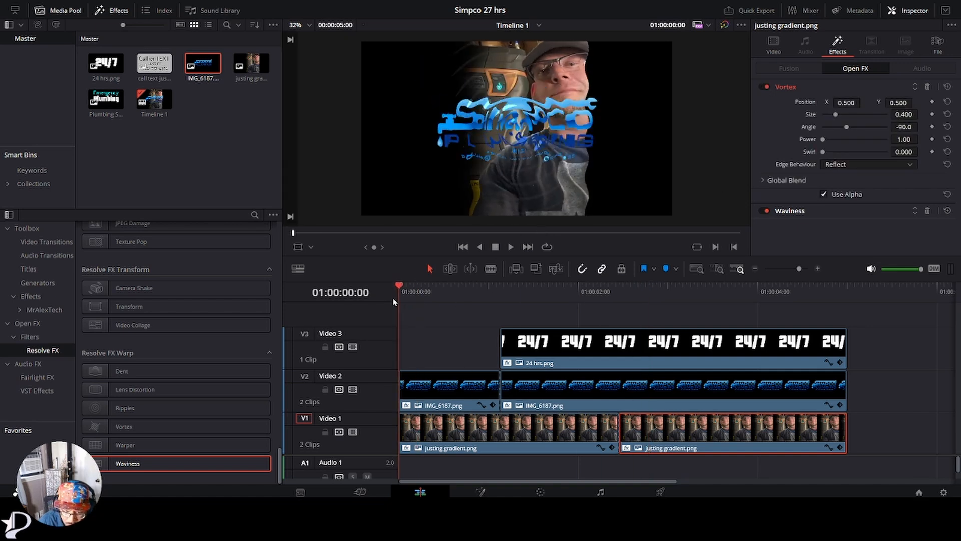
{"action": "left_click", "coordinate": [510, 247]}
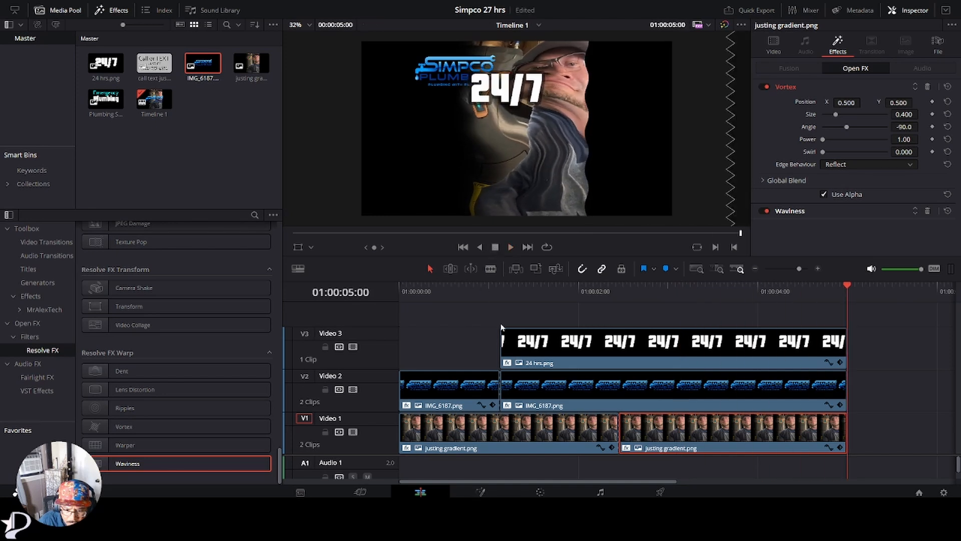
Move the playhead to 01:00:00:23 and disable Waviness on the second part of the photo clip
{"action": "left_click_drag", "start_coordinate": [521, 281], "coordinate": [494, 288]}
{"action": "left_click", "coordinate": [485, 299]}
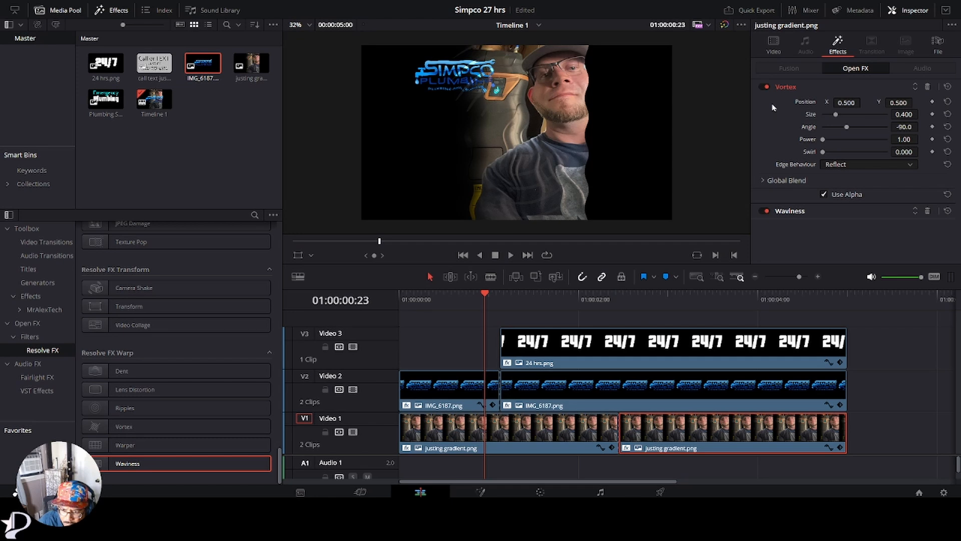
{"action": "left_click", "coordinate": [770, 90]}
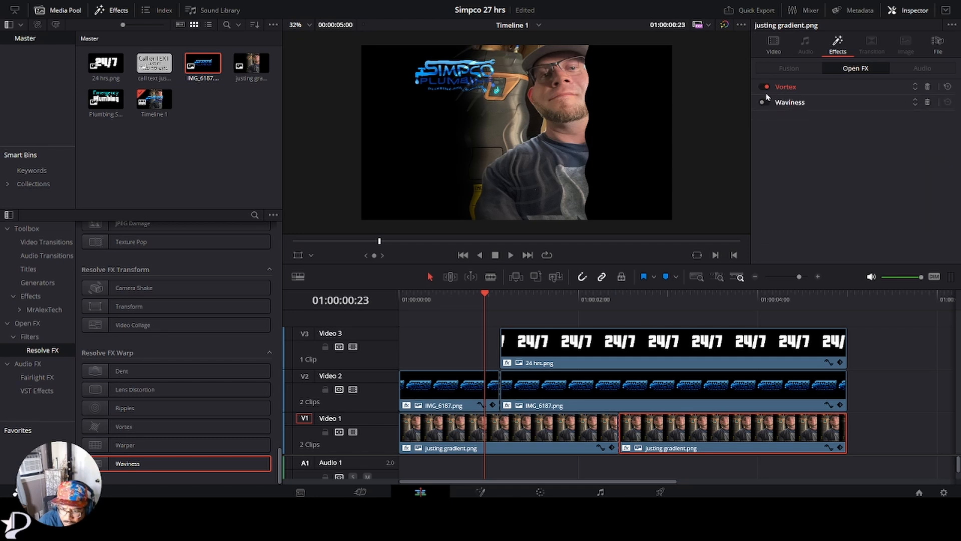
Enable Vortex on the first part of the photo clip on Video 1 and preview the timeline from the start
{"action": "left_click", "coordinate": [479, 435]}
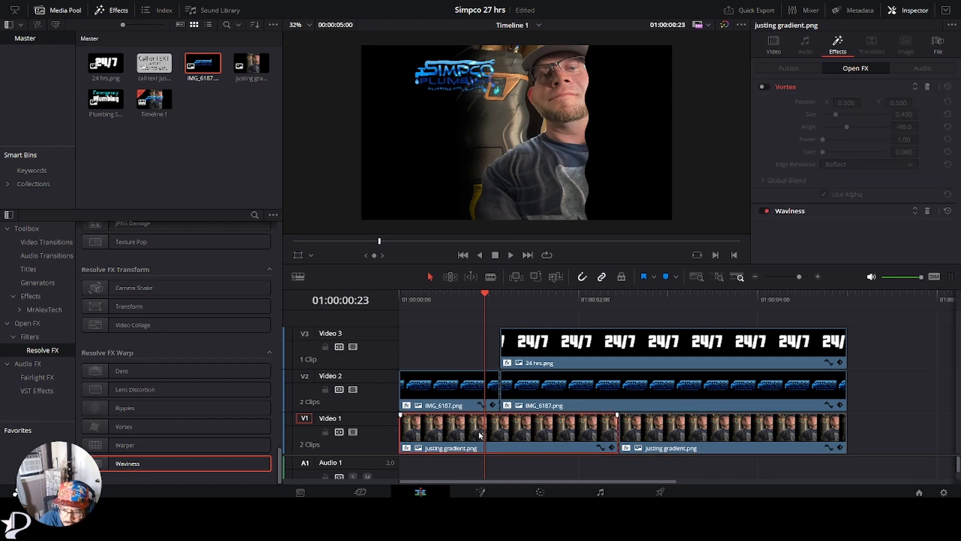
{"action": "left_click", "coordinate": [761, 87]}
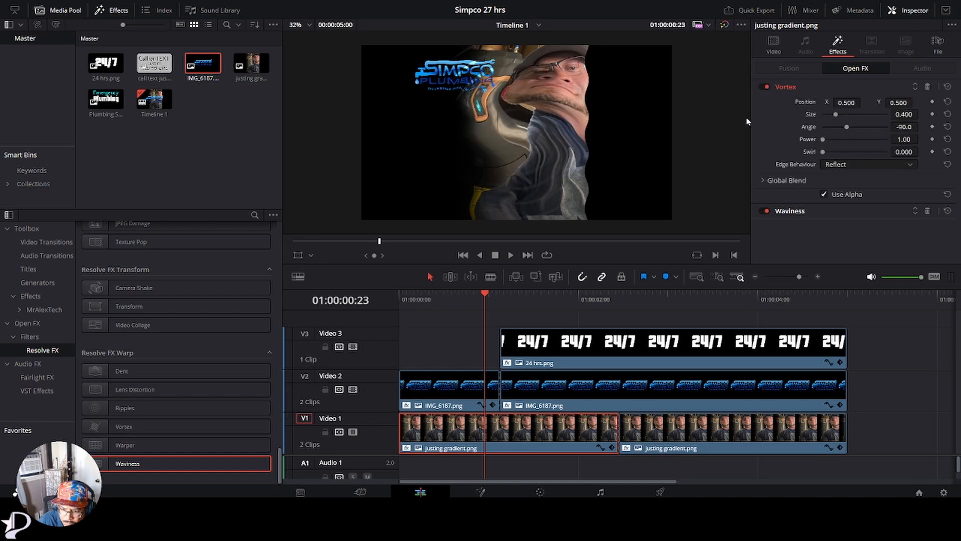
{"action": "key", "text": "Home"}
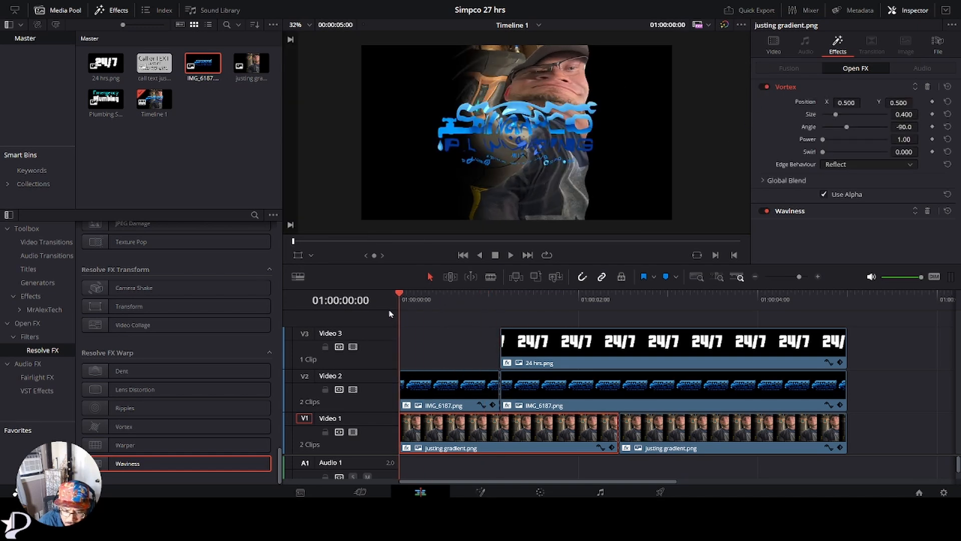
{"action": "left_click", "coordinate": [510, 255]}
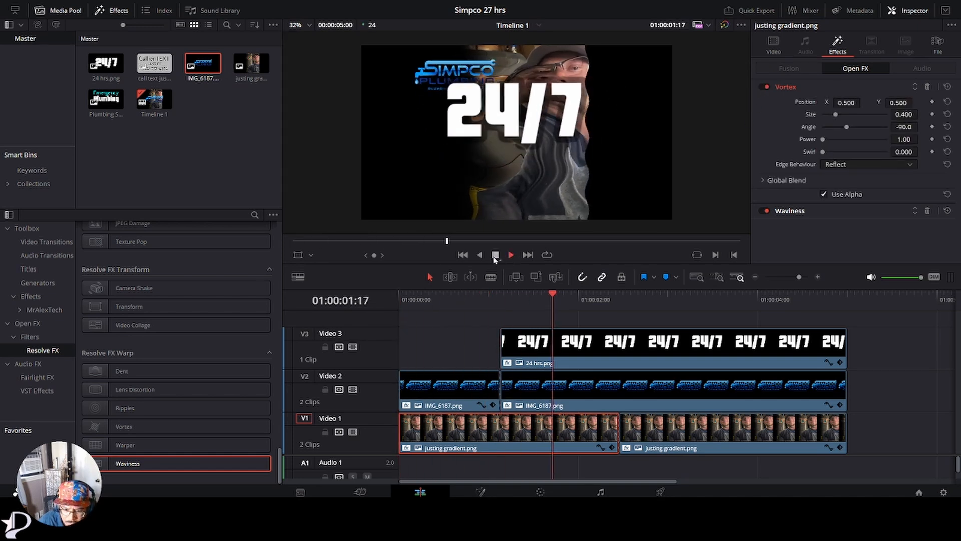
{"action": "left_click", "coordinate": [492, 257]}
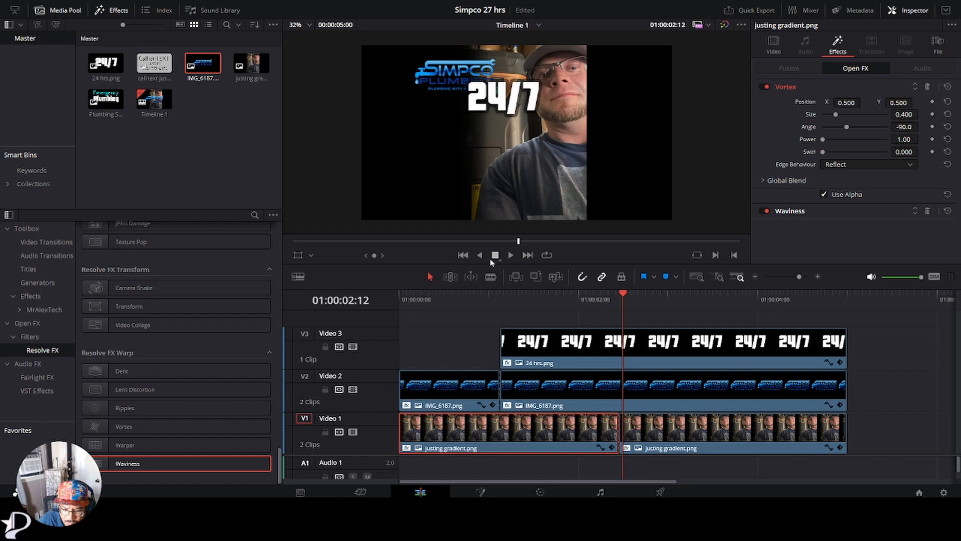
Split the first photo clip on Video 1 where the 24/7 clip begins, disable Vortex on the new middle part, and preview it from the start
{"action": "left_click", "coordinate": [490, 276]}
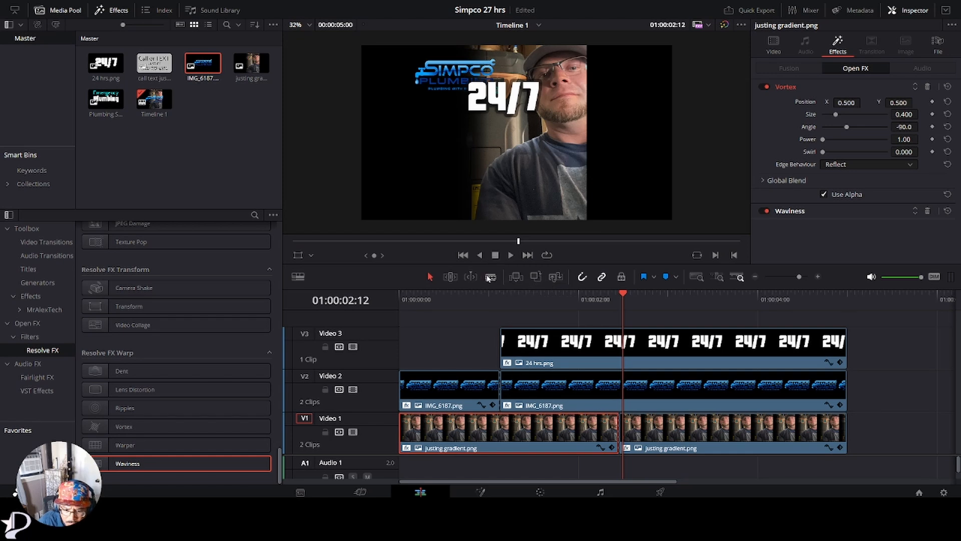
{"action": "left_click", "coordinate": [501, 423]}
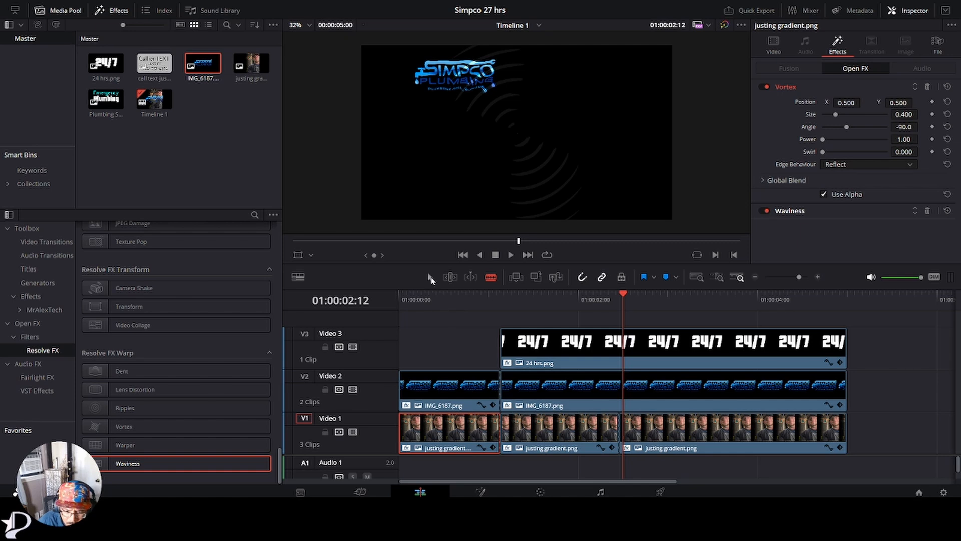
{"action": "left_click", "coordinate": [522, 433]}
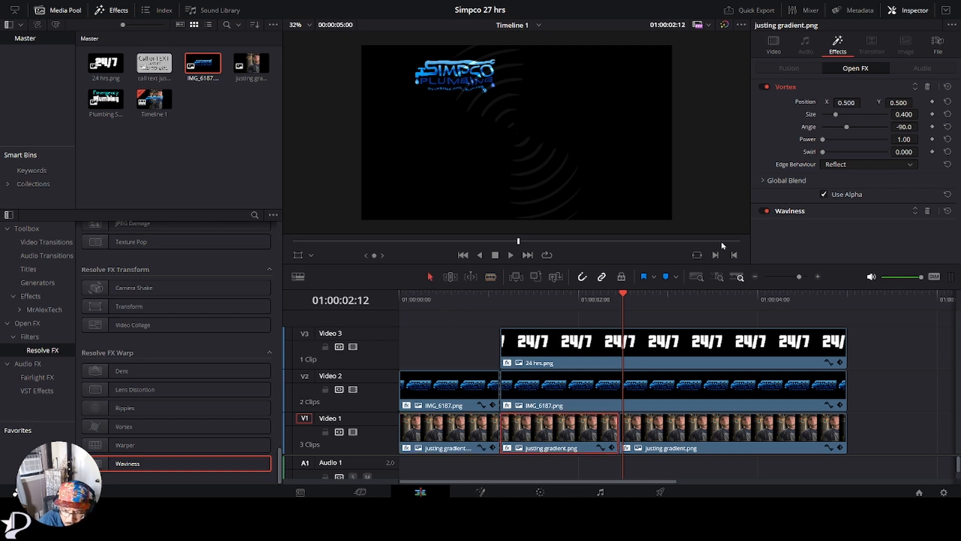
{"action": "left_click", "coordinate": [765, 87]}
{"action": "left_click_drag", "start_coordinate": [554, 303], "coordinate": [398, 306]}
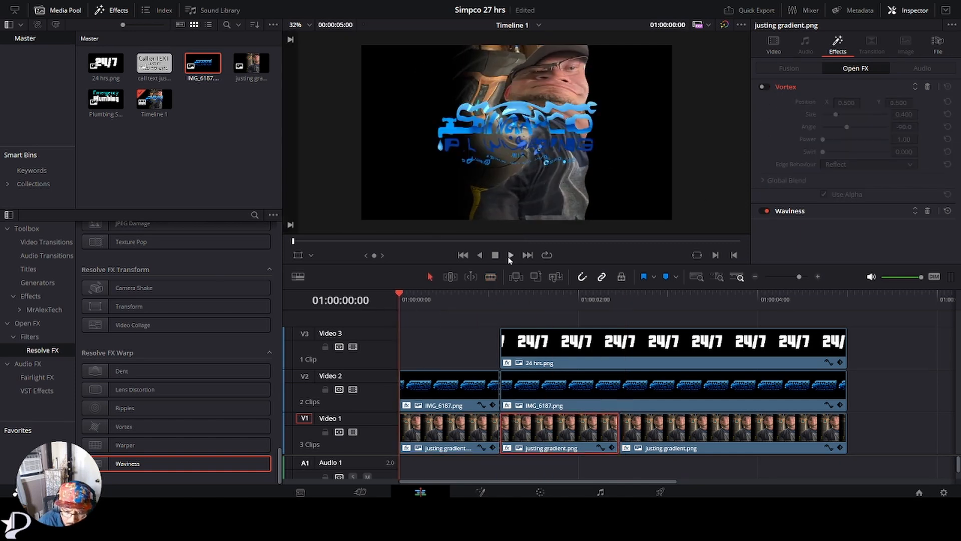
{"action": "left_click", "coordinate": [510, 256]}
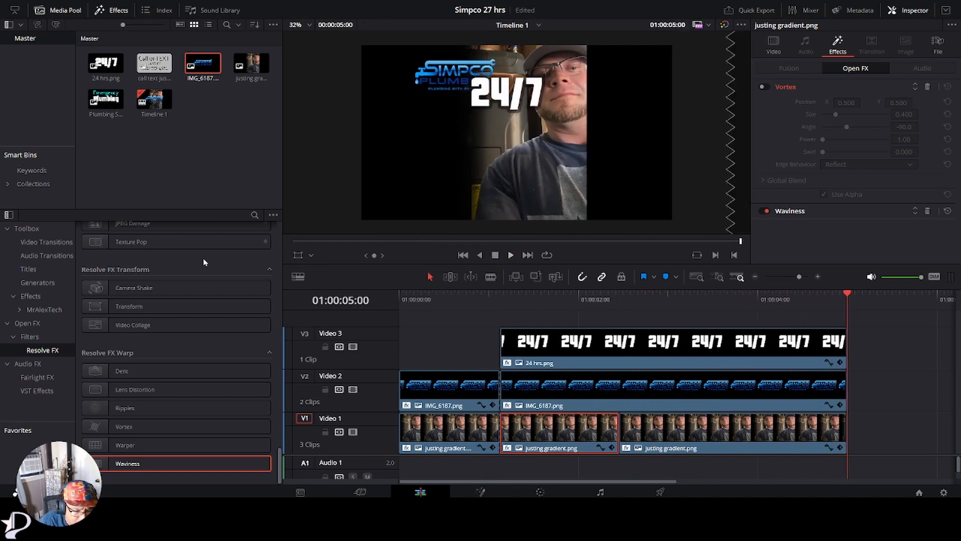
Add an Additive Dissolve between the first two photo clips on Video 1 and preview it from the start
{"action": "left_click", "coordinate": [44, 242]}
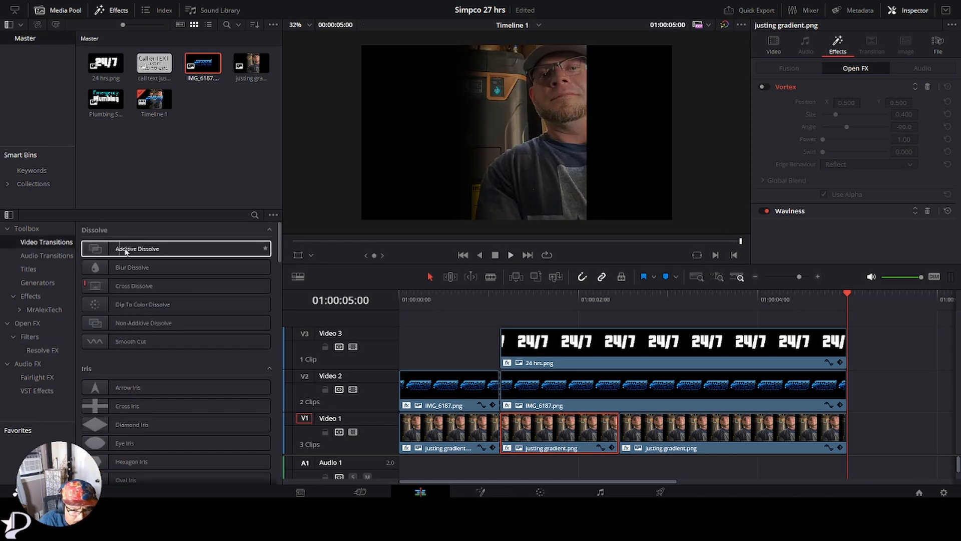
{"action": "left_click_drag", "start_coordinate": [195, 251], "coordinate": [501, 425]}
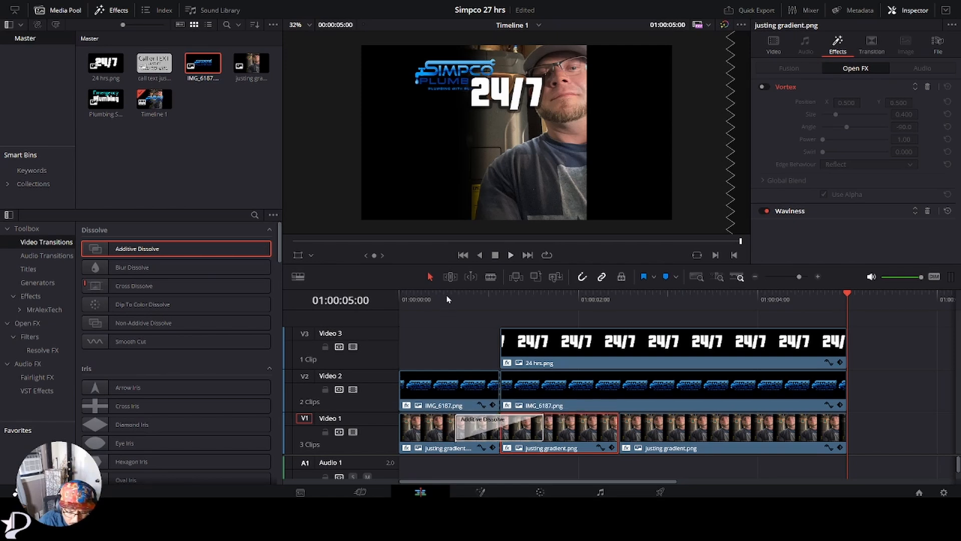
{"action": "left_click", "coordinate": [400, 299]}
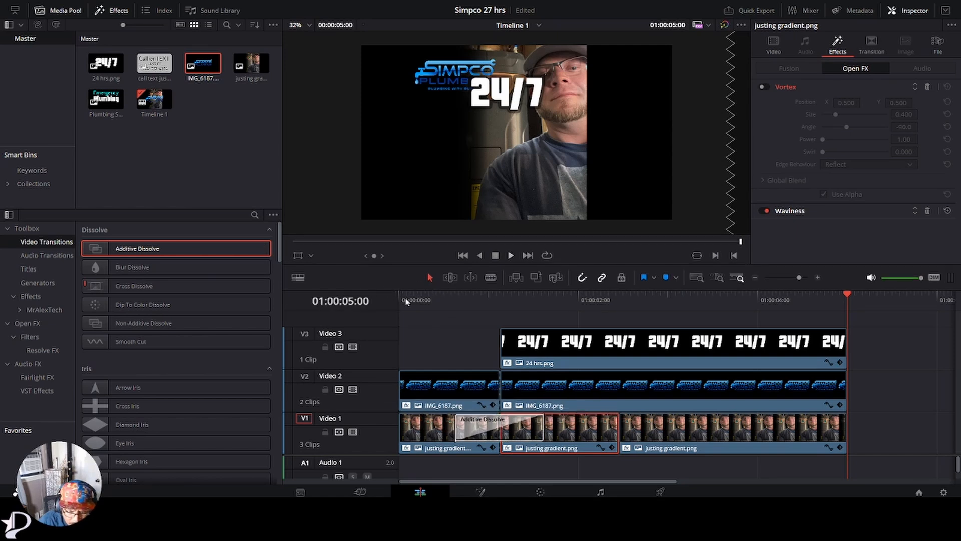
{"action": "left_click", "coordinate": [507, 256]}
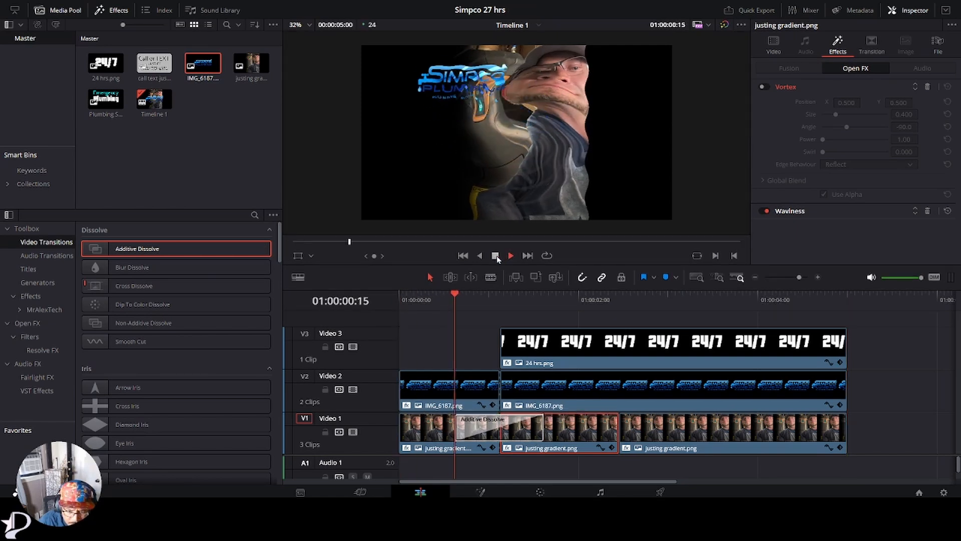
{"action": "left_click", "coordinate": [496, 256]}
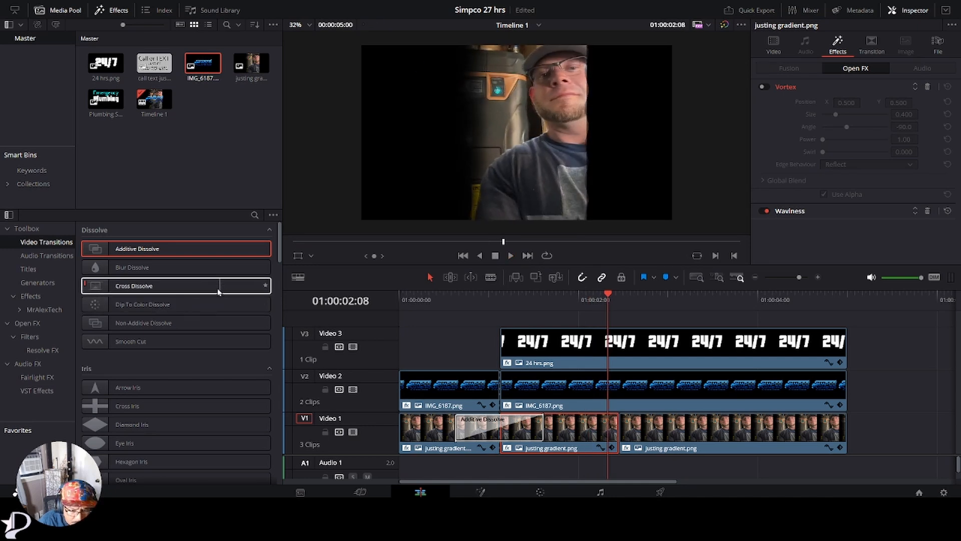
Use 16-frame transitions on Videos 1 and 2, adding Smooth Cut at the second photo cut and Non-Additive Dissolve between the logo clips, and preview them
{"action": "left_click_drag", "start_coordinate": [141, 341], "coordinate": [521, 433]}
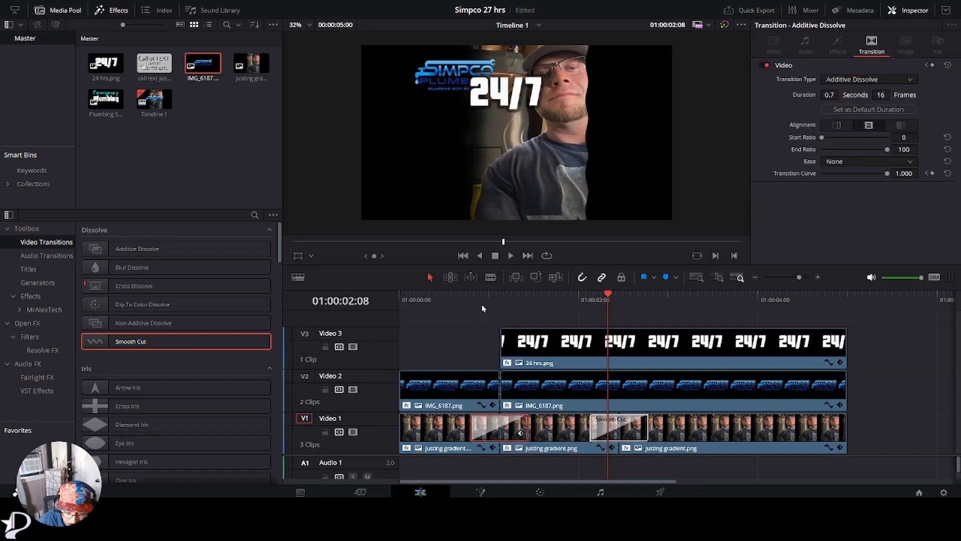
{"action": "key", "text": "Home"}
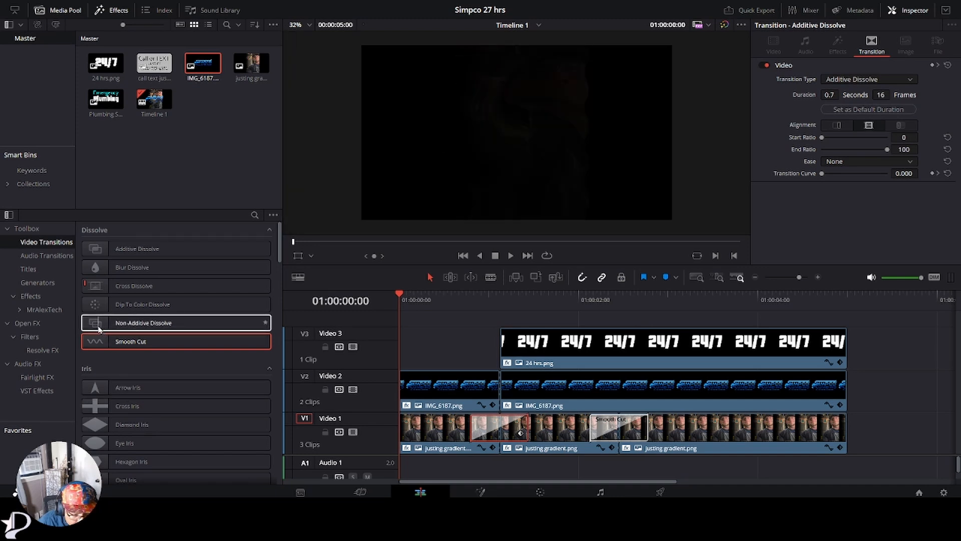
{"action": "left_click_drag", "start_coordinate": [98, 328], "coordinate": [491, 397]}
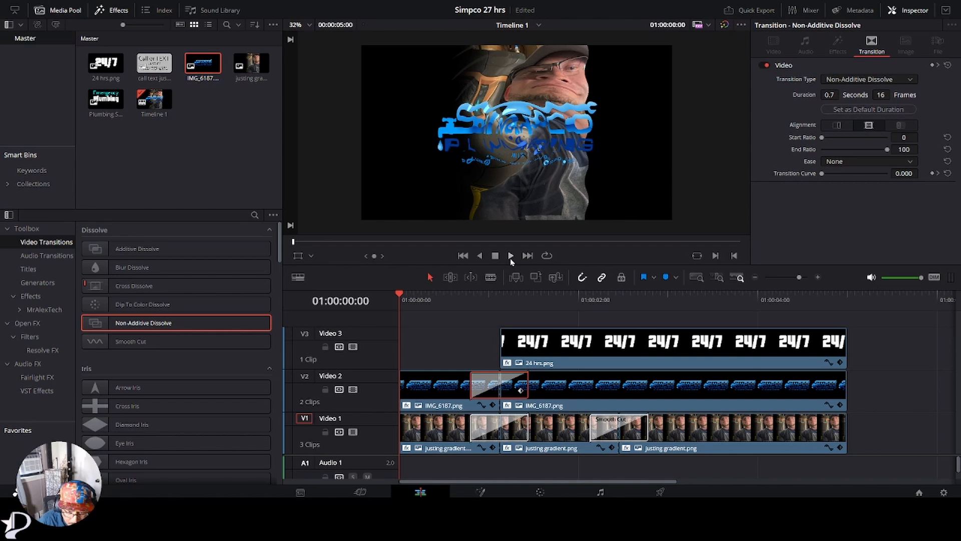
{"action": "left_click", "coordinate": [511, 256]}
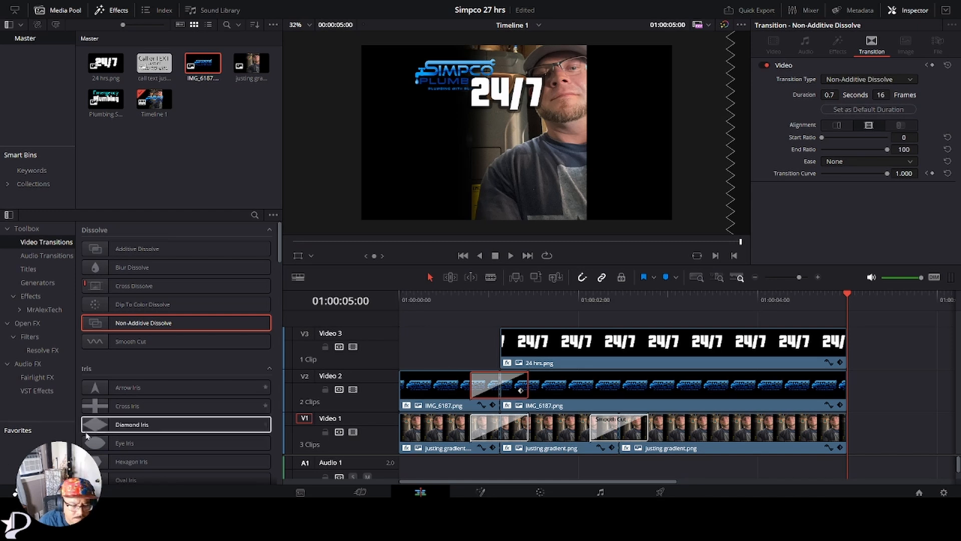
Set the project's timeline resolution to 1080 x 1920 HD with vertical resolution enabled and save the settings
{"action": "key", "text": "q"}
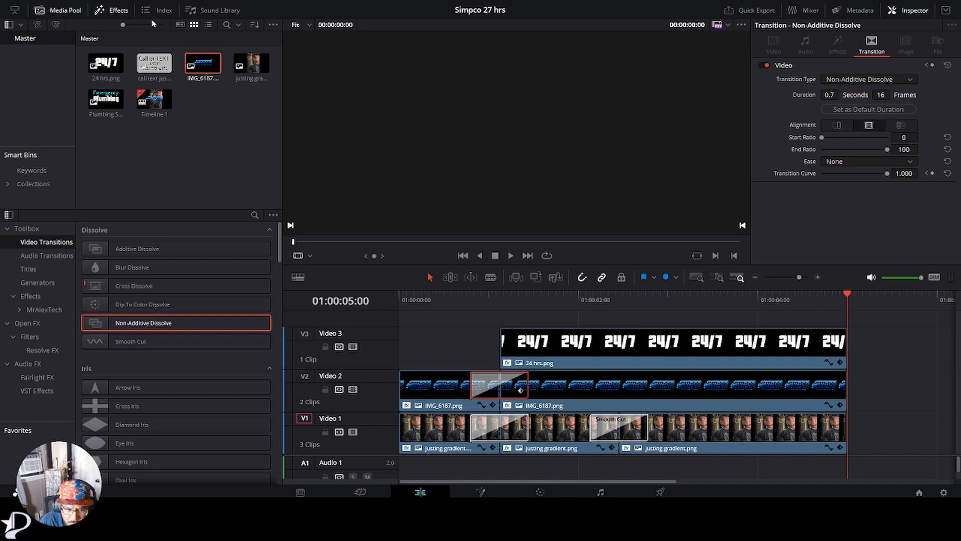
{"action": "left_click", "coordinate": [64, 2]}
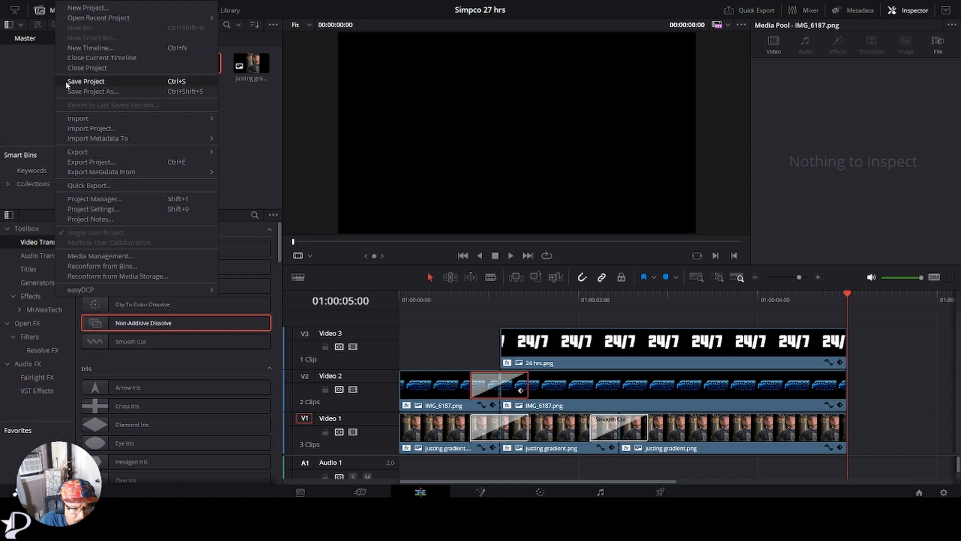
{"action": "left_click", "coordinate": [73, 210]}
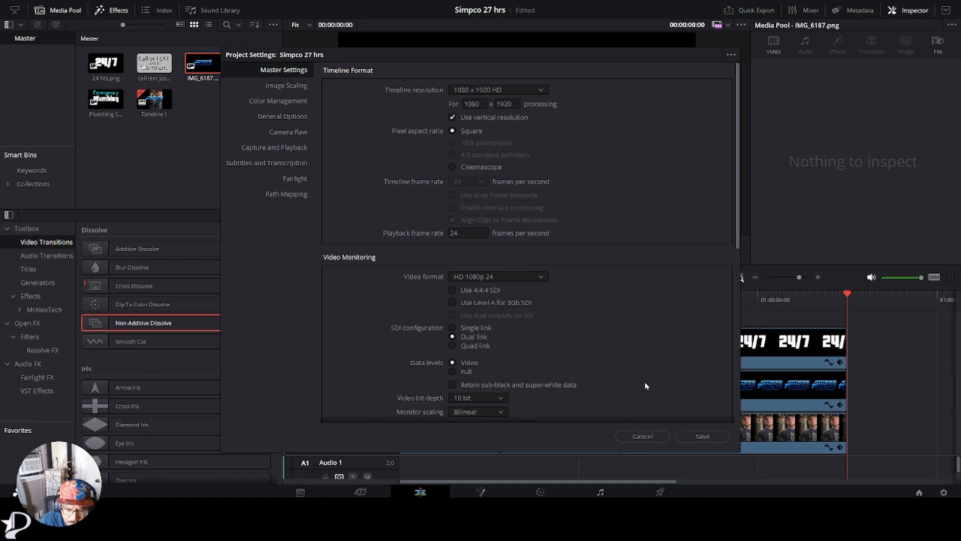
{"action": "left_click", "coordinate": [703, 436]}
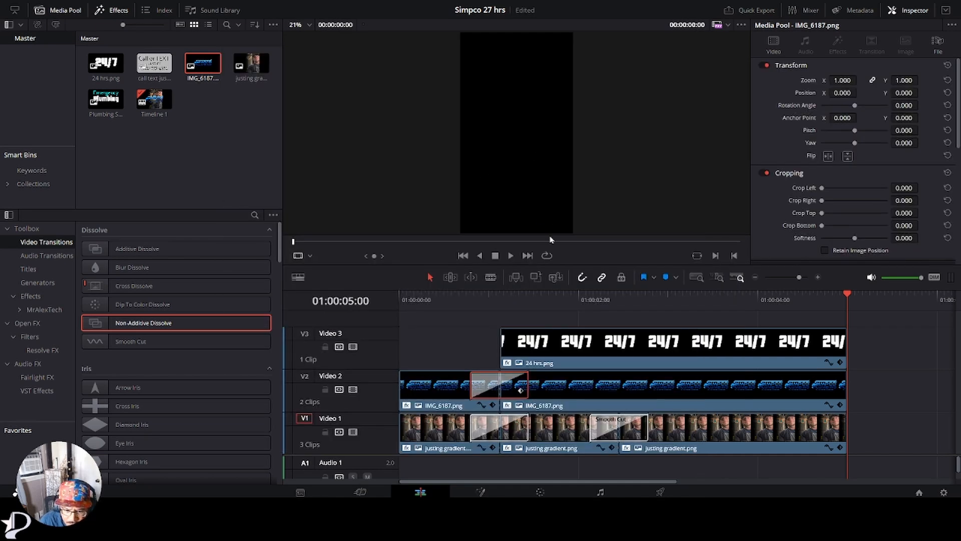
Preview the vertical timeline from the start in an enlarged viewer that shows the whole frame
{"action": "left_click", "coordinate": [403, 299]}
{"action": "left_click", "coordinate": [510, 256]}
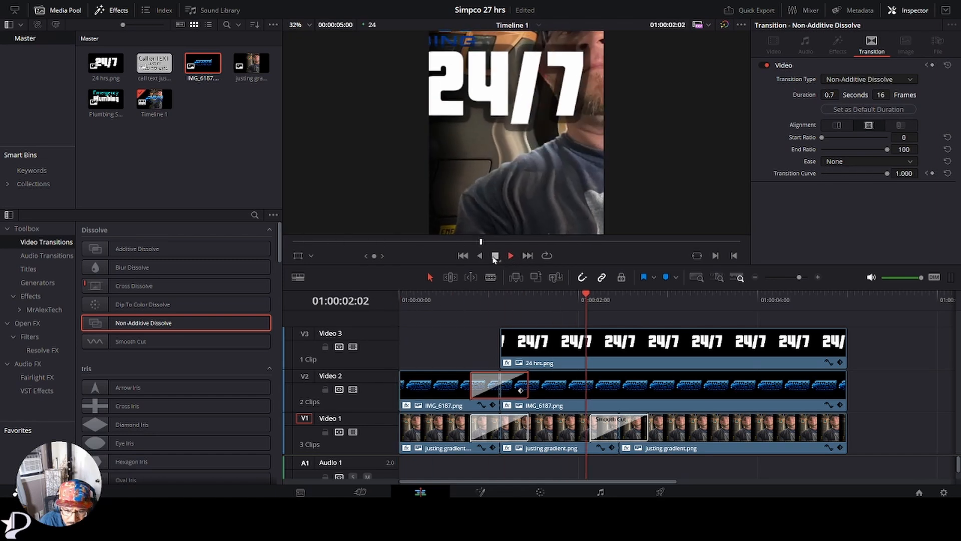
{"action": "left_click", "coordinate": [495, 255]}
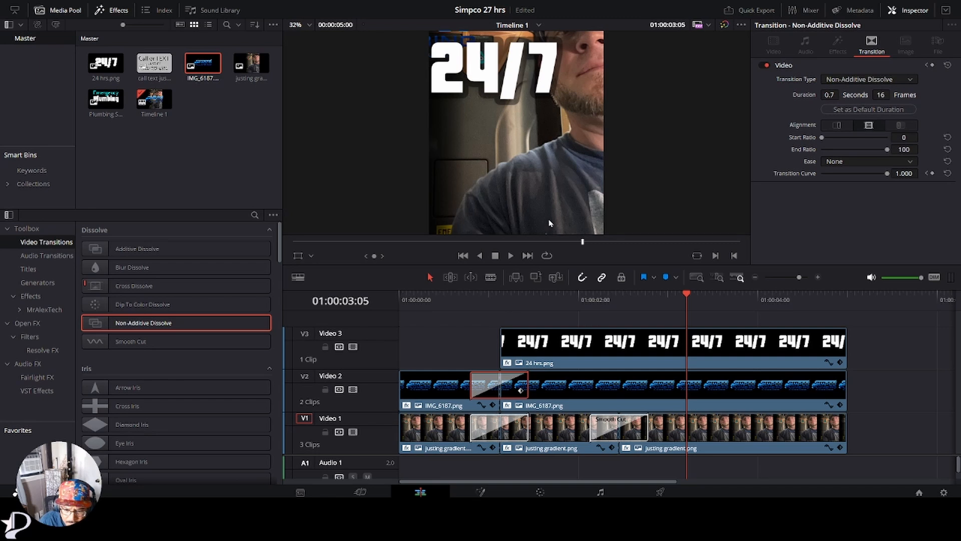
{"action": "scroll", "coordinate": [549, 222], "scroll_direction": "down", "scroll_amount": 4}
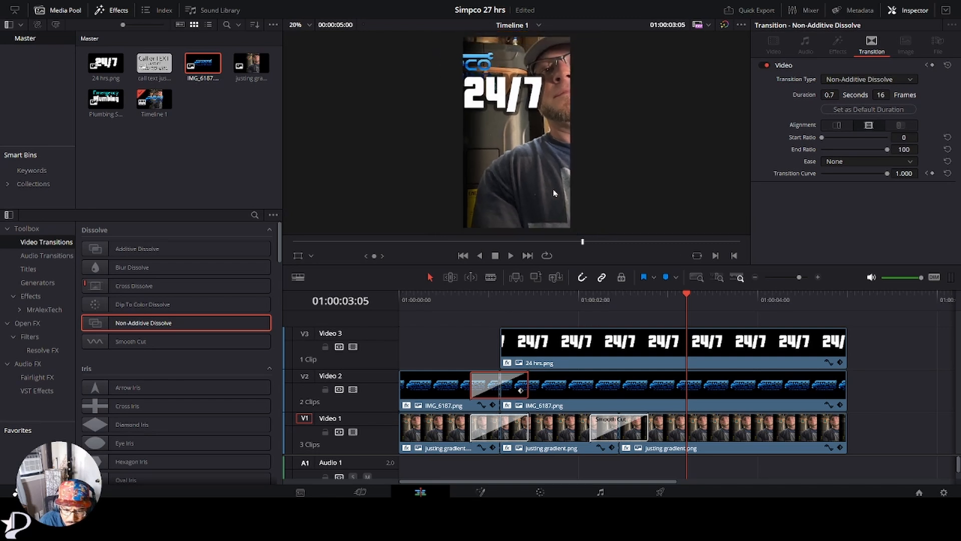
{"action": "scroll", "coordinate": [554, 193], "scroll_direction": "down", "scroll_amount": 1}
{"action": "left_click_drag", "start_coordinate": [476, 299], "coordinate": [392, 299]}
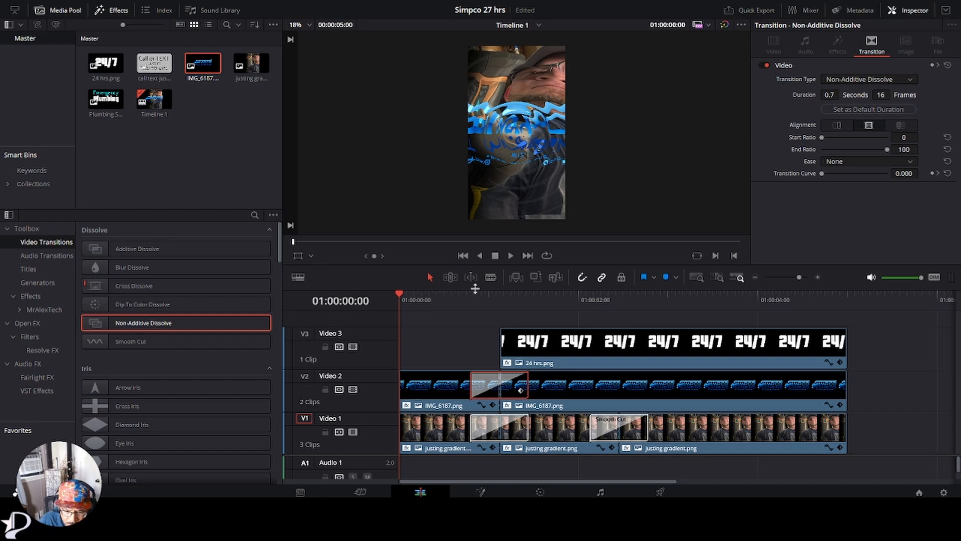
{"action": "left_click_drag", "start_coordinate": [475, 289], "coordinate": [475, 314]}
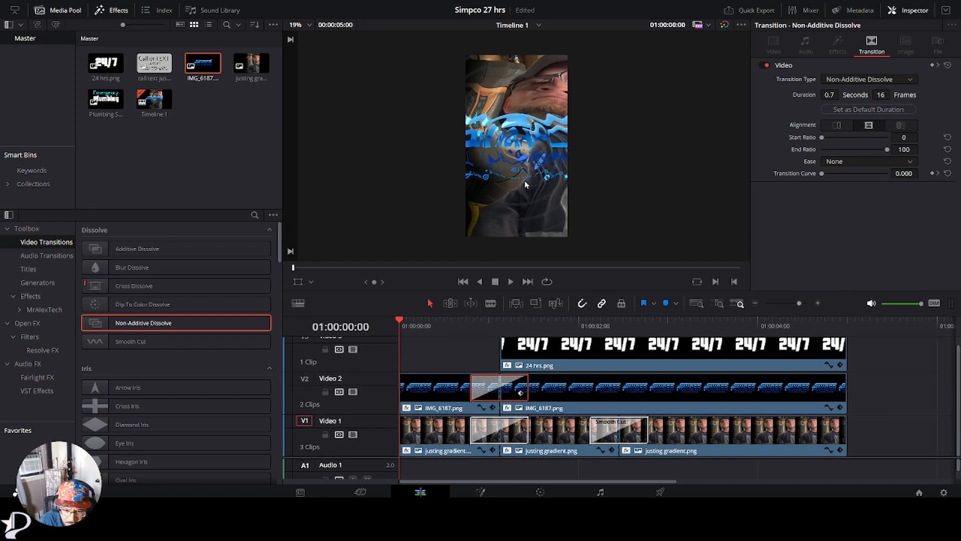
{"action": "scroll", "coordinate": [525, 185], "scroll_direction": "down", "scroll_amount": 2}
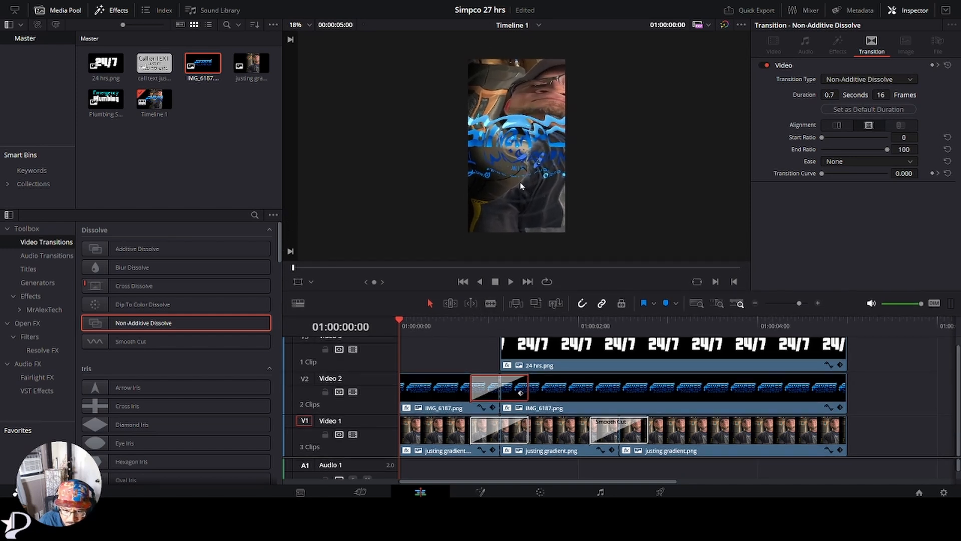
{"action": "left_click", "coordinate": [511, 282]}
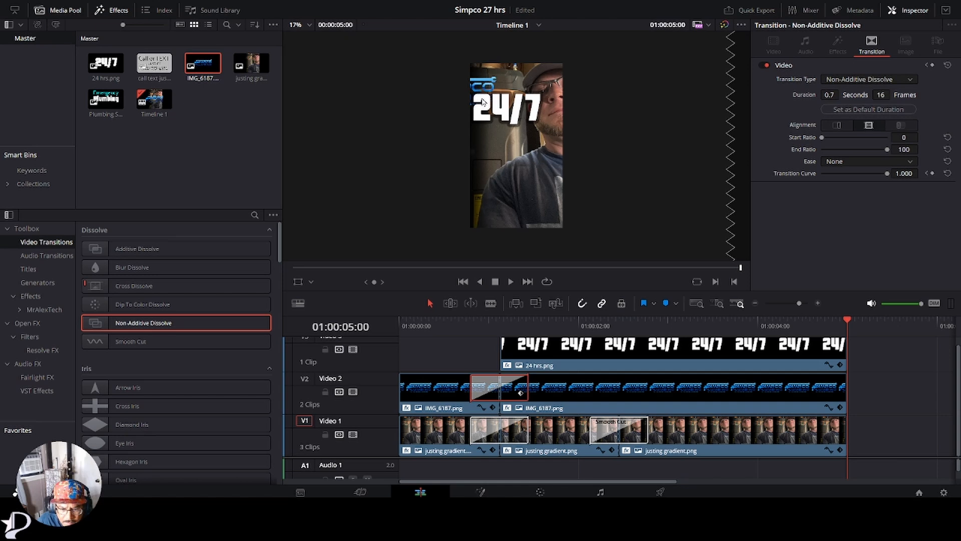
At 01:00:01:03, set the first Video 2 logo clip's position to X -68.687, Y 675.889 and its zoom to 0.420
{"action": "left_click", "coordinate": [597, 393]}
{"action": "left_click", "coordinate": [428, 383]}
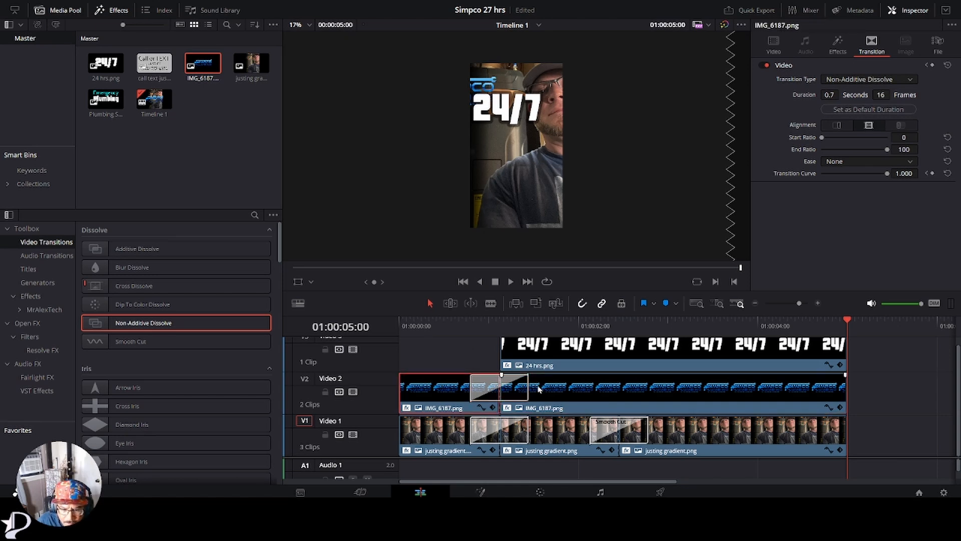
{"action": "mouse_move", "coordinate": [497, 333]}
{"action": "left_mouse_down"}
{"action": "mouse_move", "coordinate": [472, 330]}
{"action": "mouse_move", "coordinate": [493, 328]}
{"action": "left_mouse_up"}
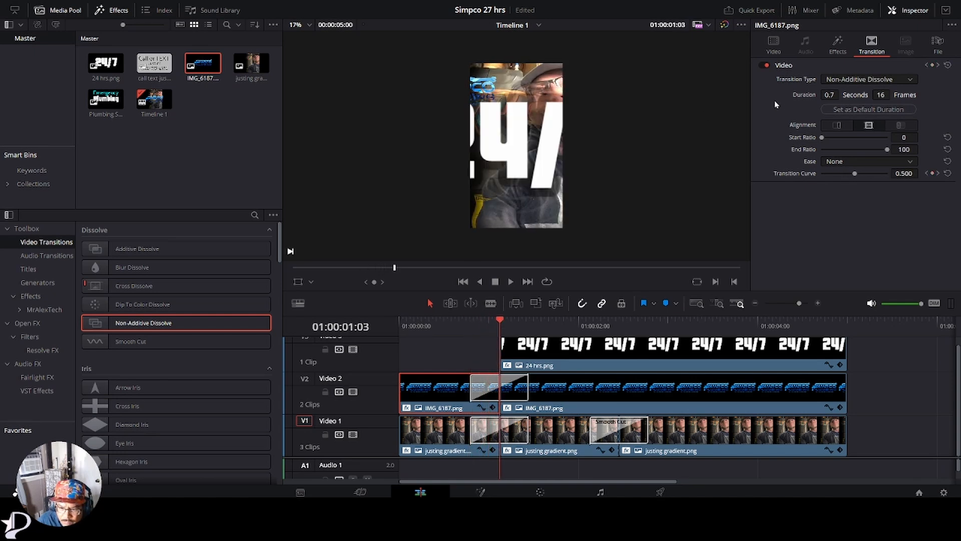
{"action": "left_click", "coordinate": [774, 45]}
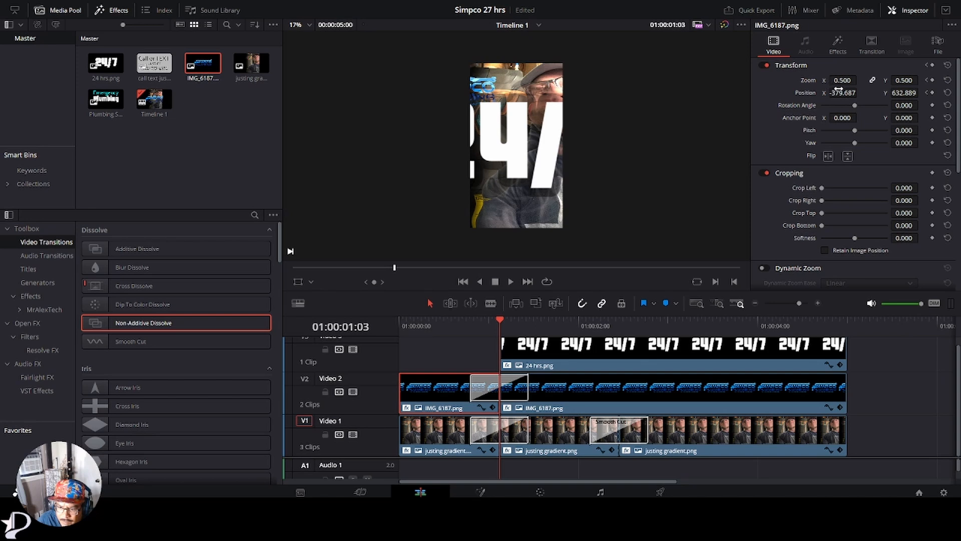
{"action": "left_click_drag", "start_coordinate": [843, 92], "coordinate": [919, 93]}
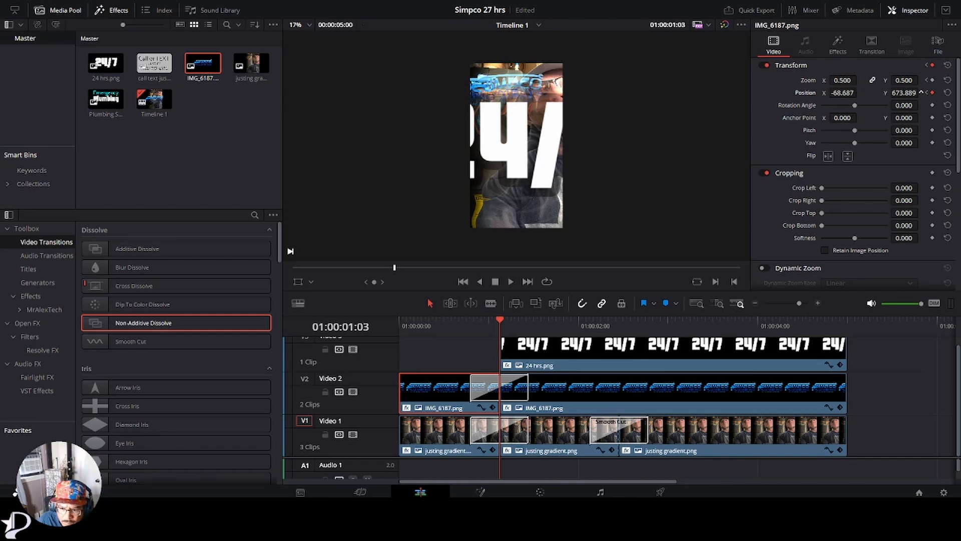
{"action": "left_click_drag", "start_coordinate": [841, 81], "coordinate": [832, 81]}
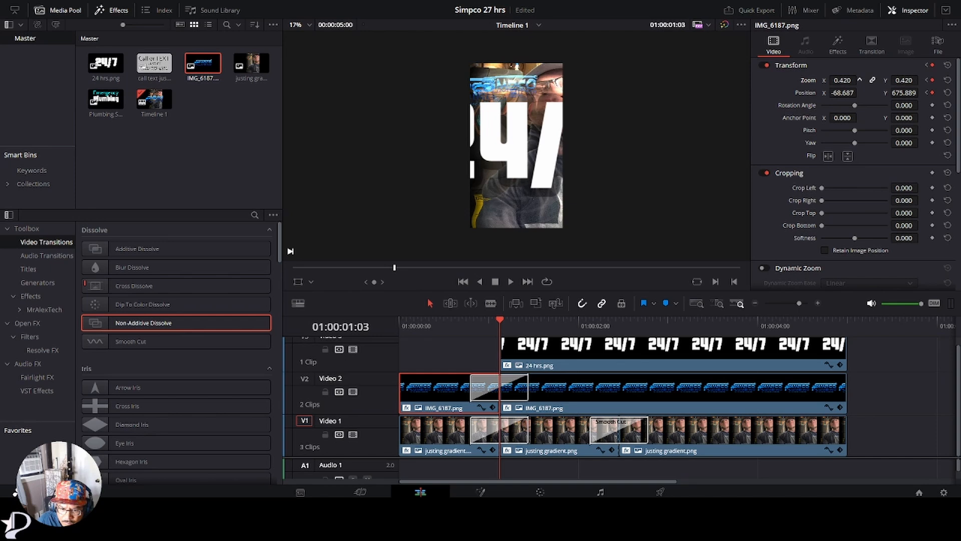
At 01:00:01:11, set the second Video 2 logo clip's position to X -97.687, Y 676.889 and zoom to 0.350, and preview from the start
{"action": "left_click", "coordinate": [545, 383]}
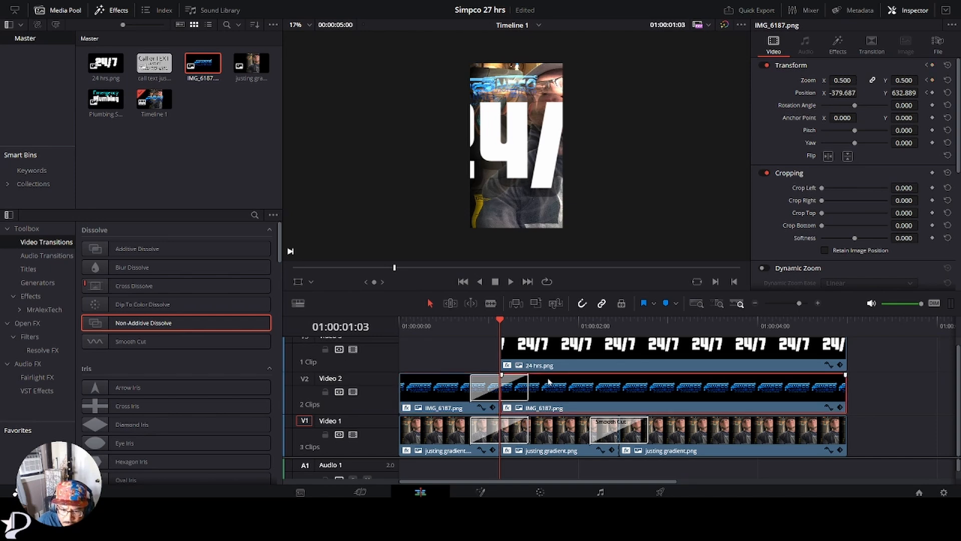
{"action": "left_click", "coordinate": [530, 326]}
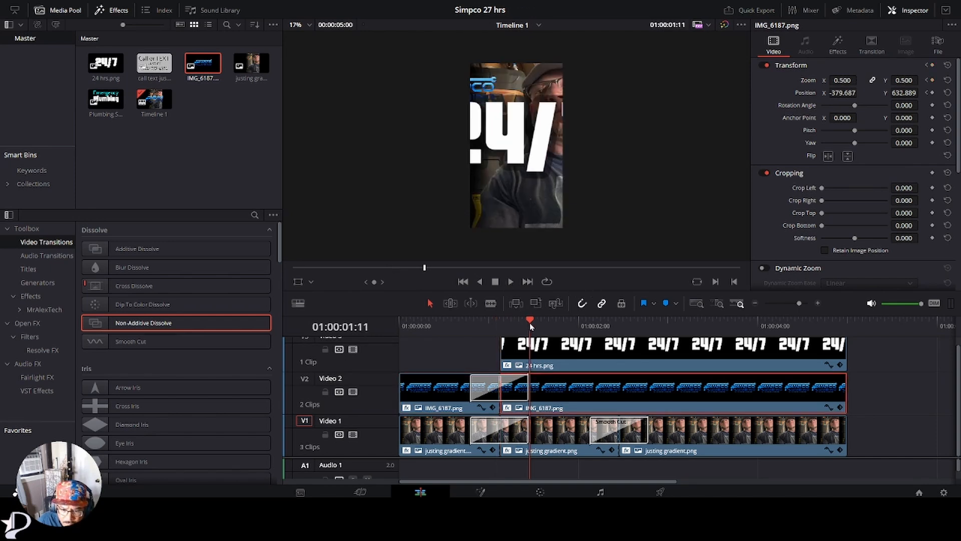
{"action": "left_click_drag", "start_coordinate": [859, 92], "coordinate": [921, 92]}
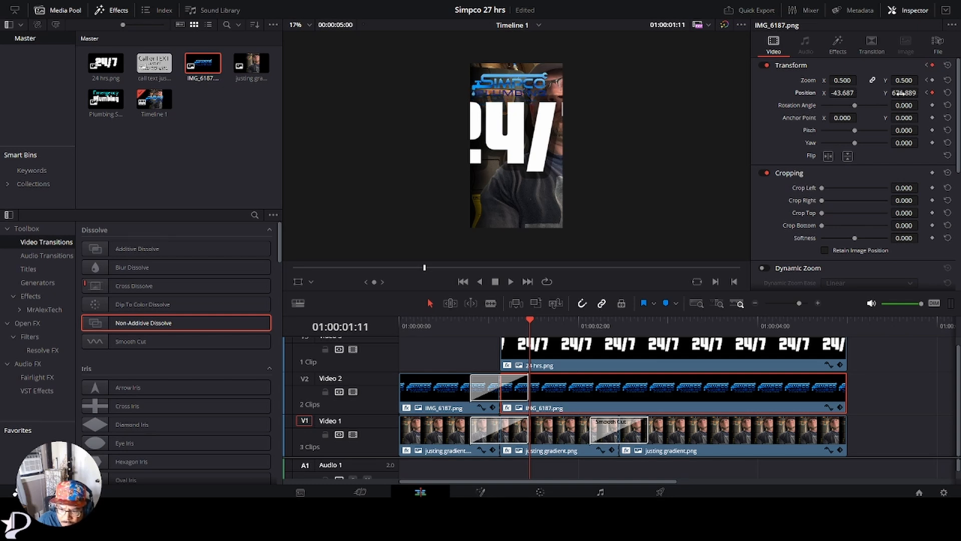
{"action": "left_click_drag", "start_coordinate": [844, 81], "coordinate": [859, 93]}
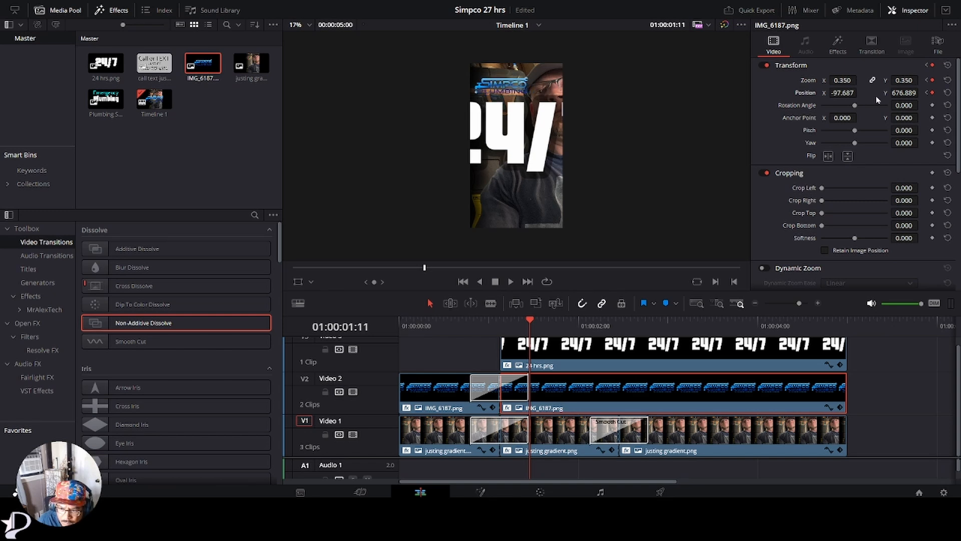
{"action": "left_click_drag", "start_coordinate": [527, 326], "coordinate": [397, 344]}
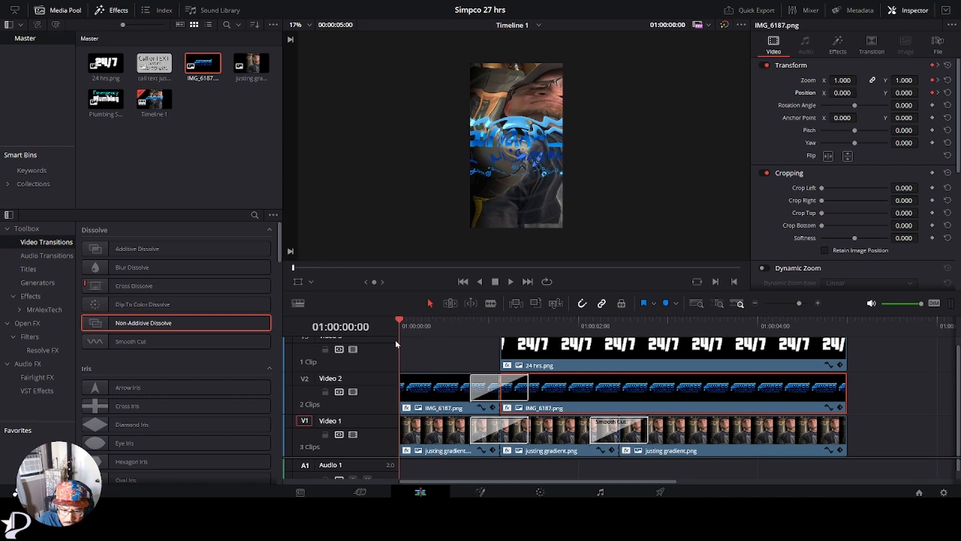
{"action": "left_click", "coordinate": [511, 282]}
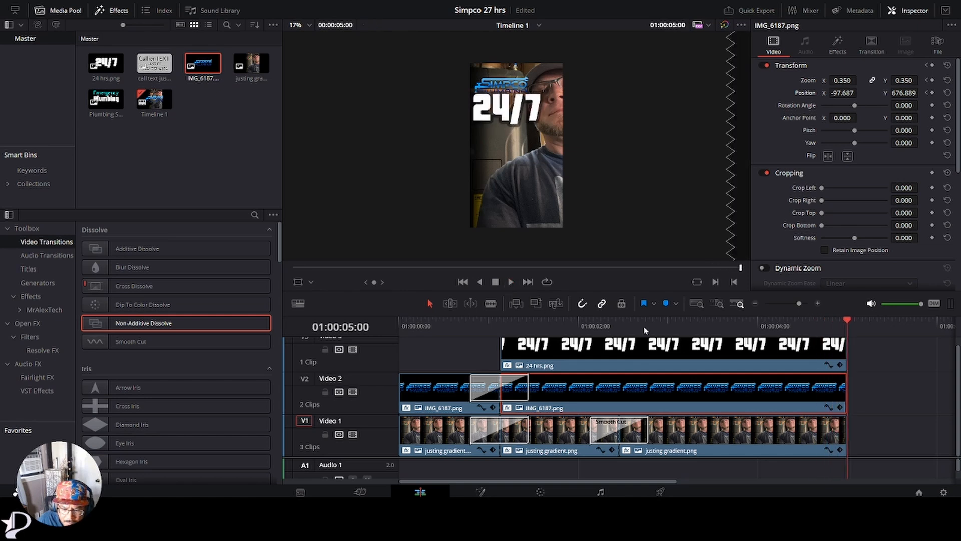
Split the 24/7 clip on Video 3 at about the three-second mark and disable Camera Shake on its second part
{"action": "left_click", "coordinate": [491, 303]}
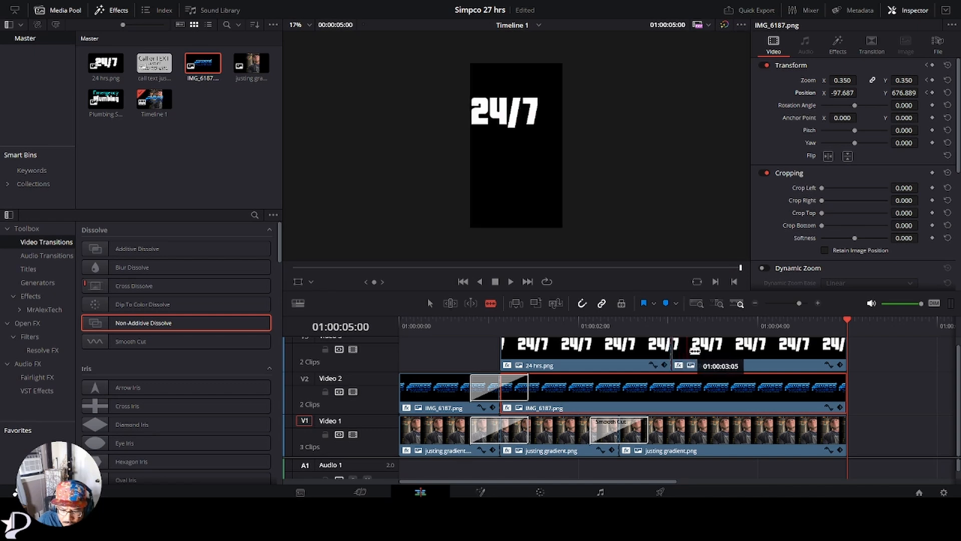
{"action": "left_click", "coordinate": [673, 348]}
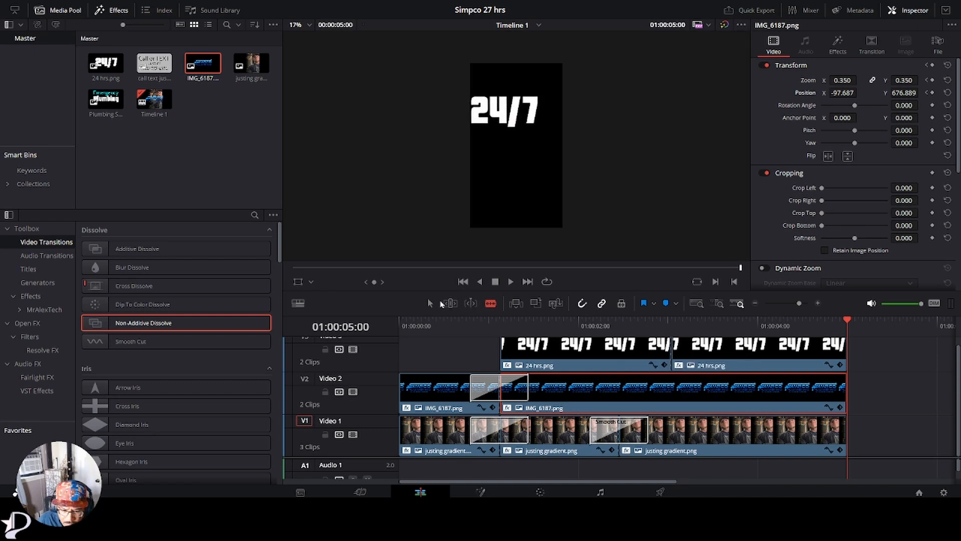
{"action": "left_click", "coordinate": [737, 358]}
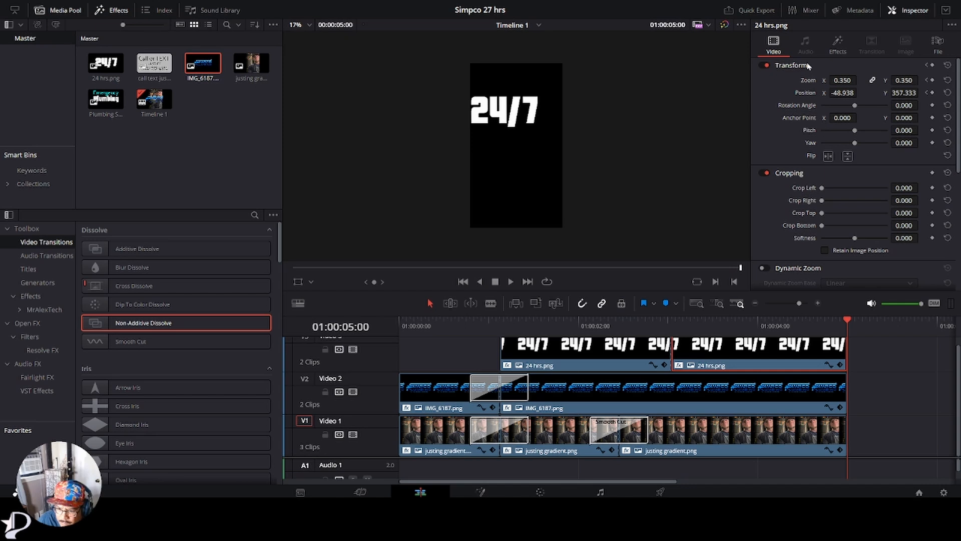
{"action": "left_click", "coordinate": [832, 53]}
{"action": "left_click", "coordinate": [768, 88]}
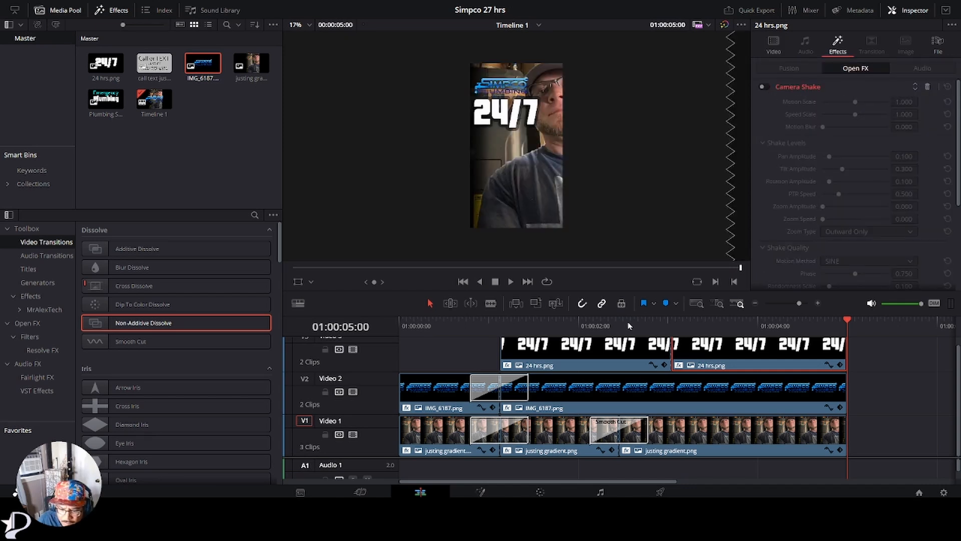
Add a Square Iris transition at the cut between the two 24/7 clips on Video 3 and preview the timeline from the start
{"action": "left_click_drag", "start_coordinate": [630, 326], "coordinate": [407, 330]}
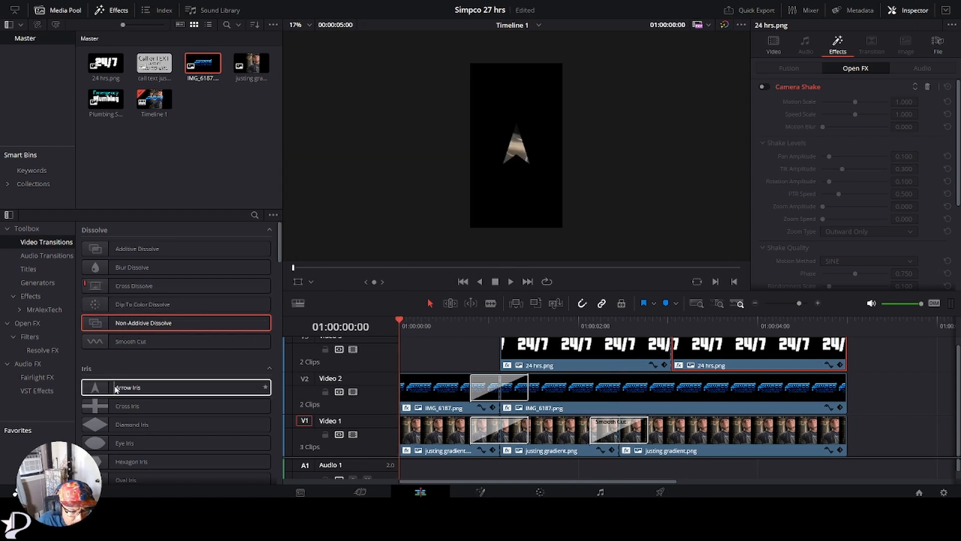
{"action": "scroll", "coordinate": [100, 388], "scroll_direction": "down", "scroll_amount": 3}
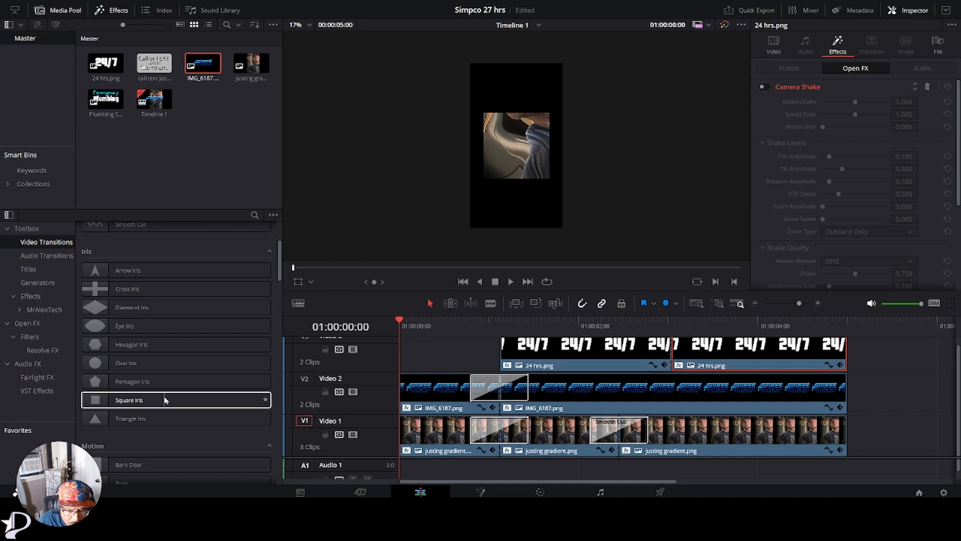
{"action": "left_click_drag", "start_coordinate": [165, 399], "coordinate": [678, 336]}
{"action": "left_click", "coordinate": [510, 282]}
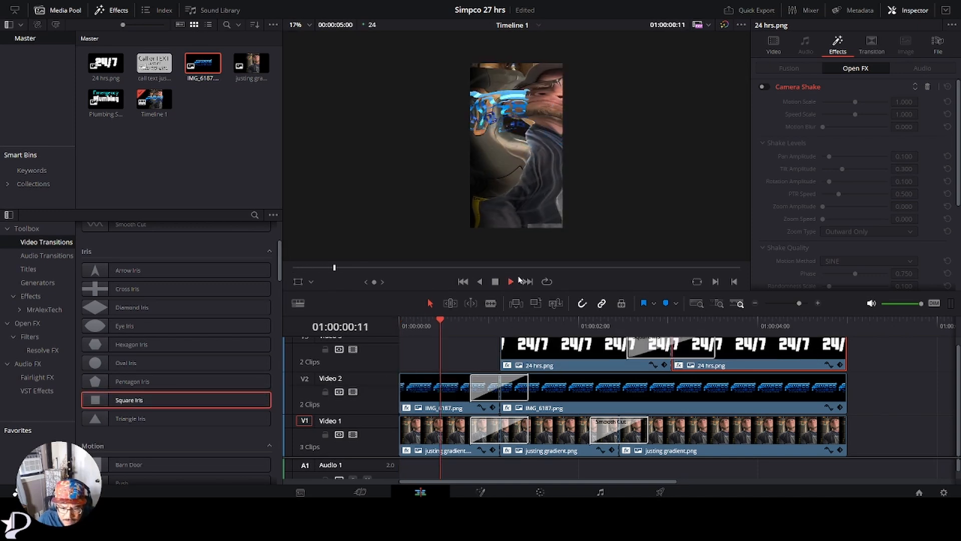